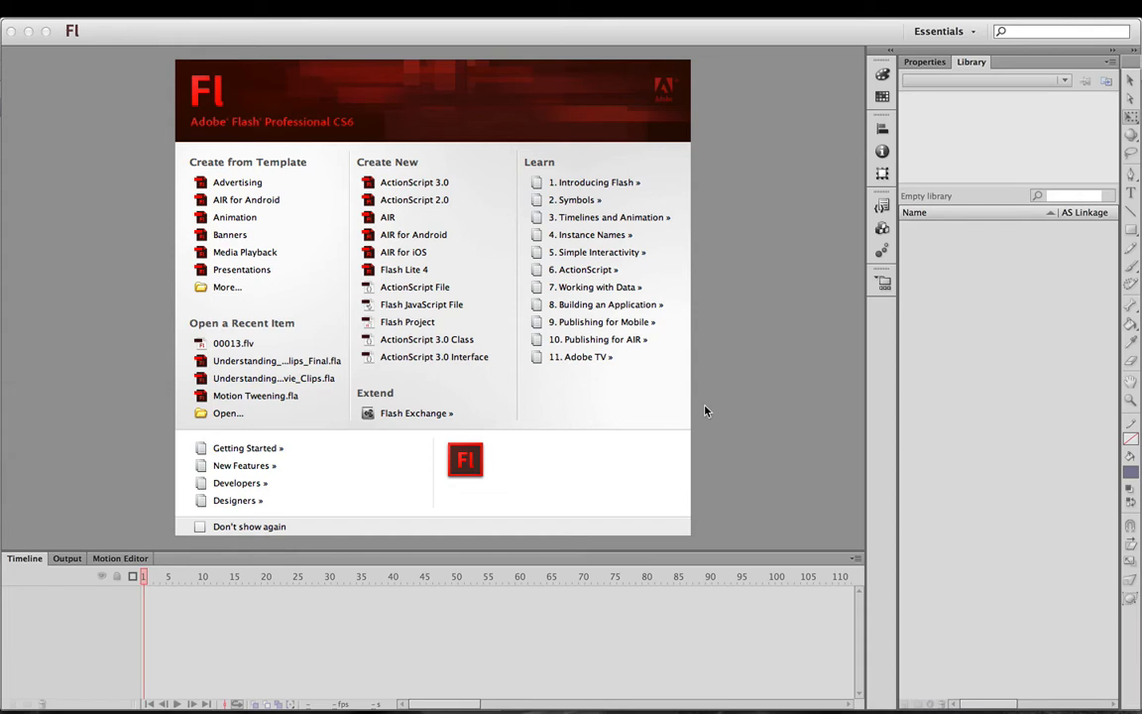
Step: Create a new ActionScript 2.0 document
left_click(433, 201)
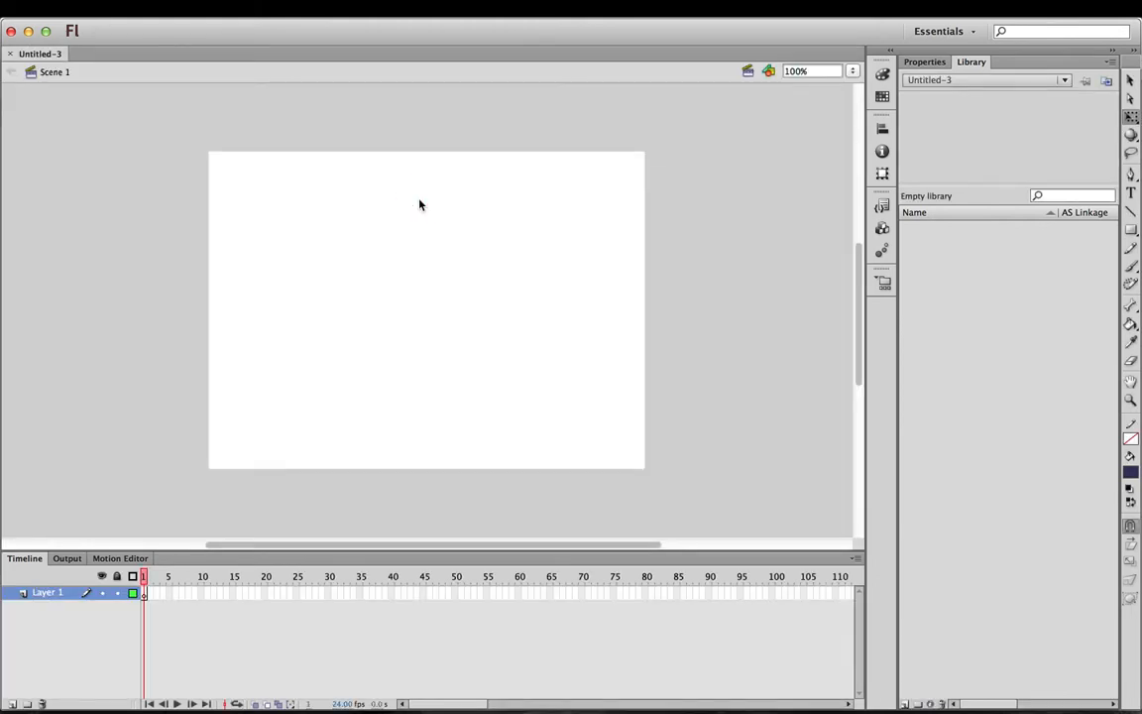
right_click(932, 250)
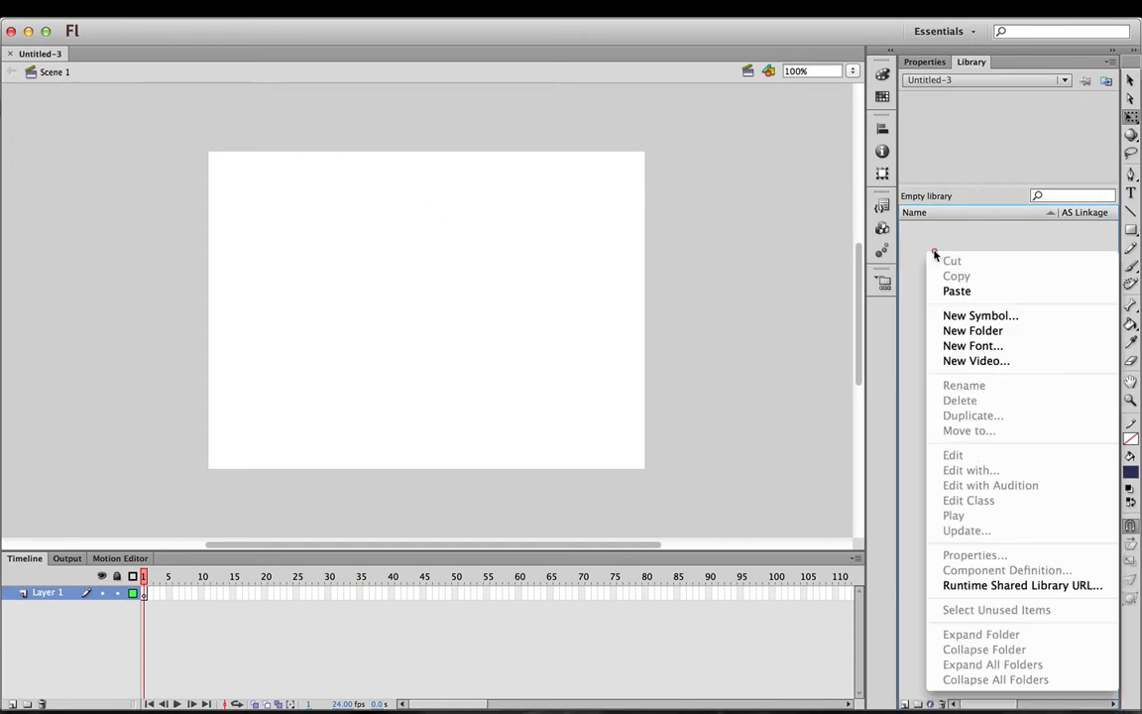
left_click(925, 239)
left_click(95, 8)
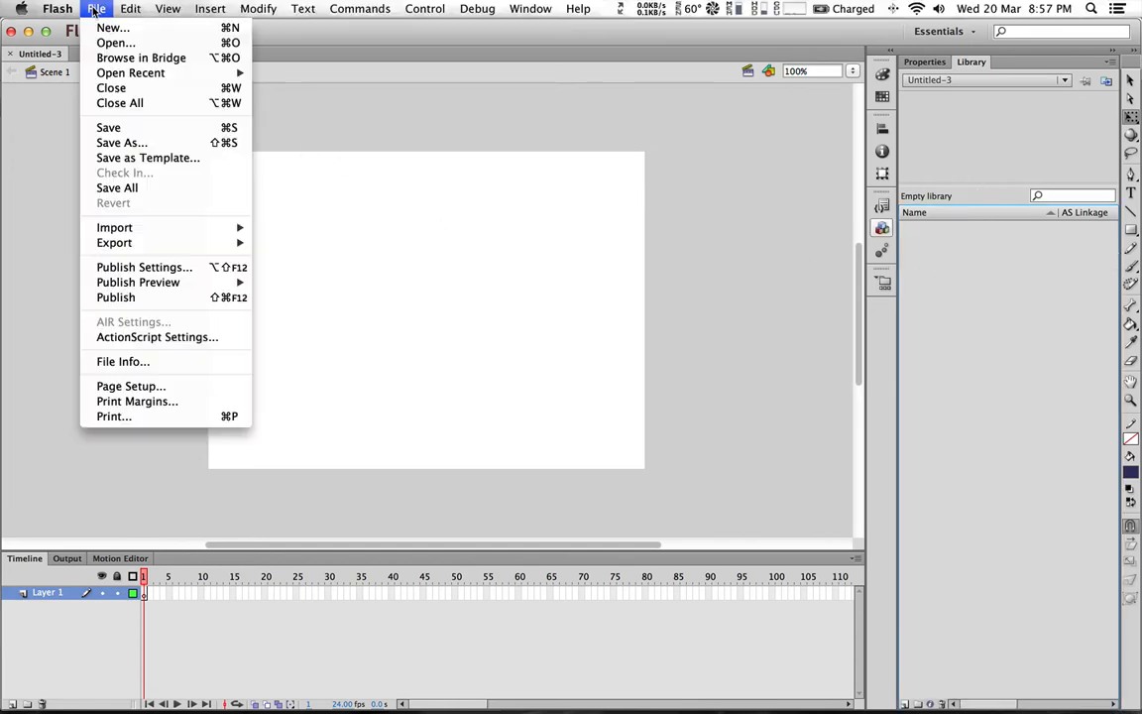
mouse_move(139, 10)
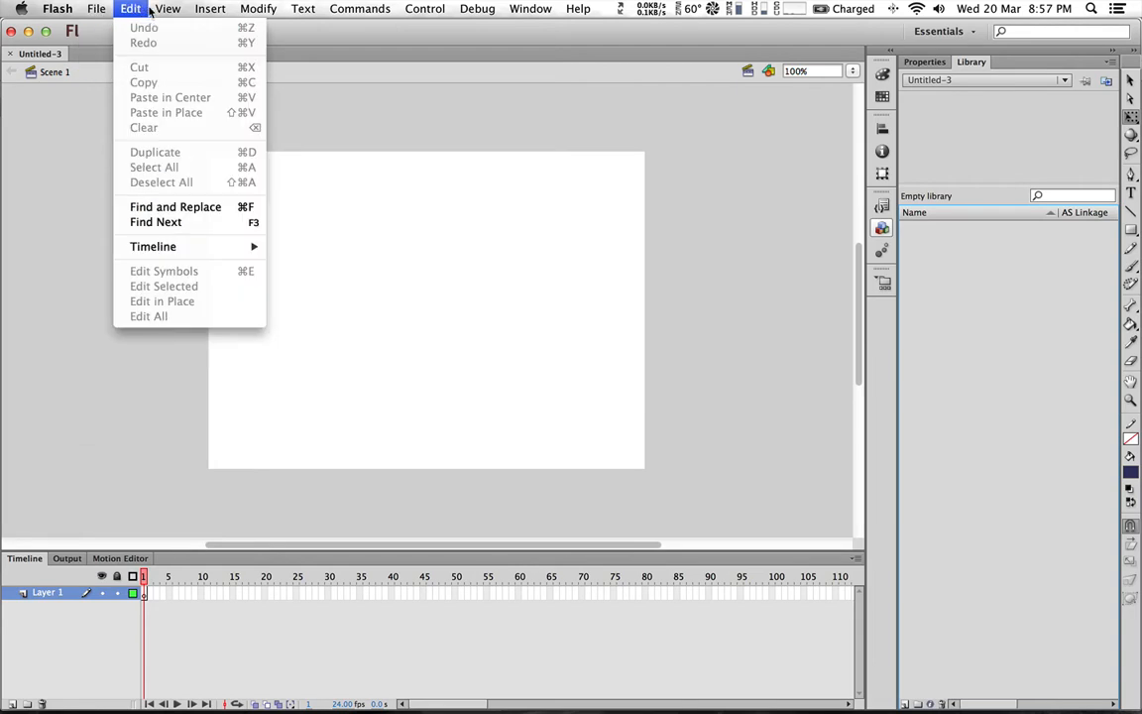
mouse_move(208, 7)
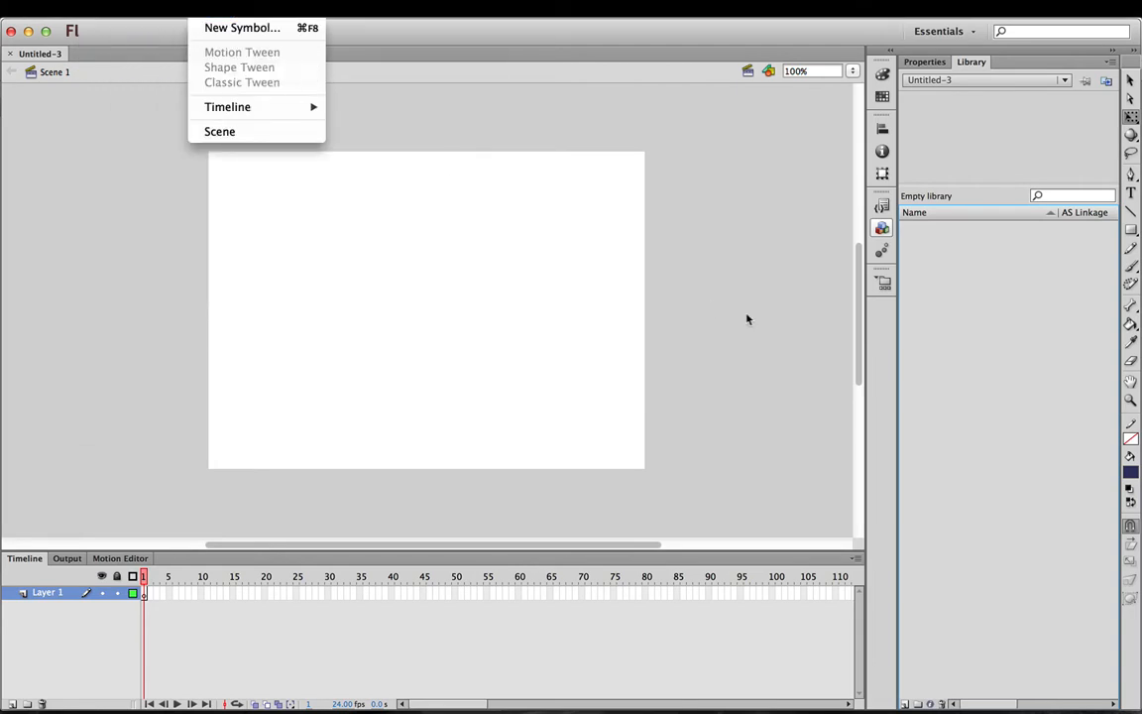
right_click(948, 338)
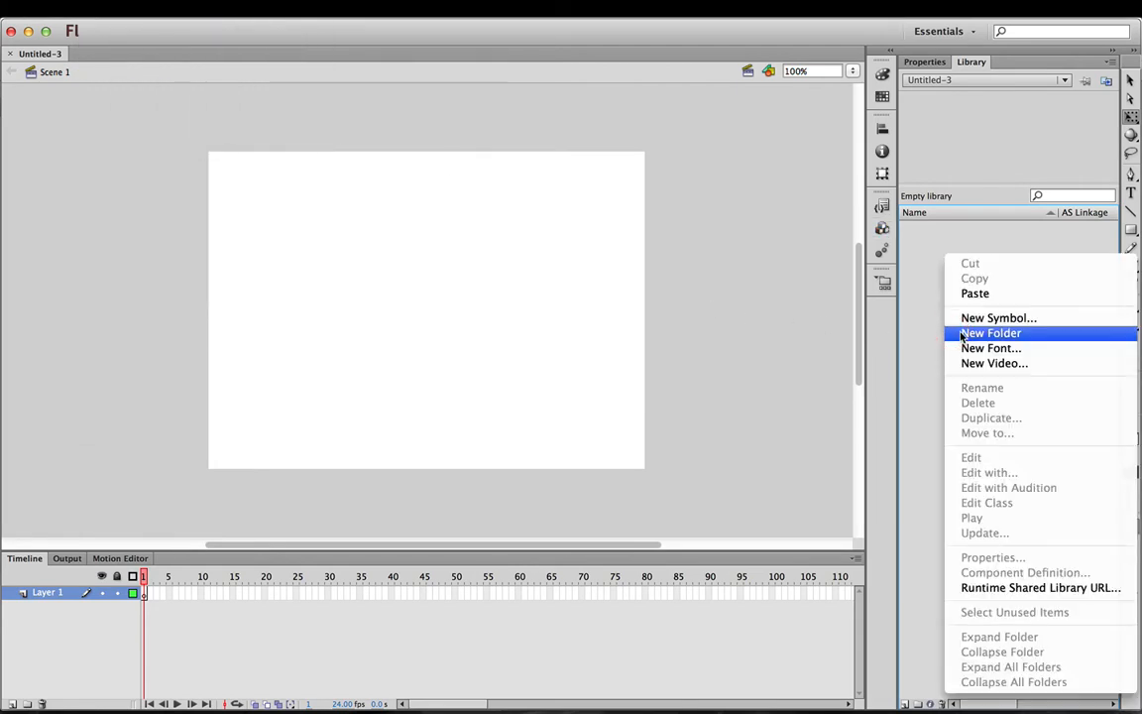
Step: Import 1.png, 2.png, 3.png and 4.png from the Desktop into the library
left_click(96, 8)
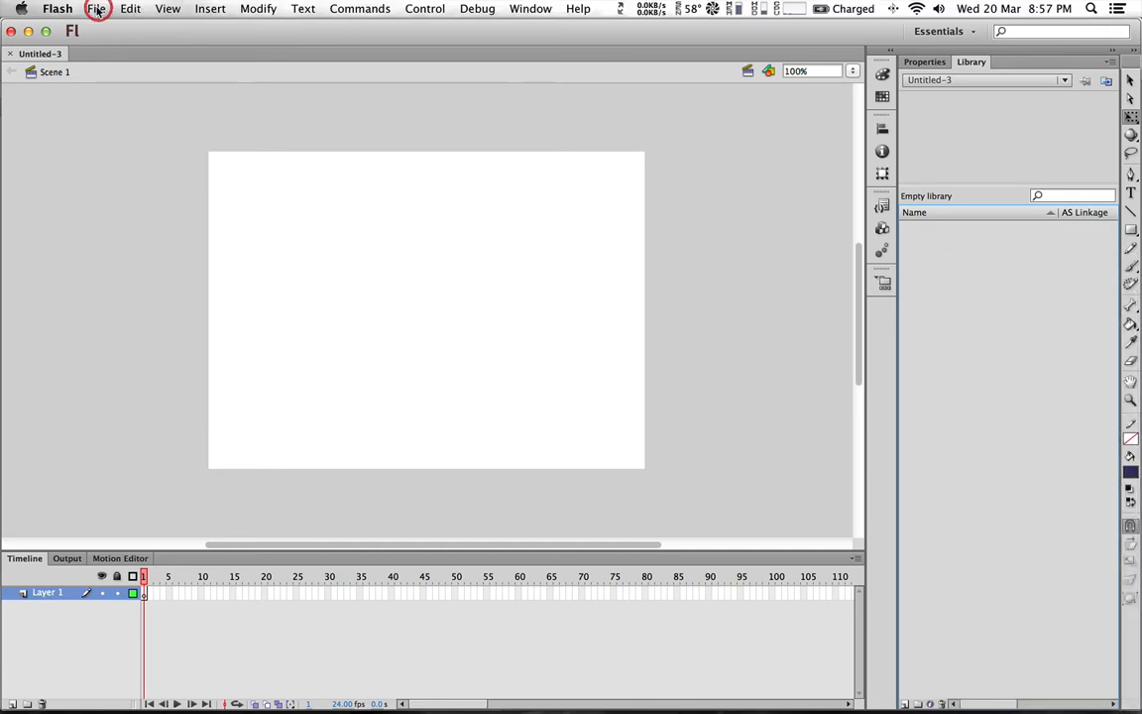
left_click(97, 8)
mouse_move(198, 227)
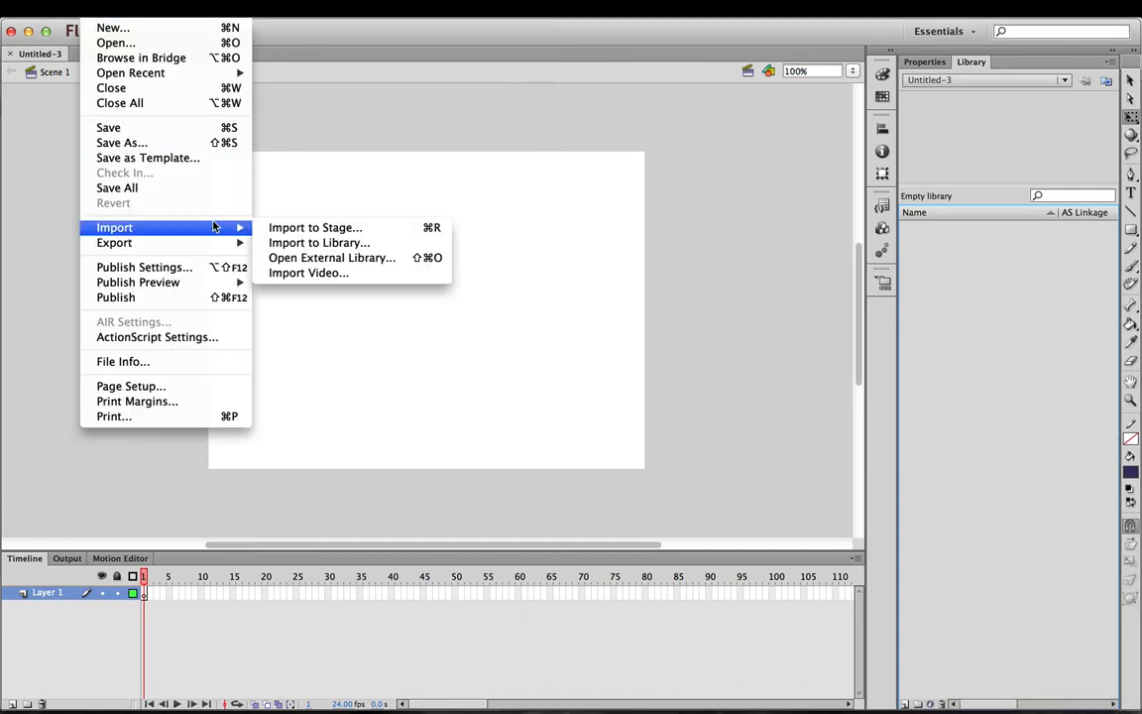
left_click(346, 245)
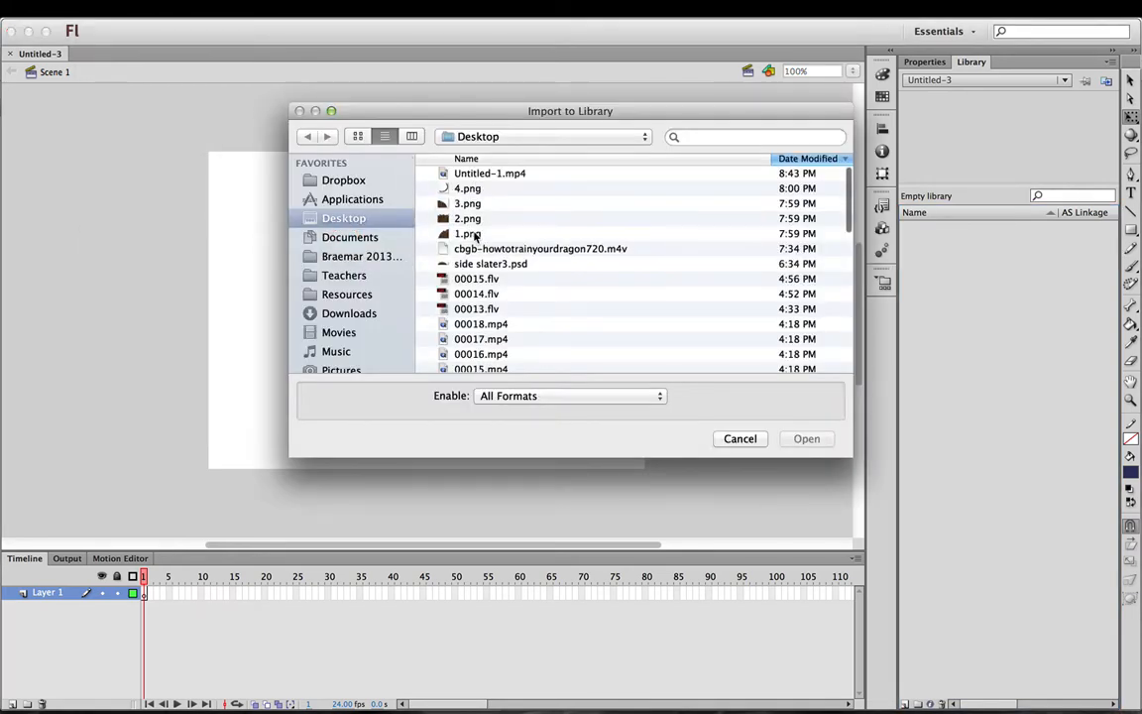
left_click(477, 234)
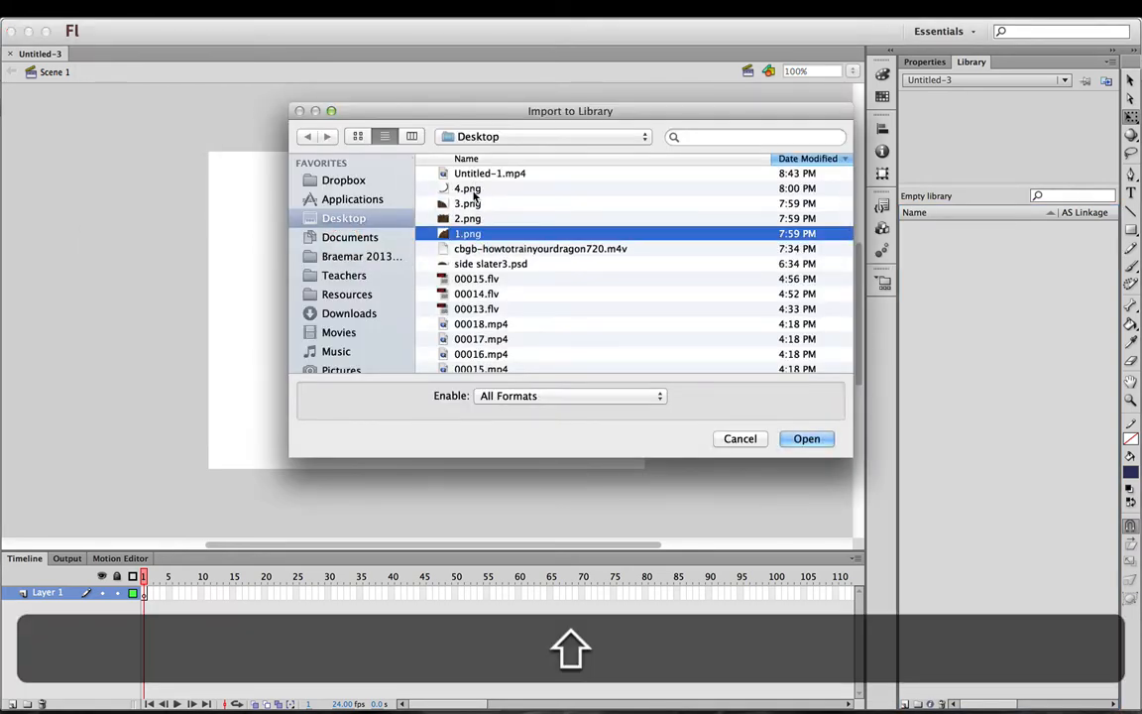
left_click(471, 190, "shift")
left_click(808, 439)
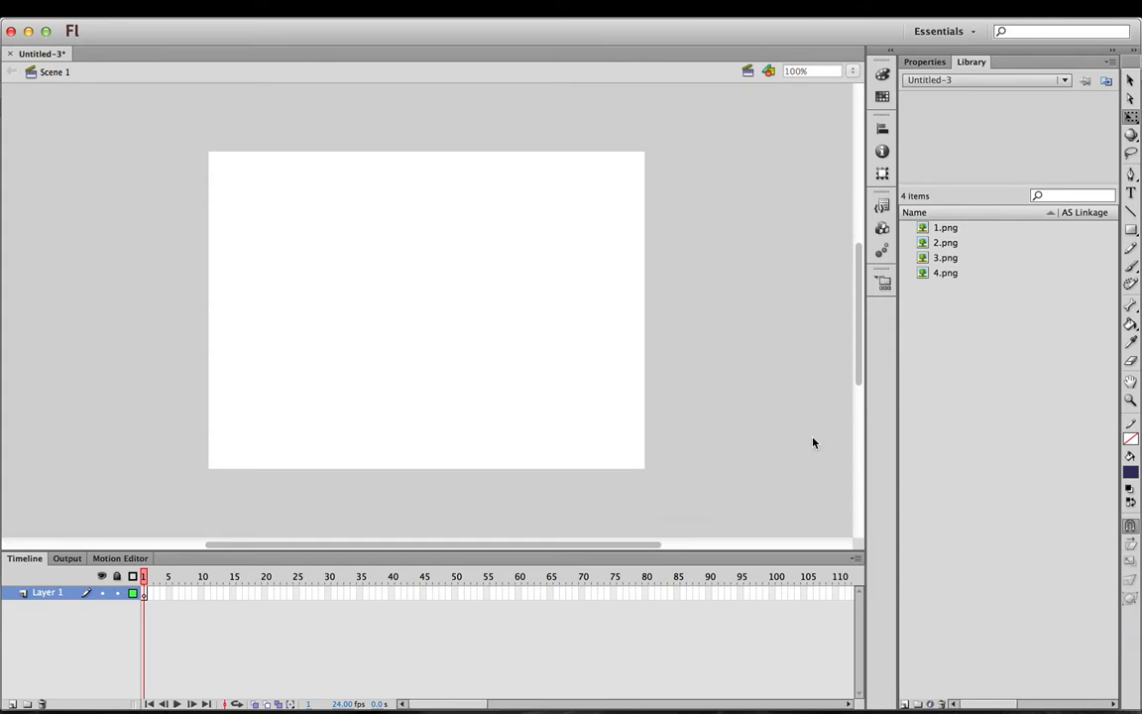
Step: Preview the imported bug images one after another in the library
left_click(946, 228)
left_click(947, 243)
left_click(947, 258)
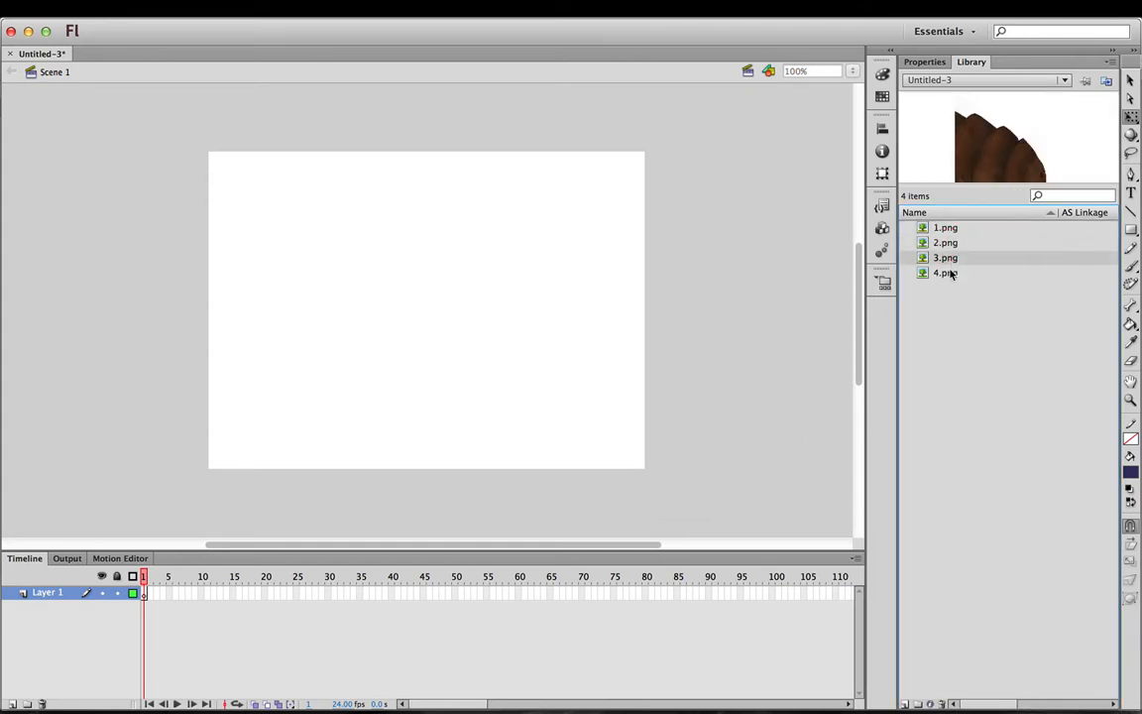
left_click(948, 268)
left_click(945, 227)
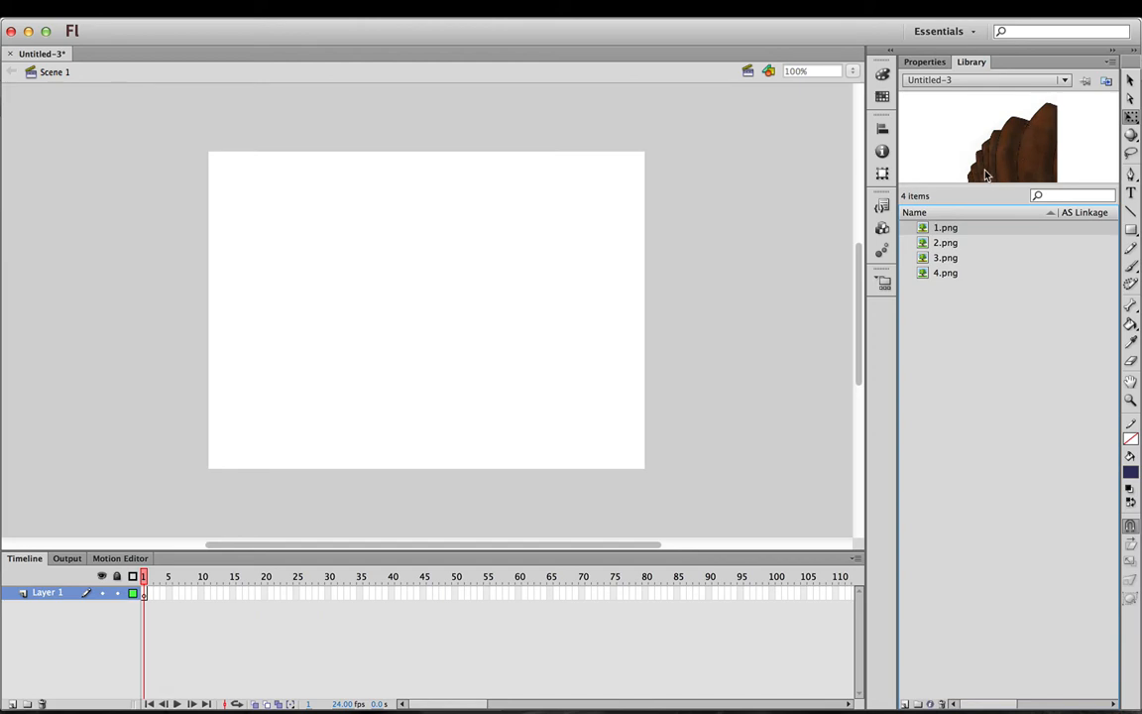
Step: Place all four library images on the stage together and scale them down proportionally to fit within it
left_click(950, 238)
left_click_drag(981, 291, 393, 279)
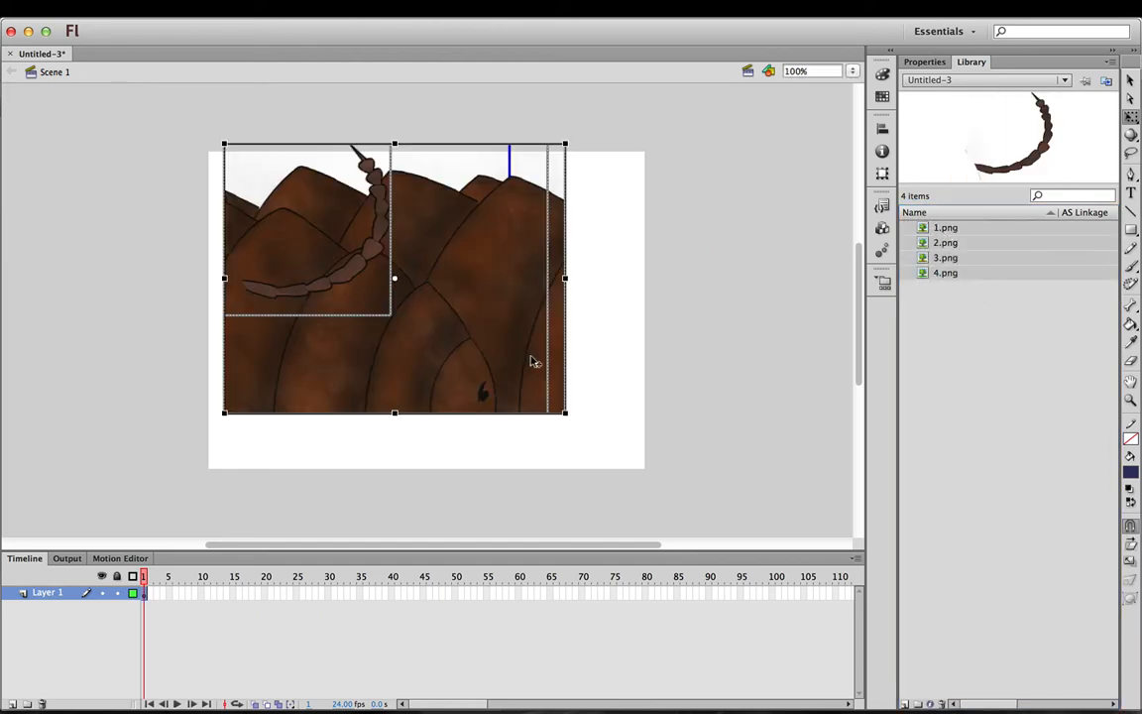
left_click_drag(555, 407, 429, 306)
left_click_drag(367, 273, 437, 356)
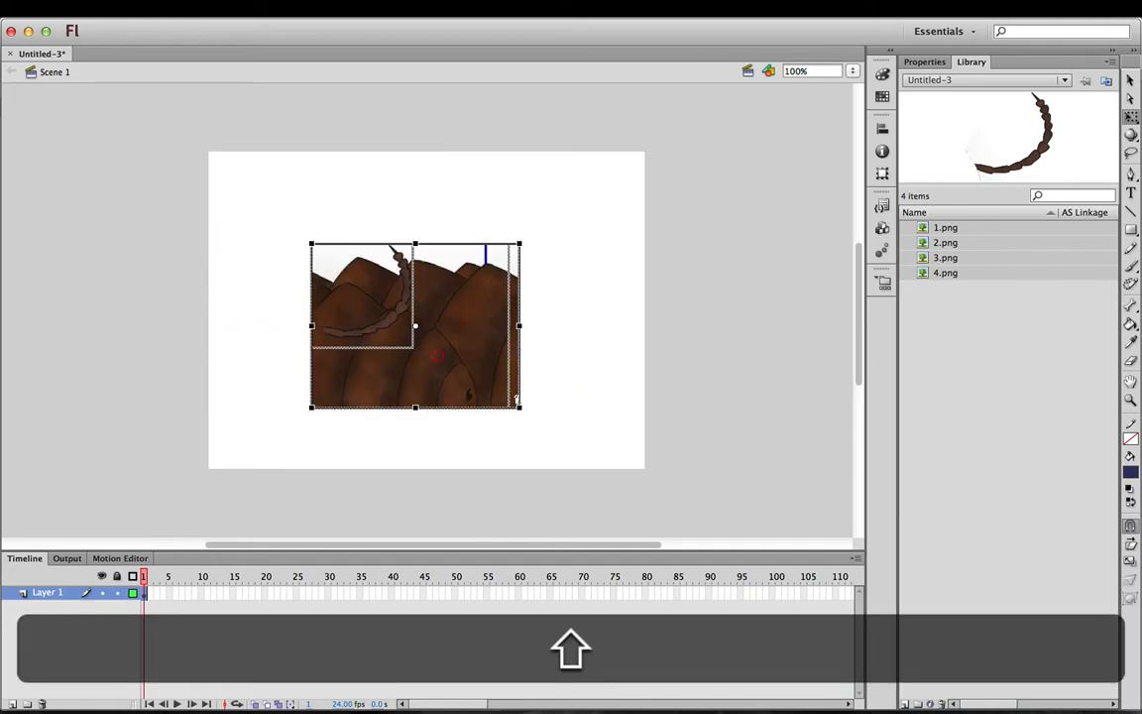
left_click_drag(520, 407, 466, 378)
left_click(545, 389)
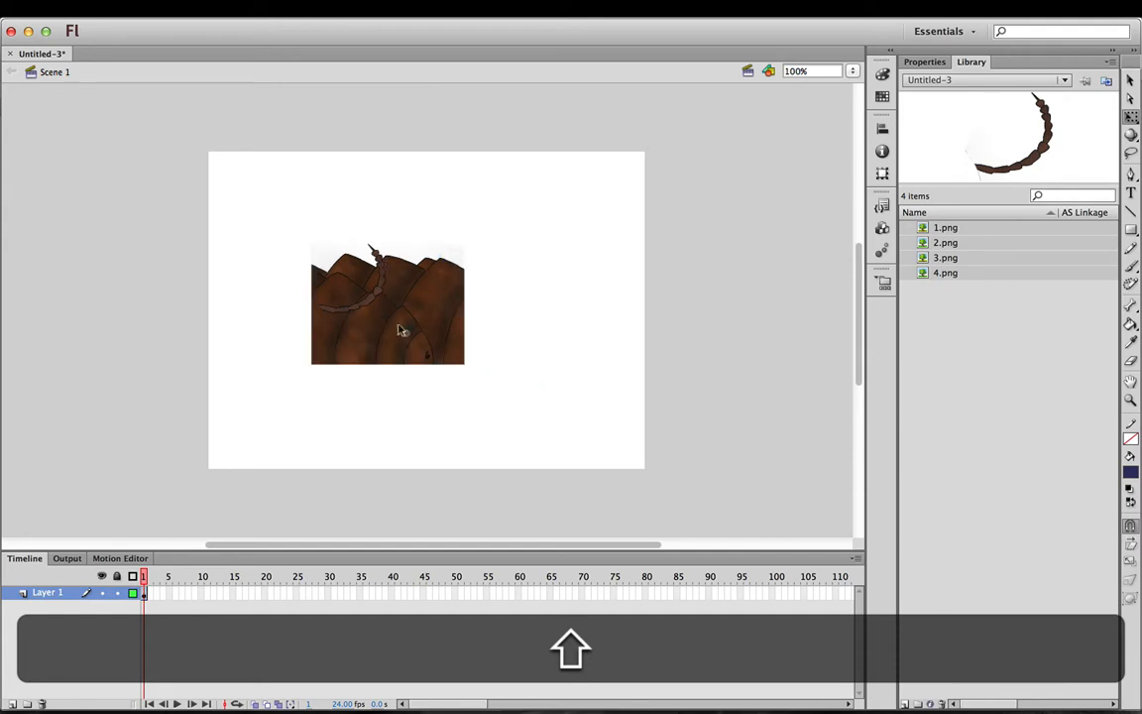
Step: Separate the body images and line up the middle section against the rear edge of the head section
left_click_drag(398, 331, 405, 409)
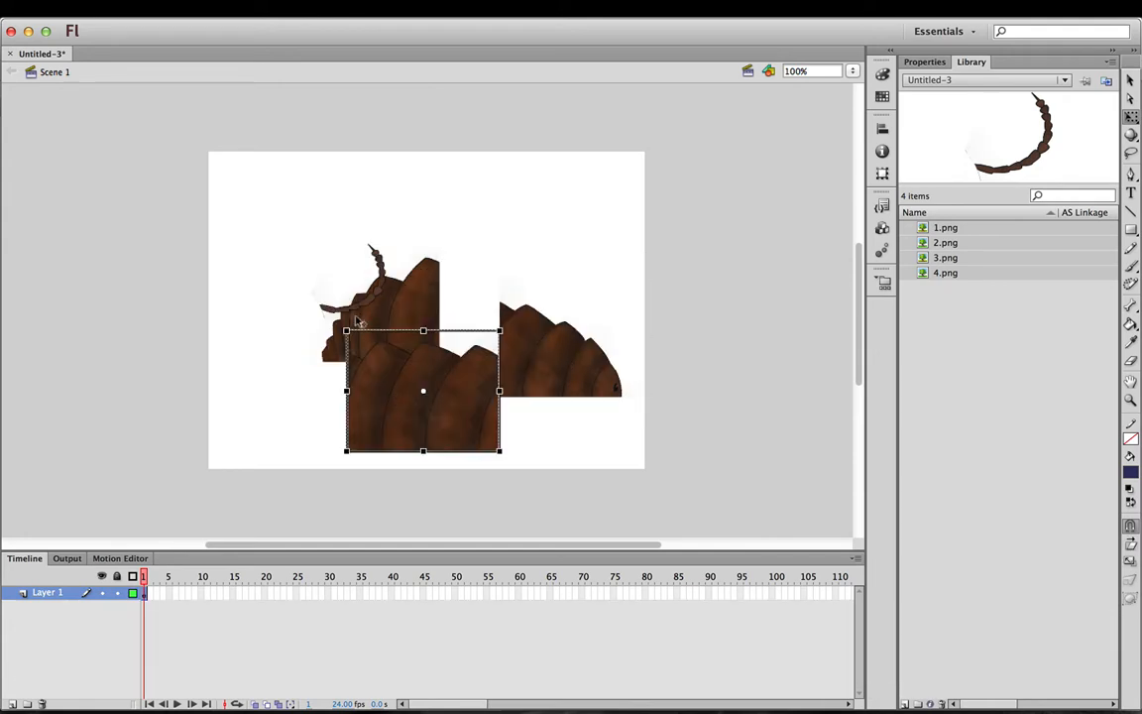
left_click_drag(369, 315, 243, 352)
left_click_drag(401, 389, 432, 355)
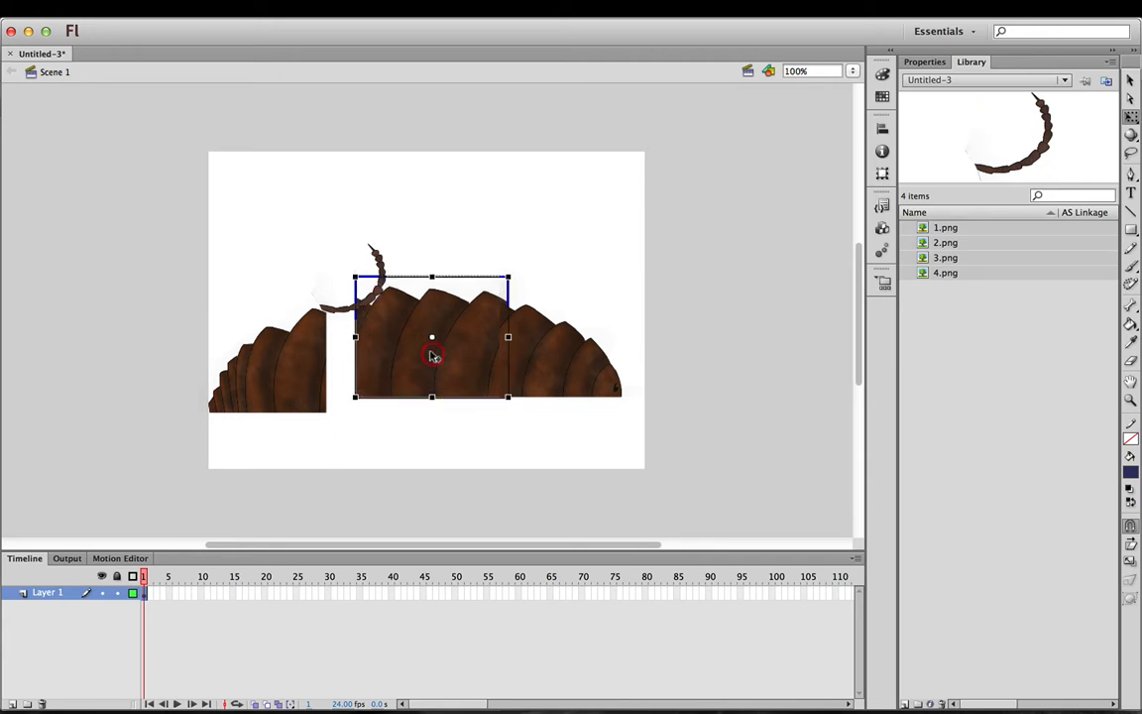
key("Left")
key("Left")
key("Left")
key("Left")
key("Left")
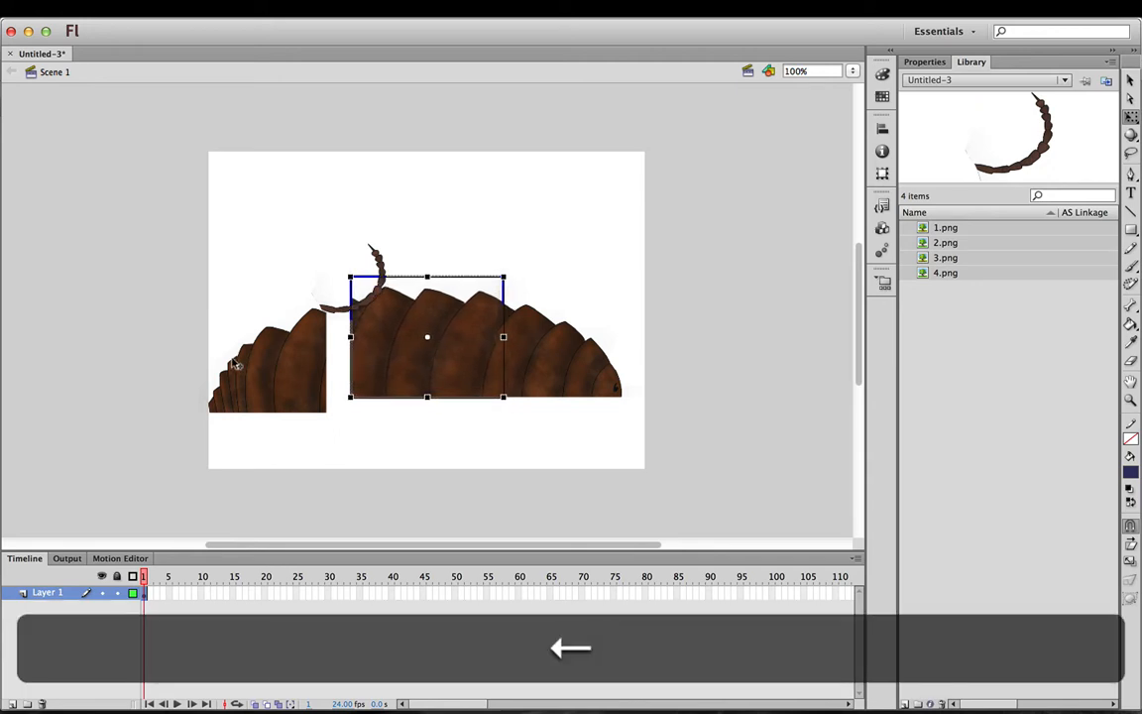
Step: Move the tail section against the middle section so their edges and bases line up
left_click(276, 373)
left_click_drag(276, 373, 298, 357)
key("Left")
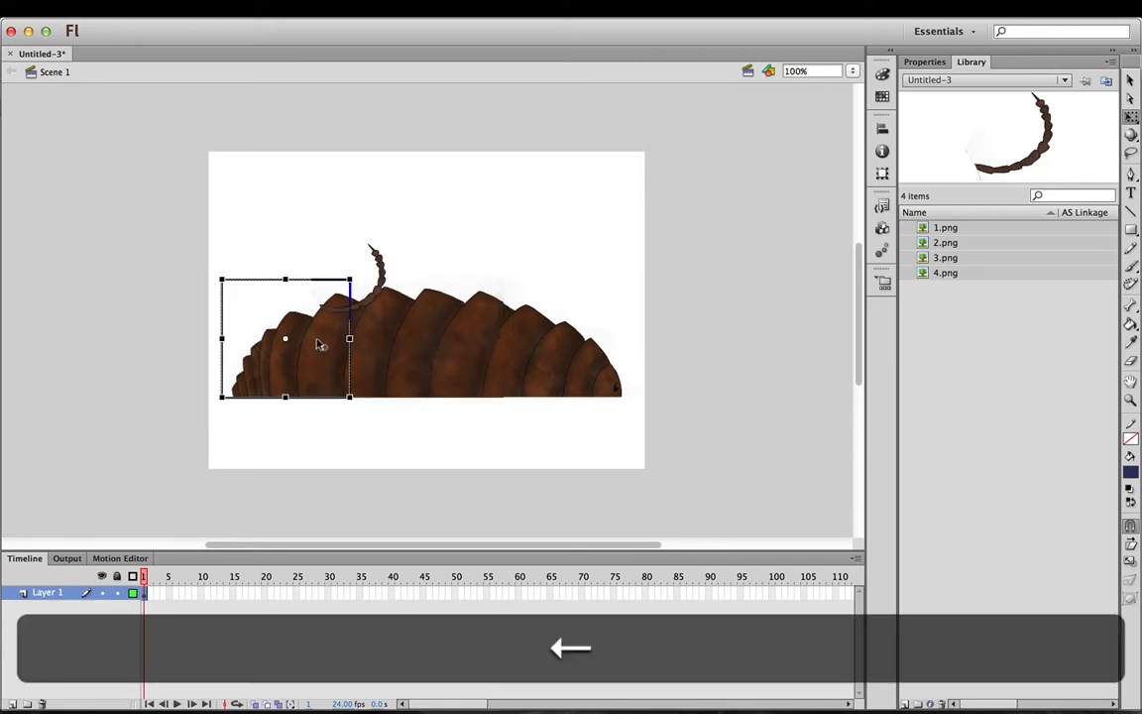
key("Up")
key("Down")
Step: Position the antenna on the bug's head and shift the whole bug slightly left on the stage
left_click(548, 260)
left_click_drag(396, 268, 644, 327)
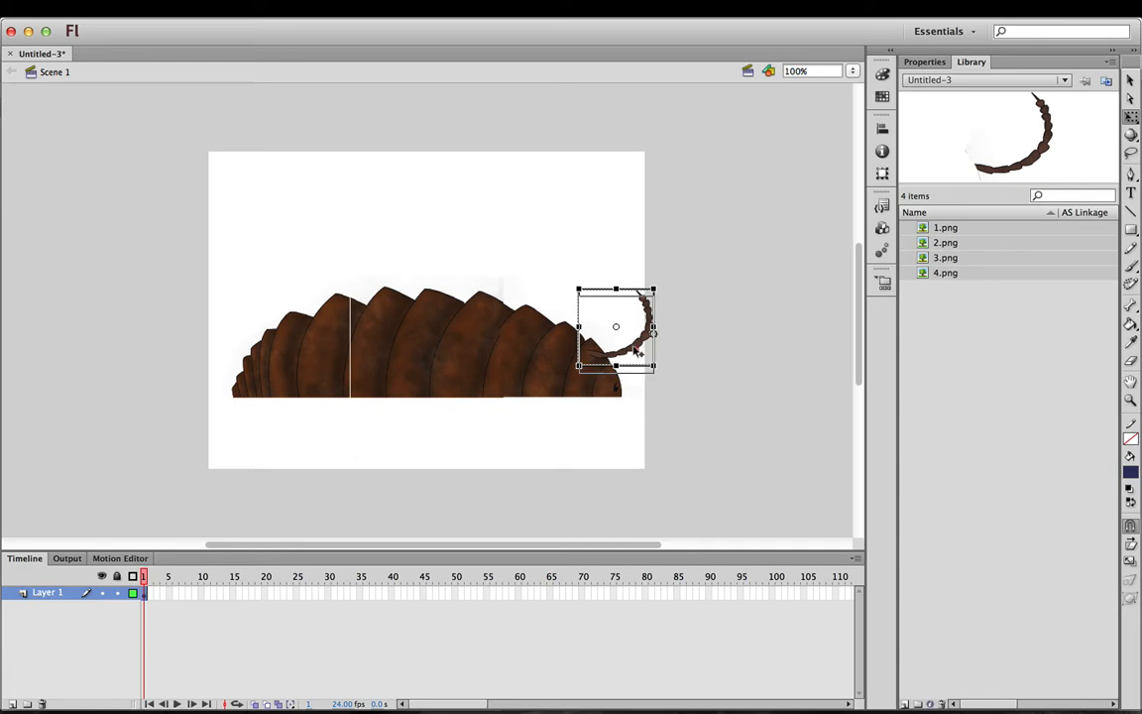
left_click_drag(680, 416, 220, 297)
left_click_drag(479, 368, 464, 369)
Step: Nudge the tail section right to close the gap with the middle section
left_click(463, 412)
left_click(303, 373)
key("Right")
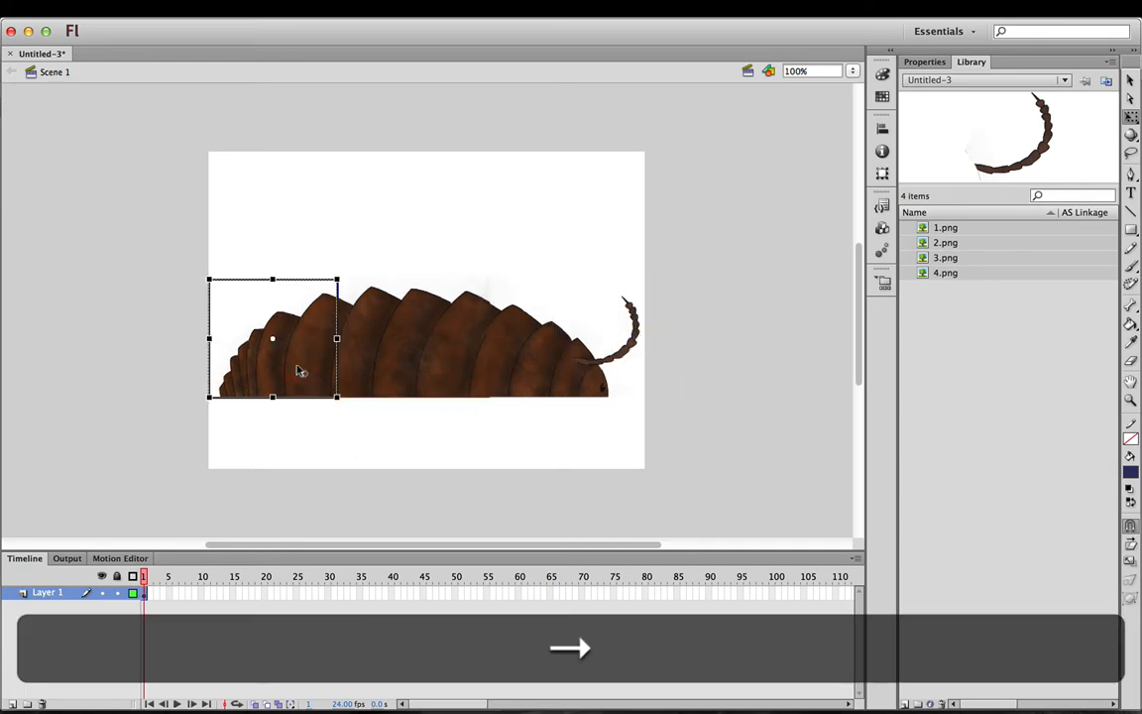
left_click(492, 426)
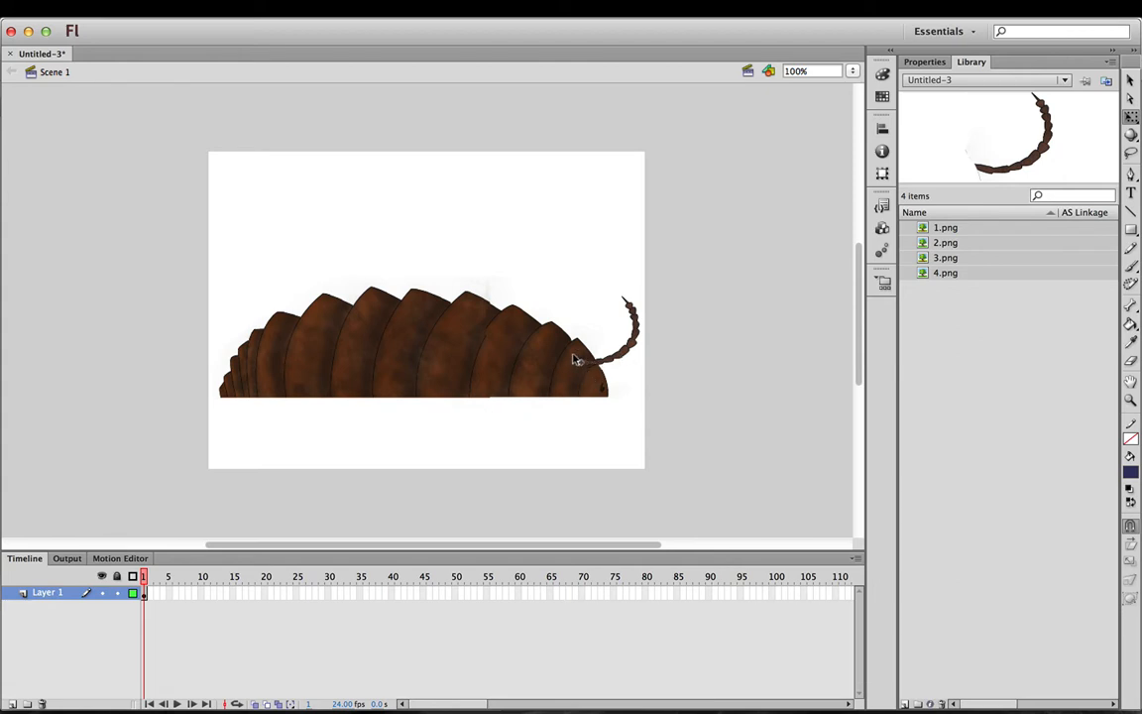
Step: Send the antenna to the back so that it sits behind the head section
left_click(575, 360)
right_click(614, 332)
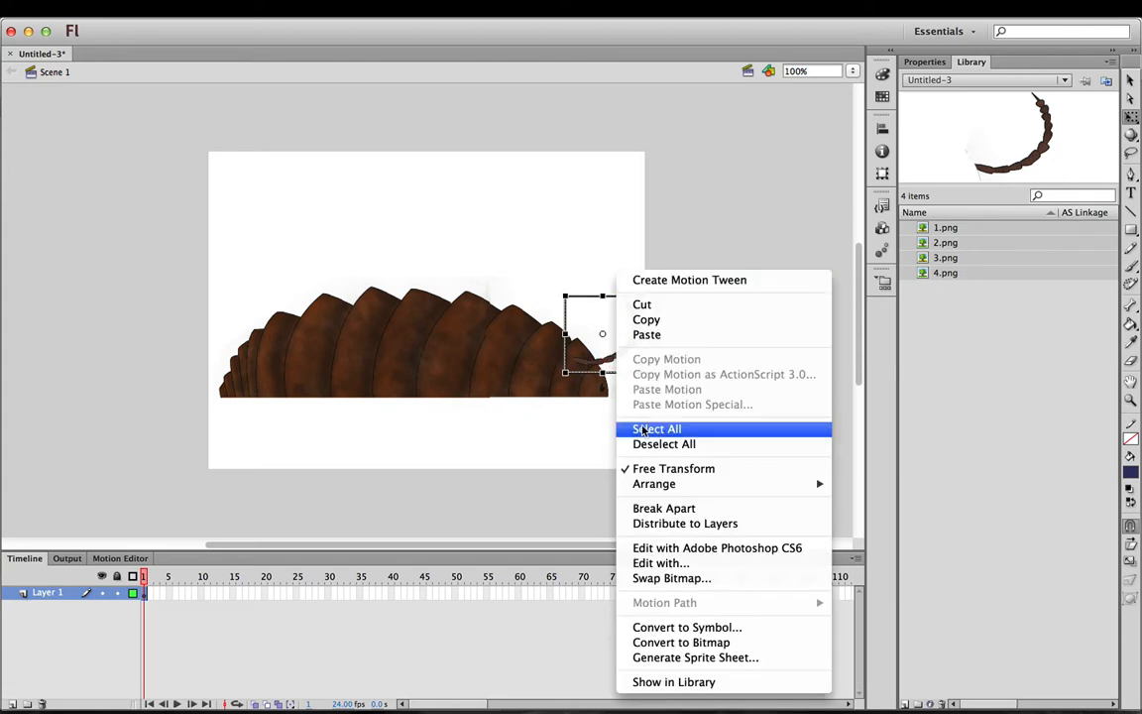
mouse_move(783, 484)
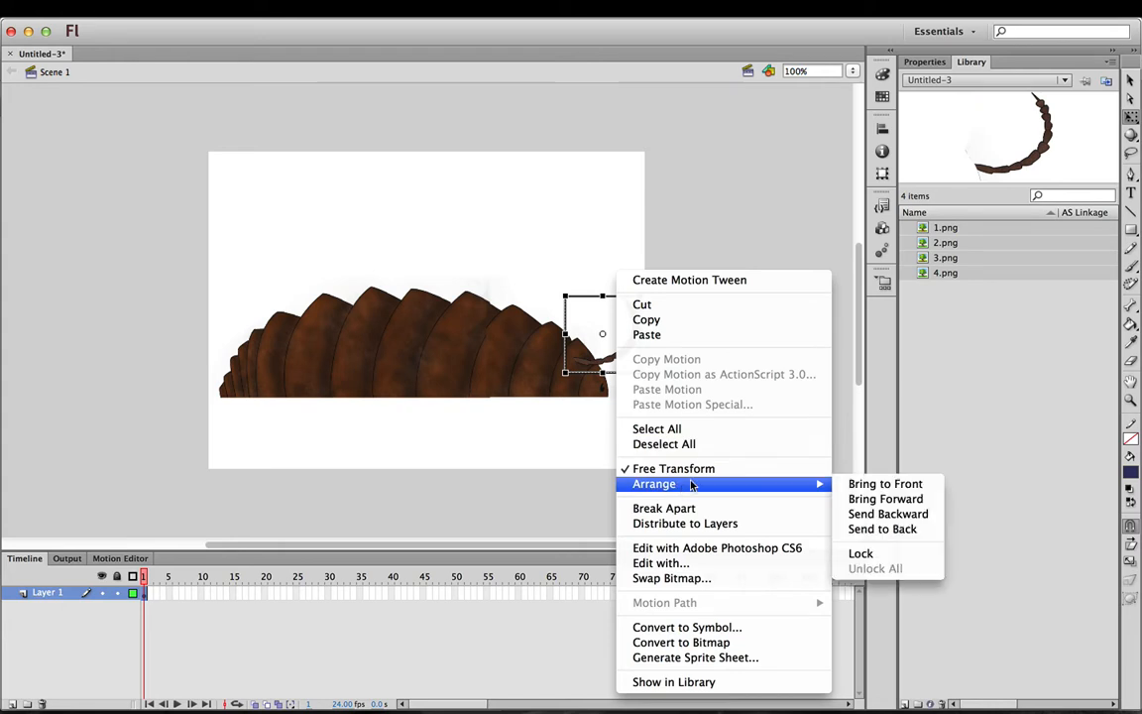
left_click(882, 530)
left_click(692, 430)
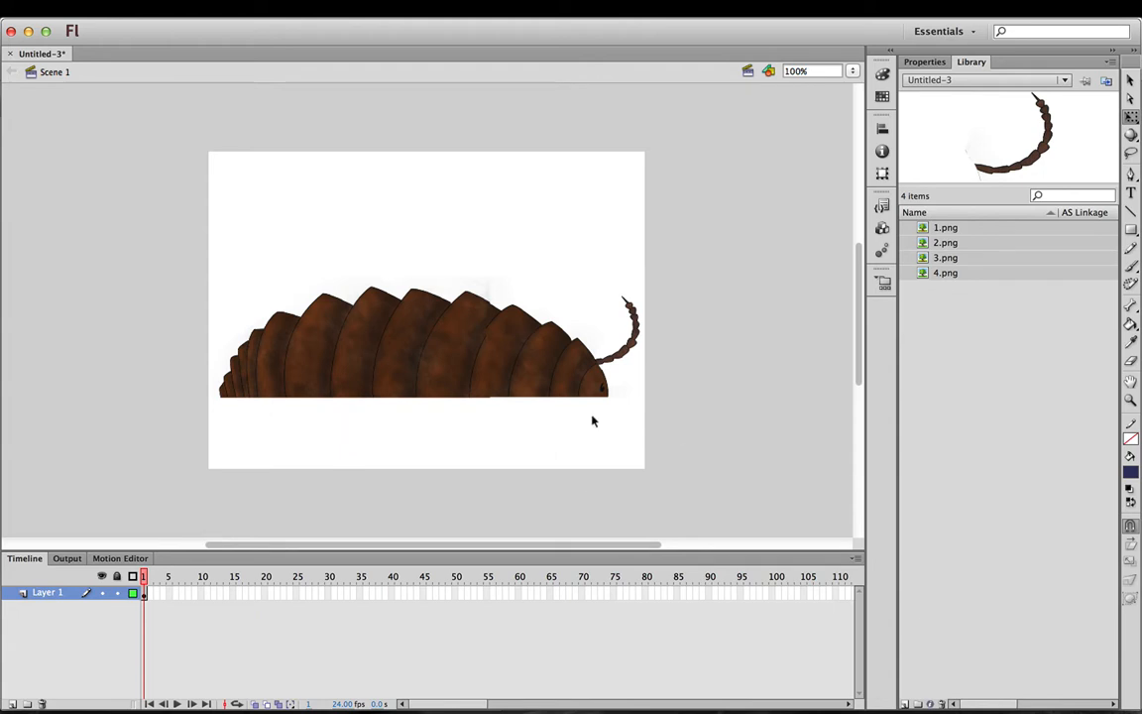
Step: Nudge the head section down to align it with the middle section
left_click(532, 371)
key("Down")
left_click(703, 387)
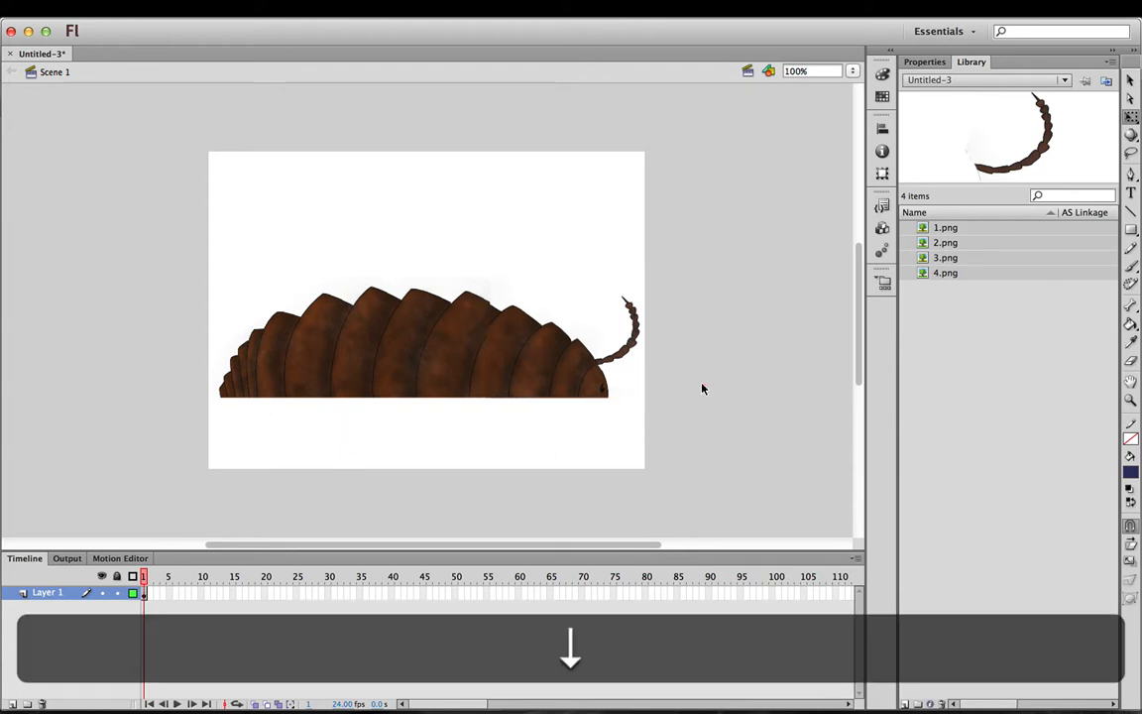
Step: Convert all the bug parts into a Movie Clip symbol named "bug walk"
left_click_drag(668, 400, 156, 232)
right_click(392, 275)
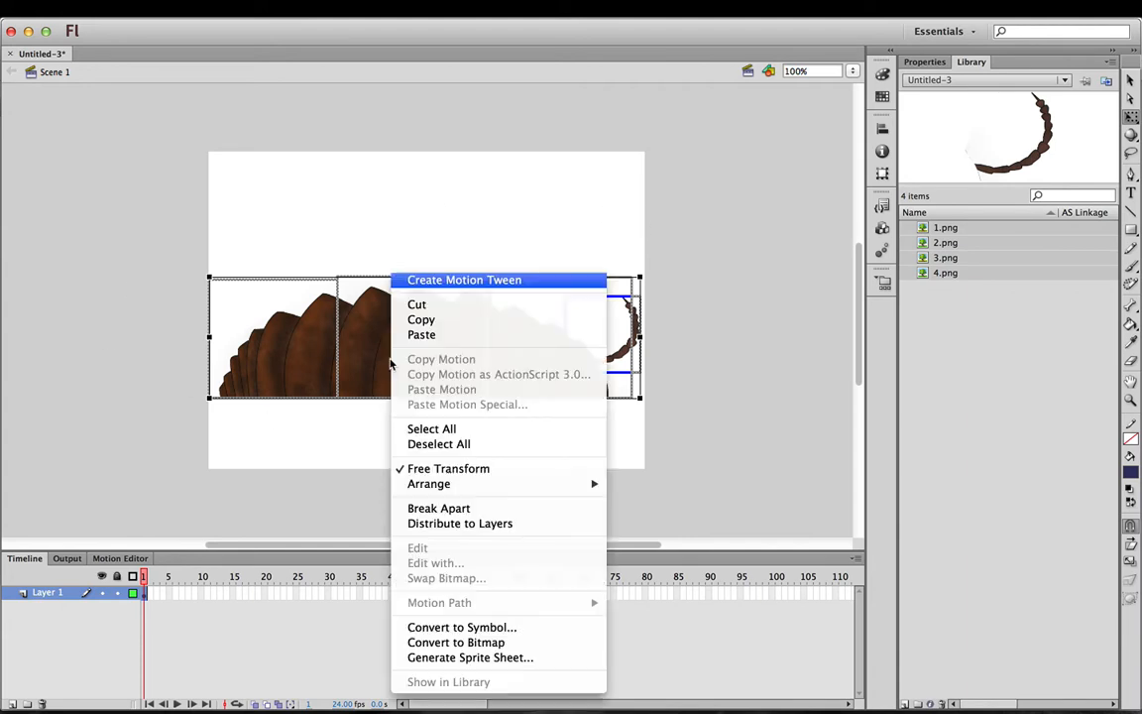
left_click(557, 629)
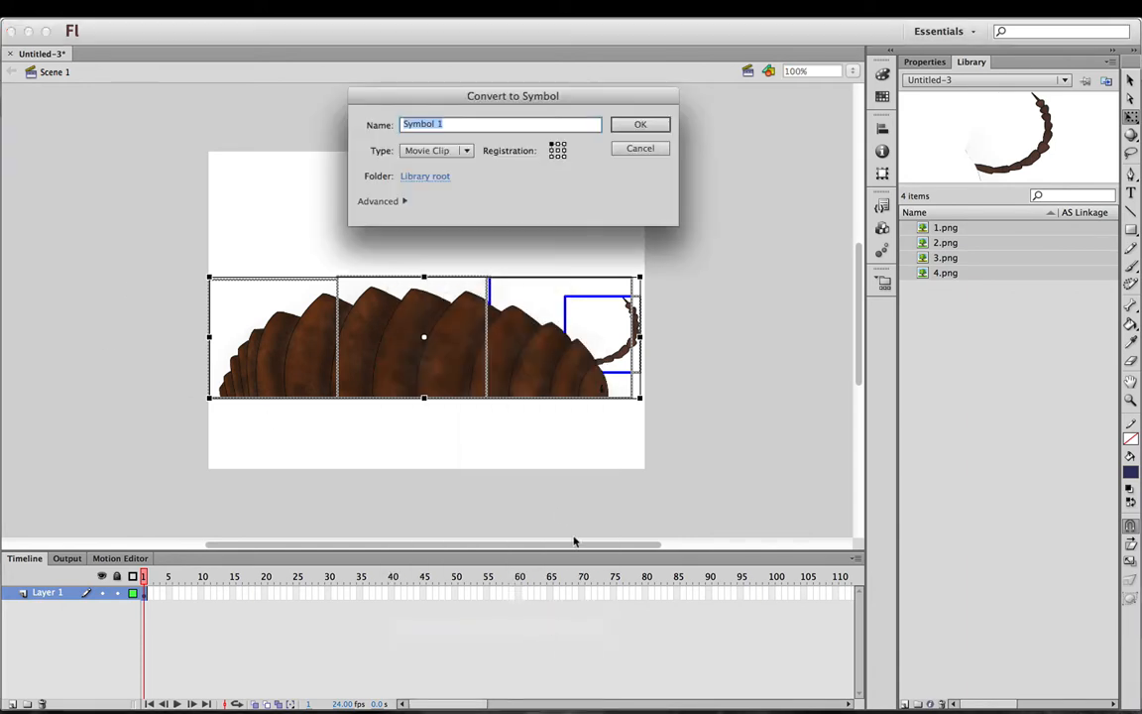
triple_click(451, 124)
type("bu")
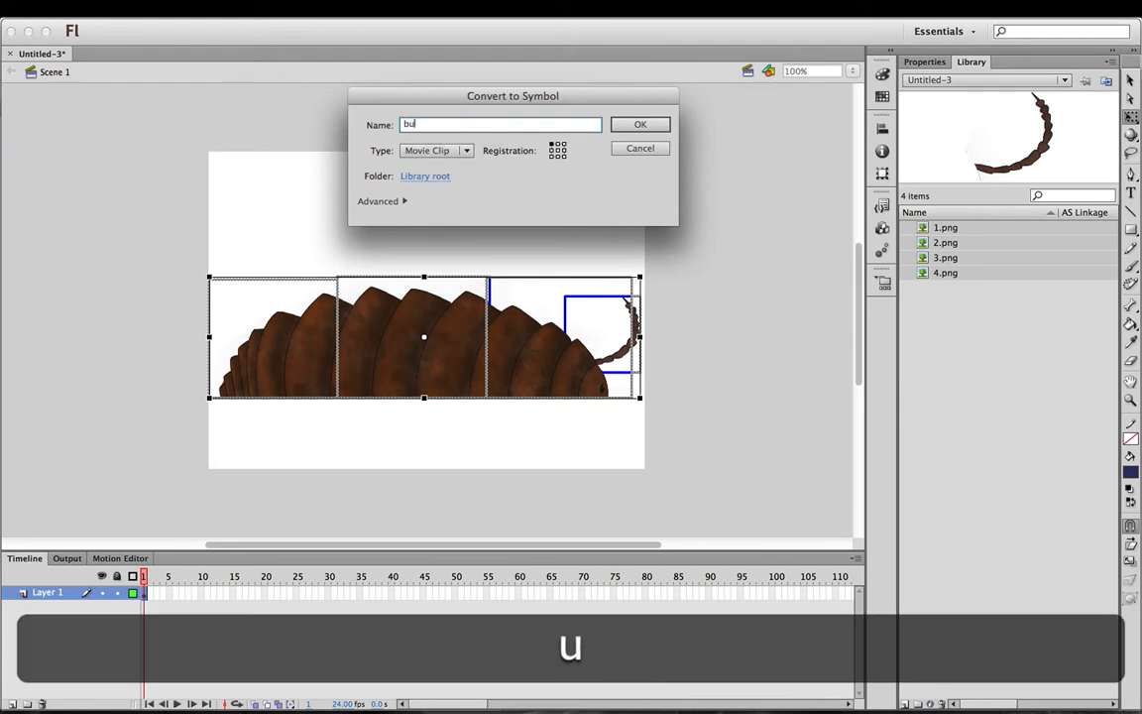
type("g walk")
key("BackSpace")
key("BackSpace")
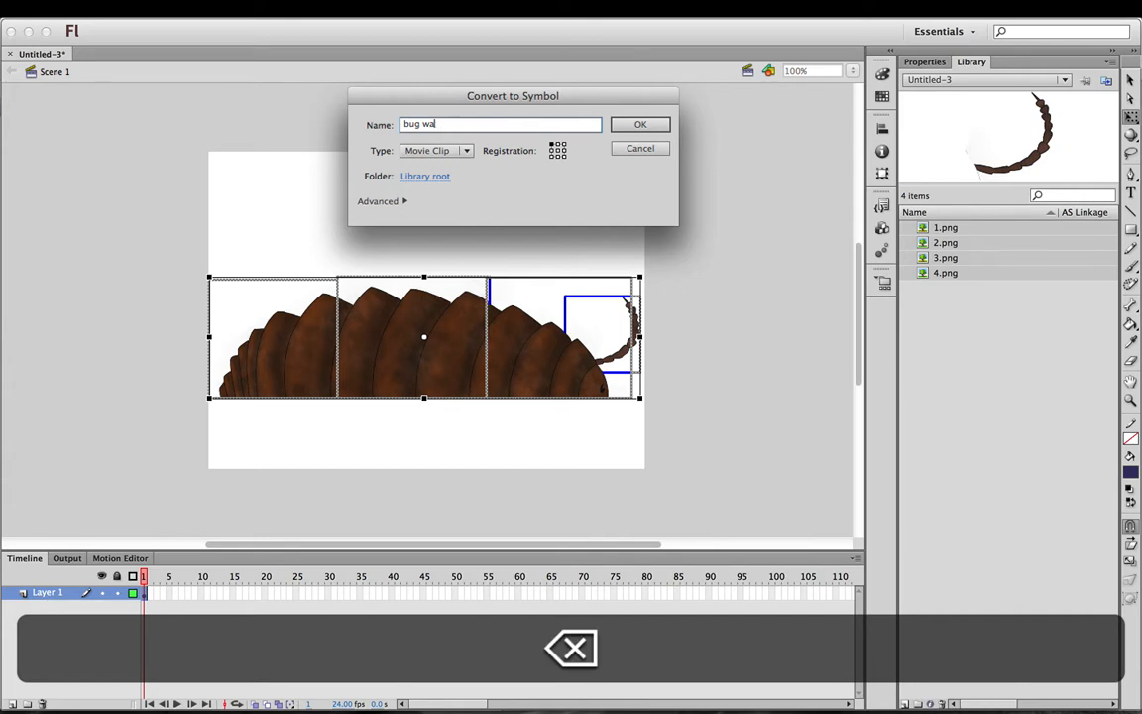
type("lk")
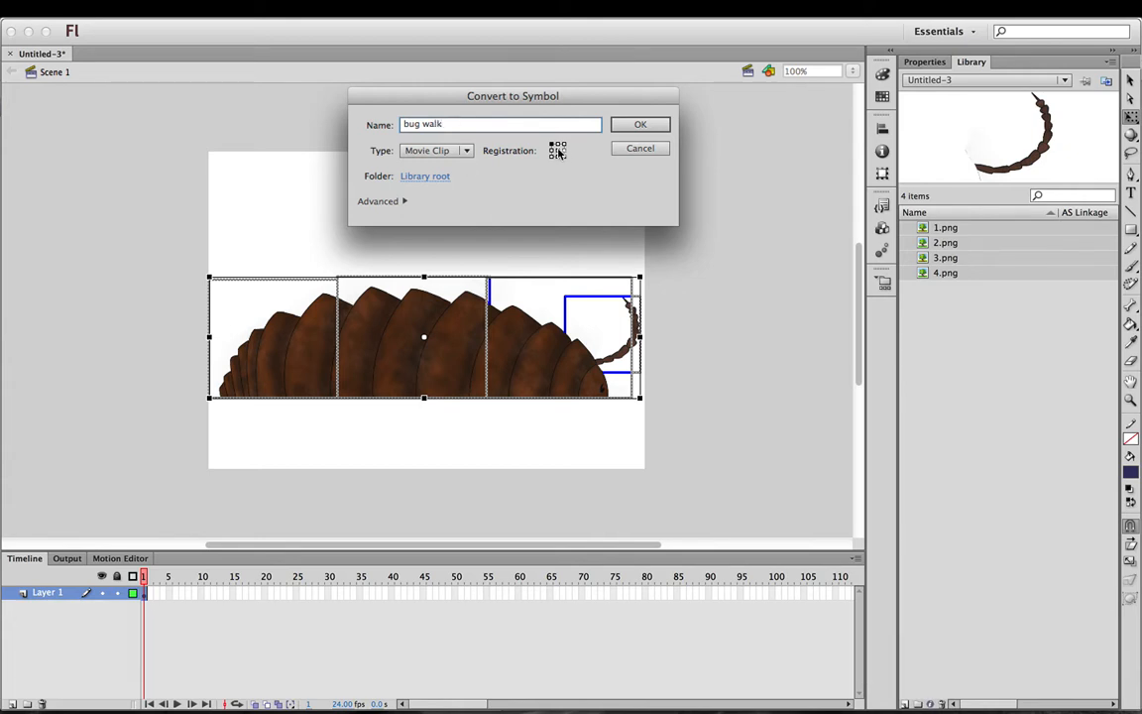
left_click(629, 125)
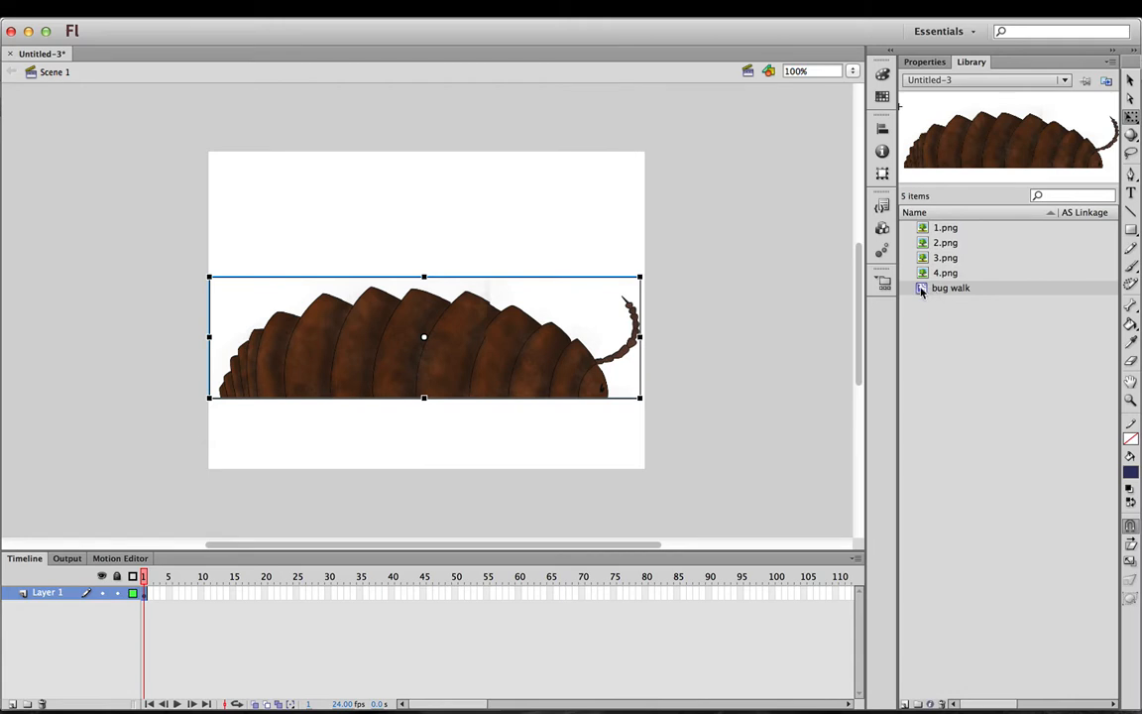
Step: Delete the bug walk instance from the main stage
left_click(686, 327)
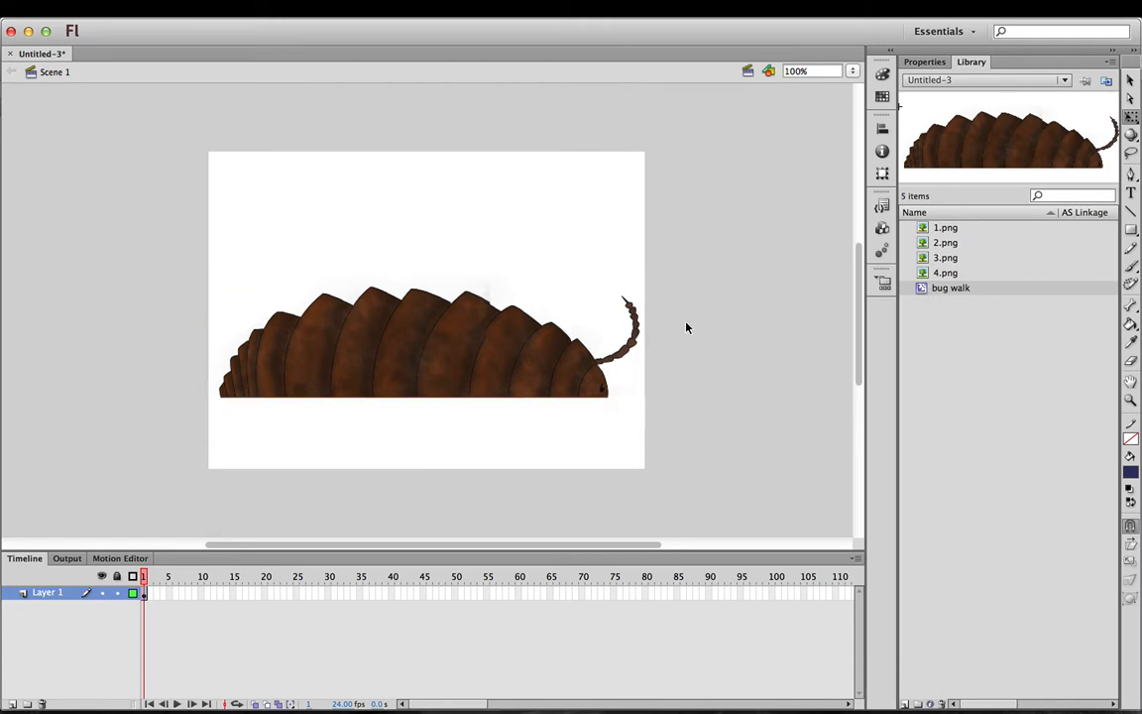
left_click_drag(664, 404, 162, 274)
key("BackSpace")
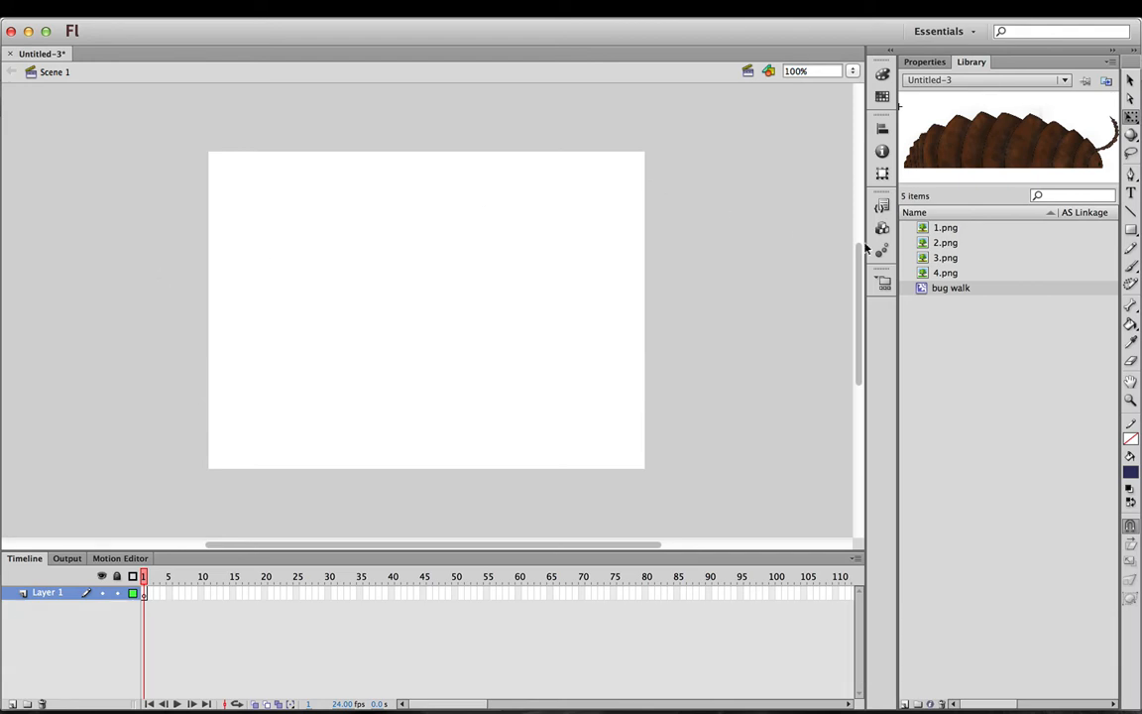
Step: Open the bug walk symbol for editing from the library, with the whole bug in view and nothing selected
double_click(922, 288)
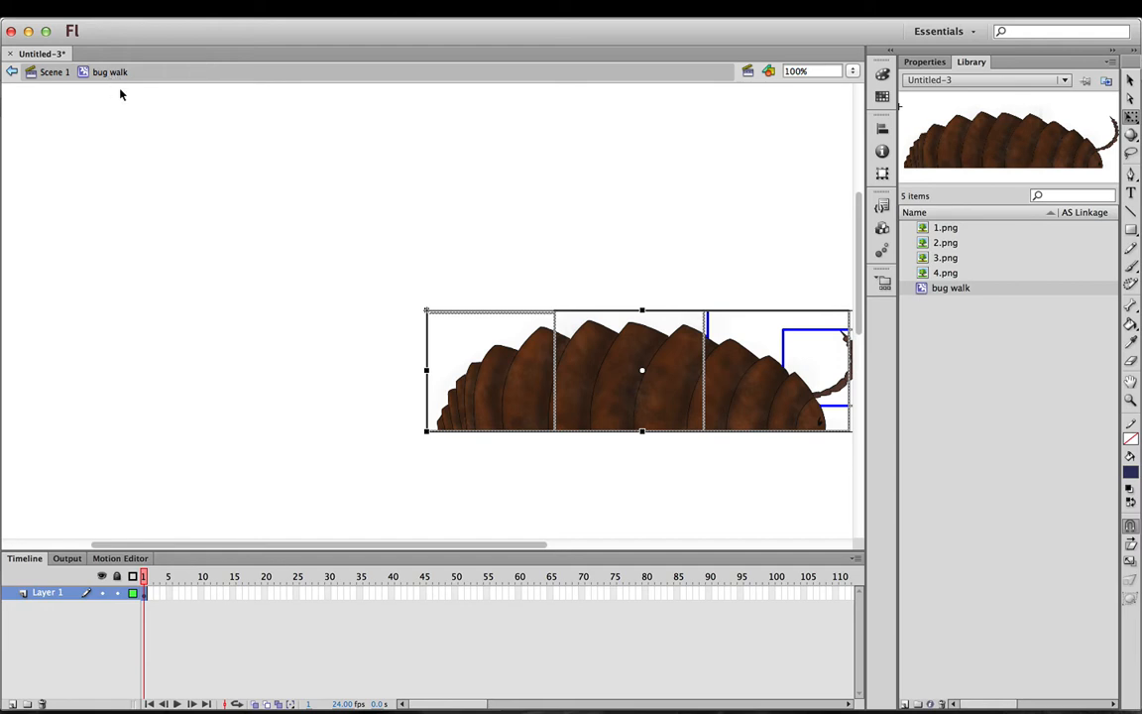
key("space")
left_click_drag(595, 387, 447, 396)
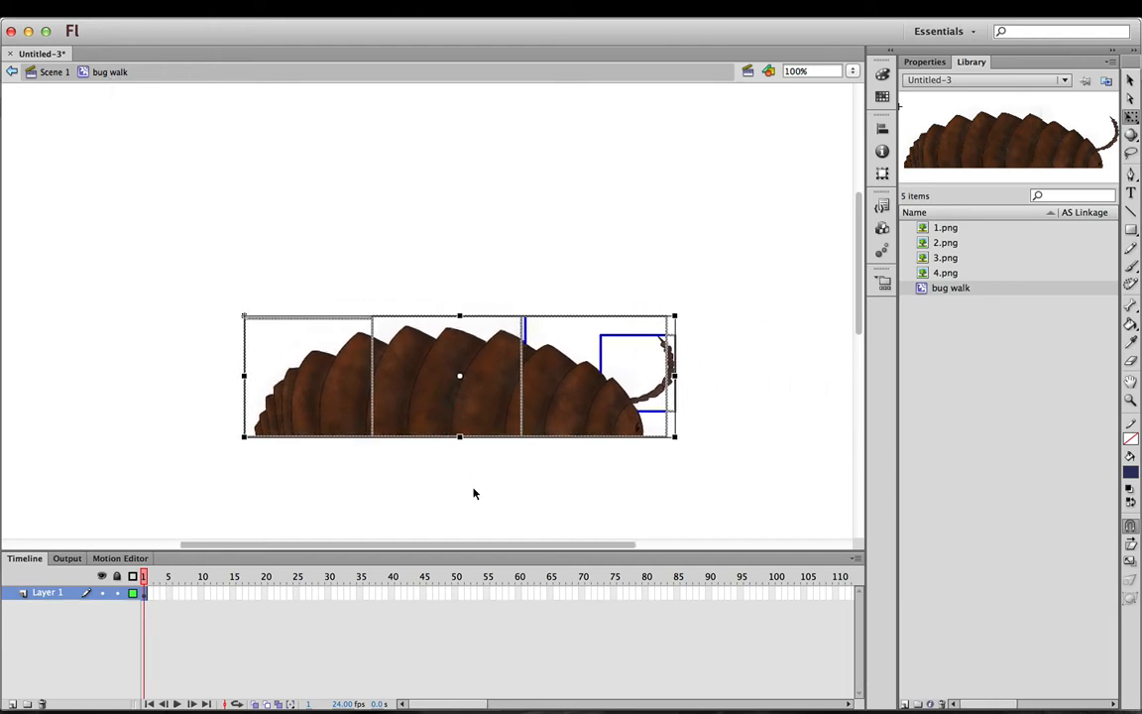
left_click(508, 496)
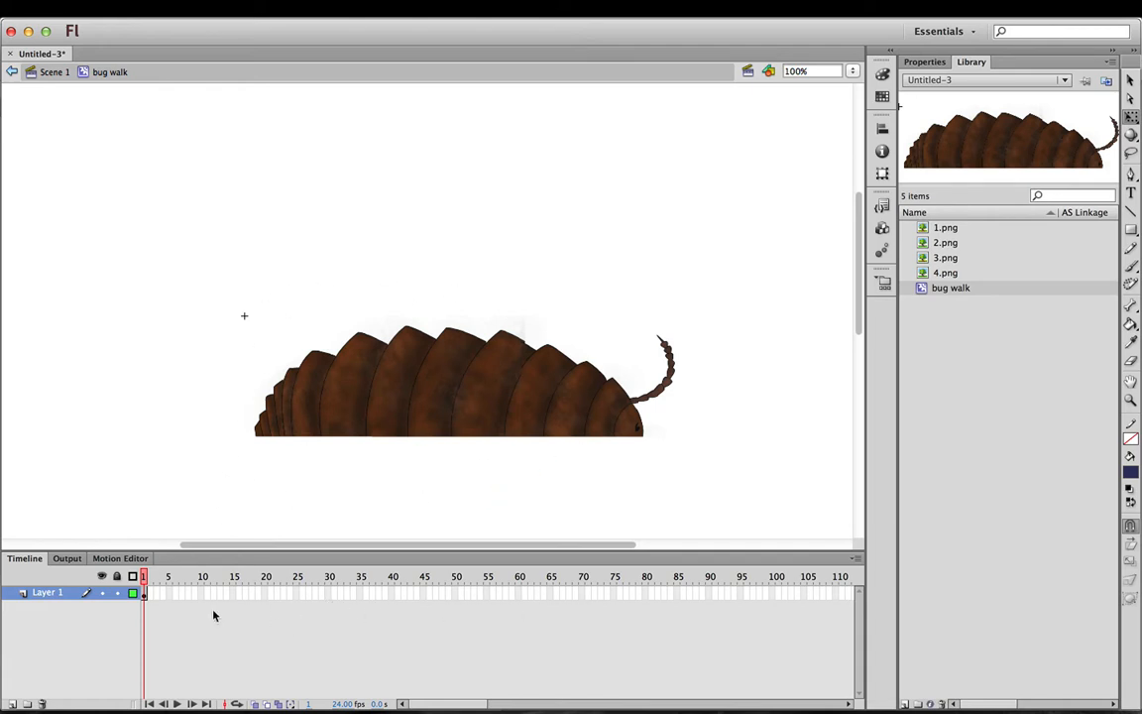
Step: Select all the bug parts and insert a keyframe at frame 2 of Layer 1
left_click(591, 414)
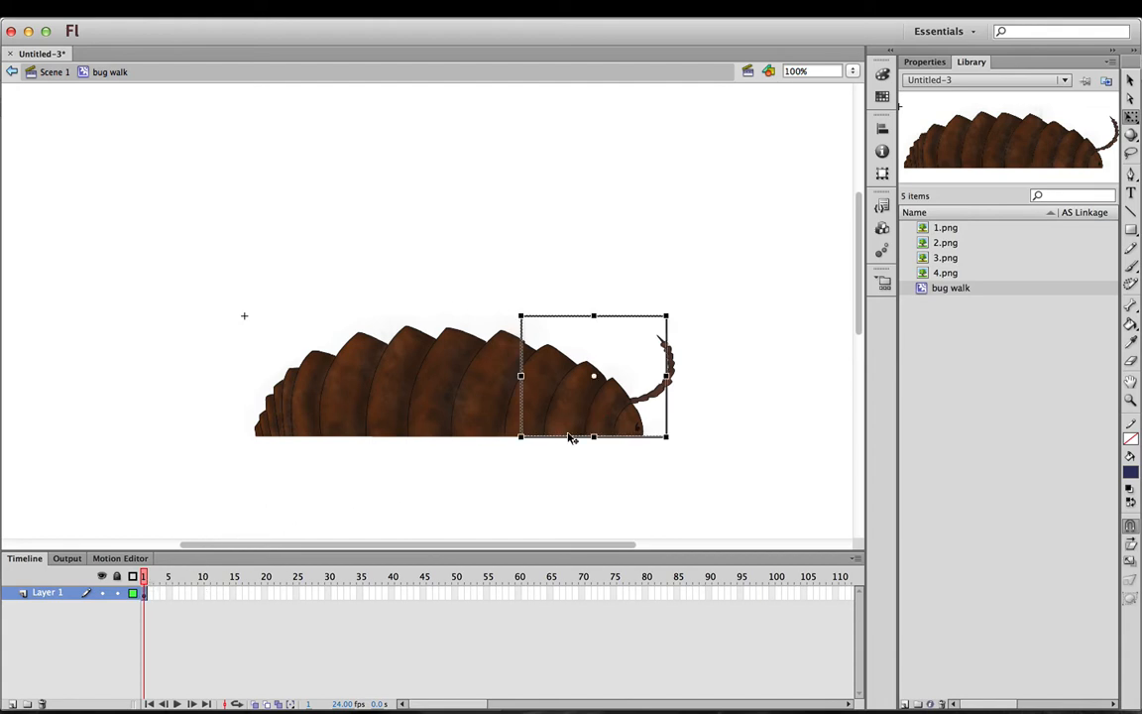
left_click_drag(701, 456, 209, 303)
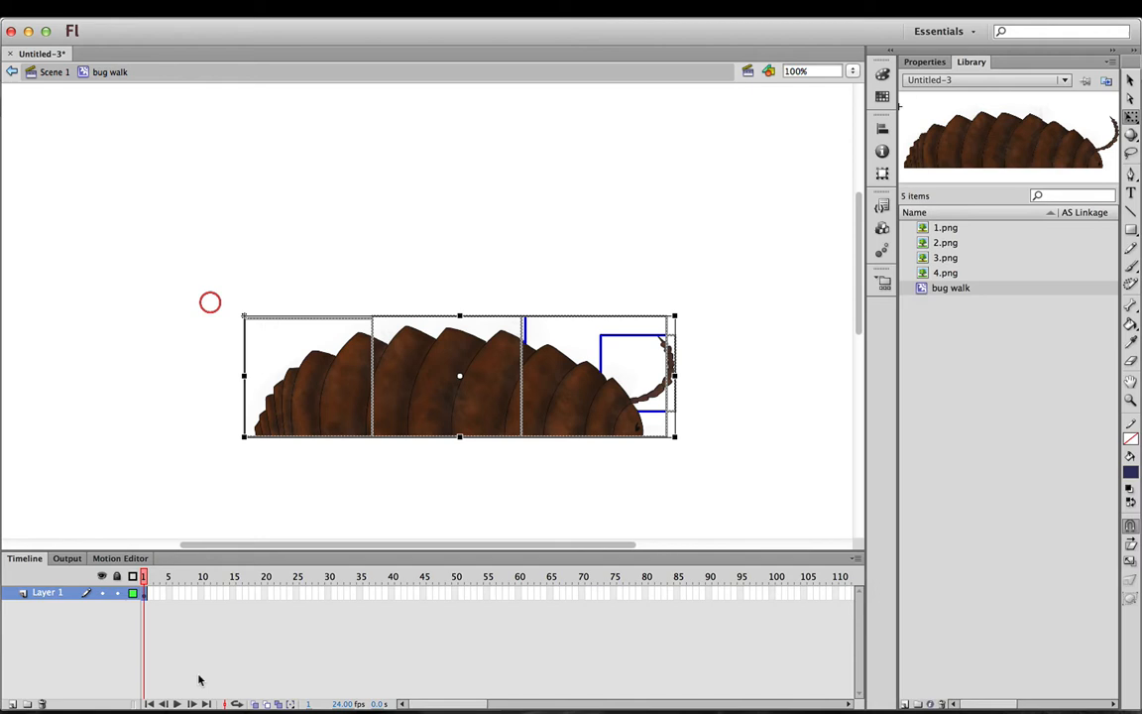
right_click(142, 585)
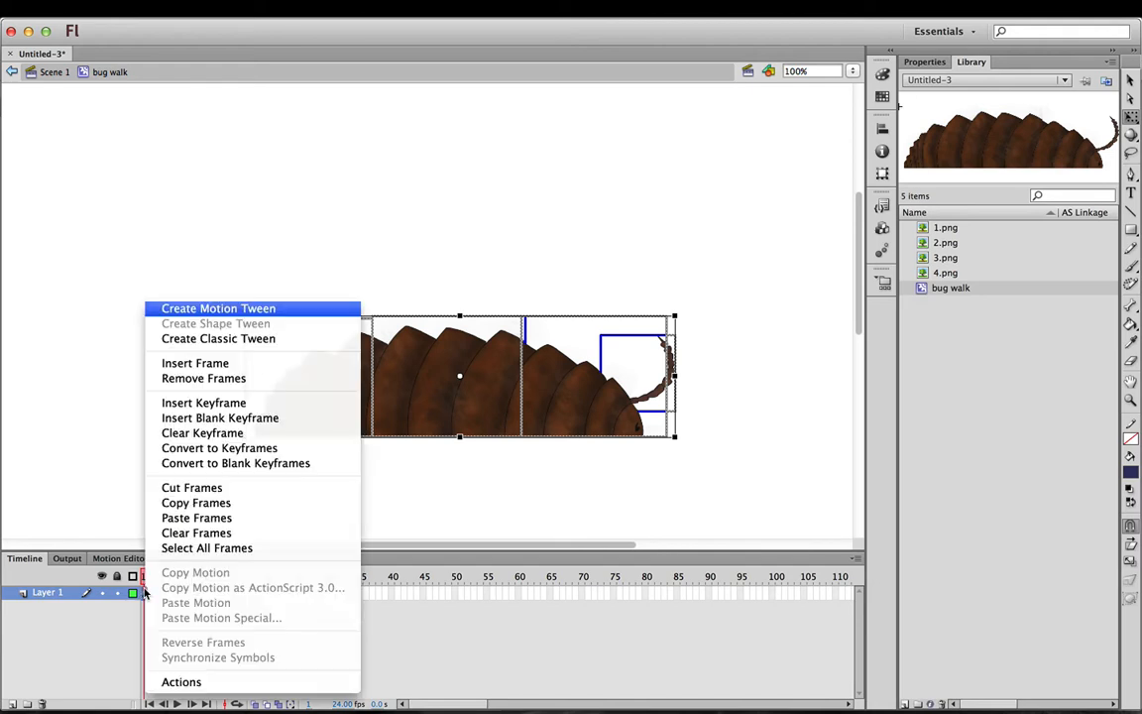
left_click(195, 403)
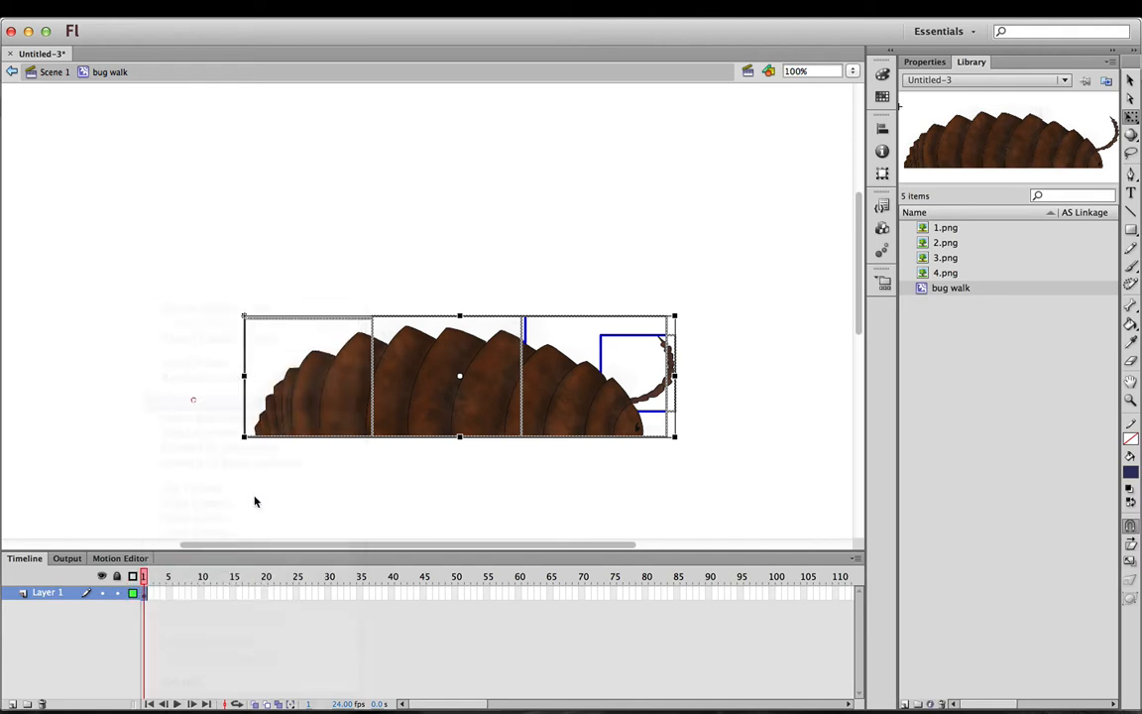
Step: Insert a keyframe at frame 5 and raise the bug's head section slightly above the middle section
right_click(166, 591)
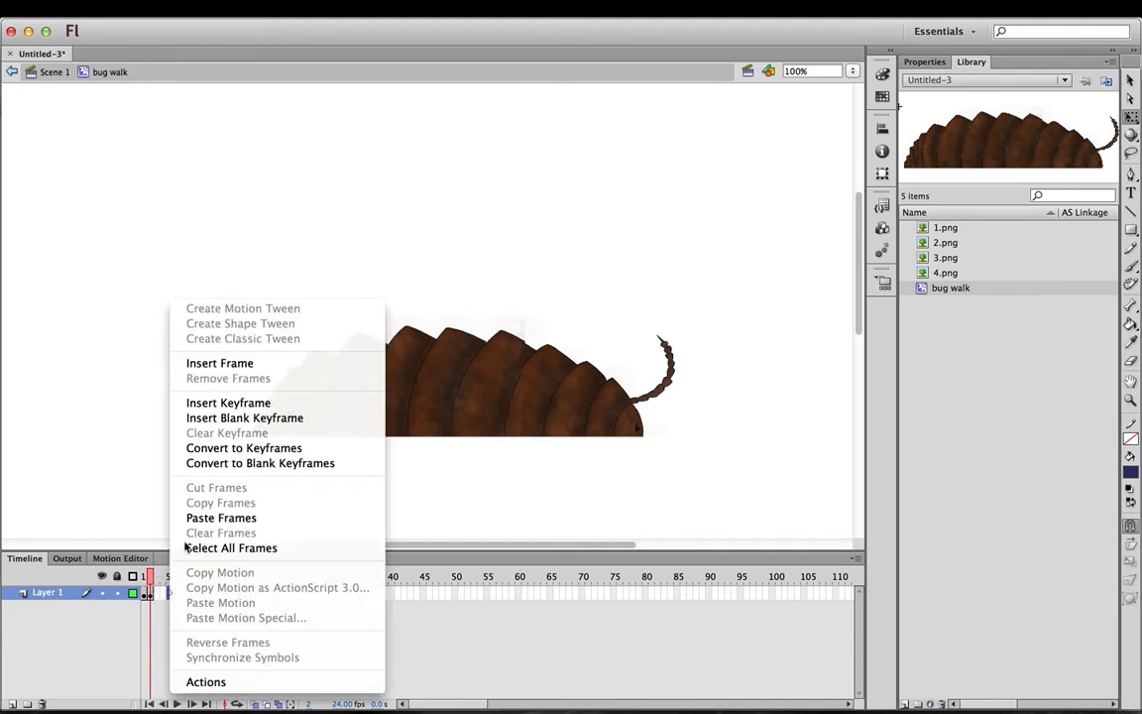
left_click(218, 402)
left_click(622, 423)
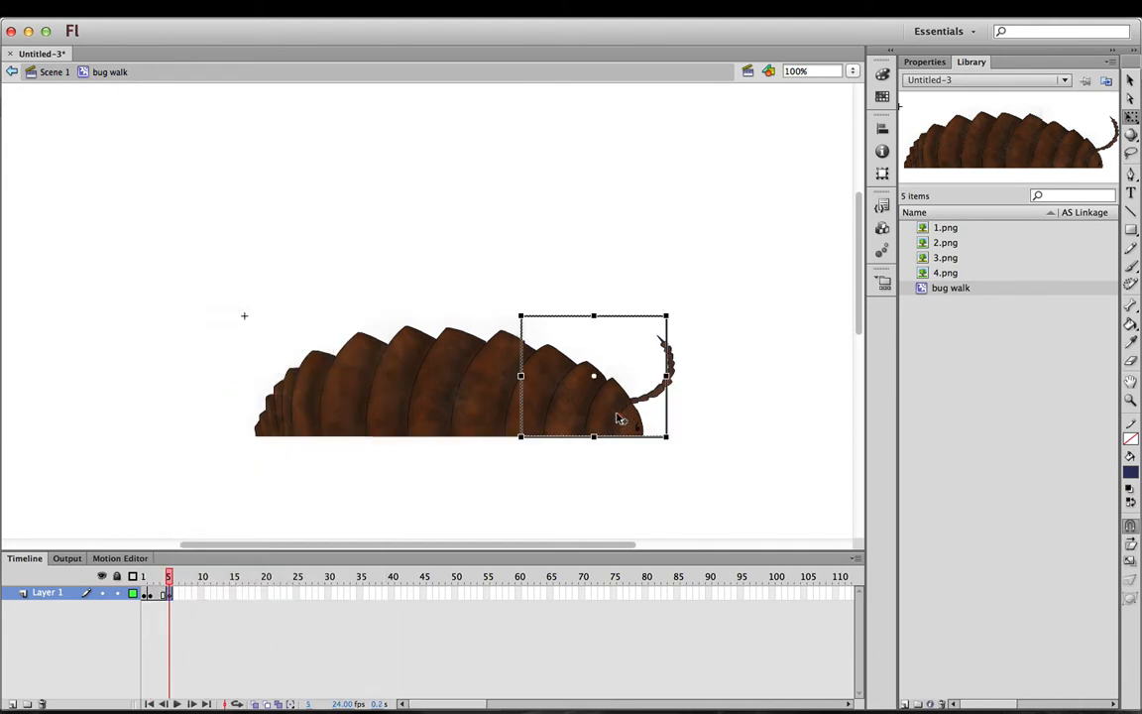
left_click_drag(618, 417, 619, 411)
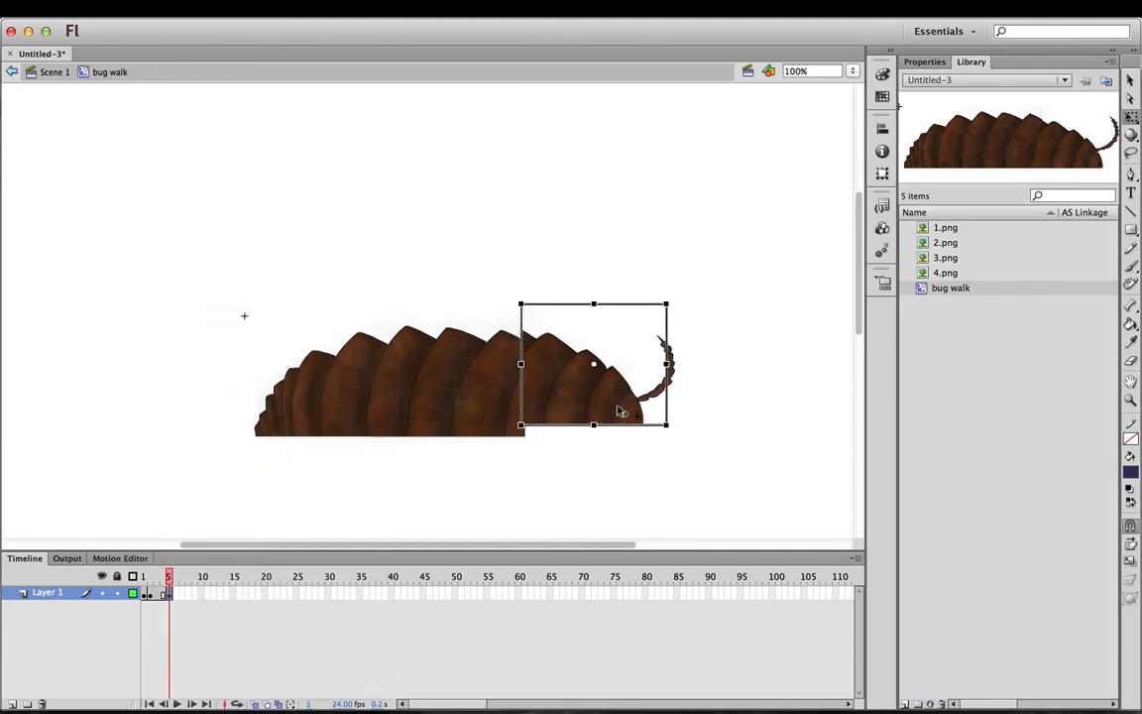
Step: Insert a keyframe at frame 10 and lower the head section back into line with the middle section
left_click(198, 594)
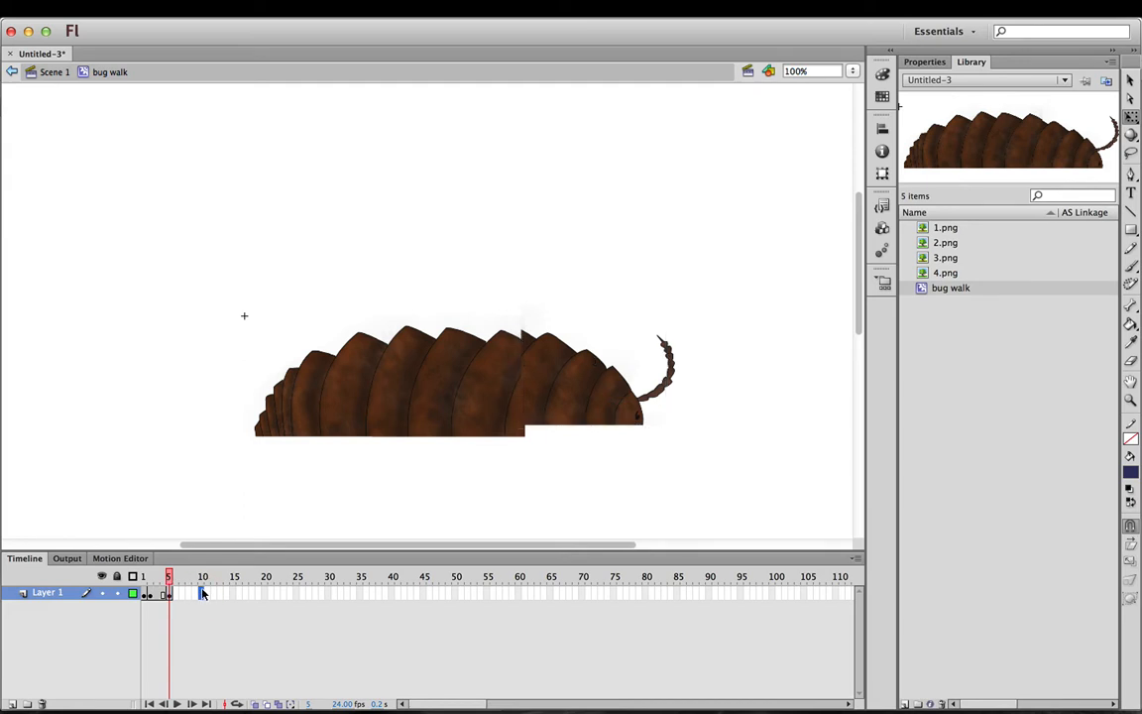
right_click(200, 595)
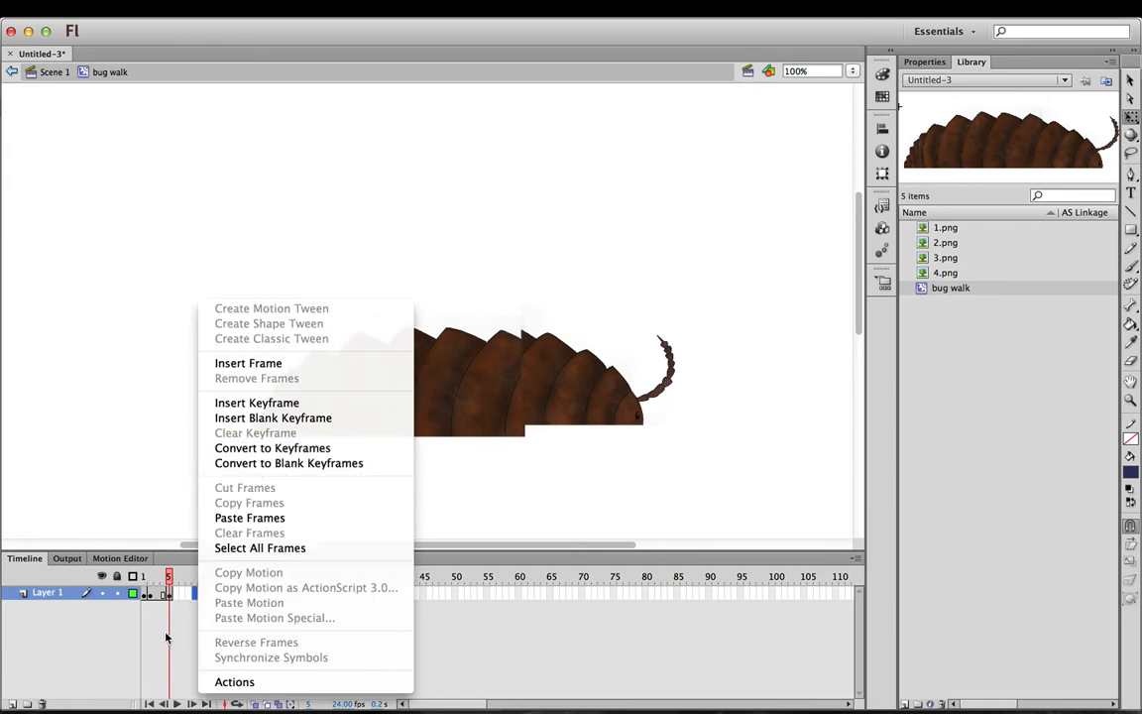
left_click(193, 592)
right_click(199, 594)
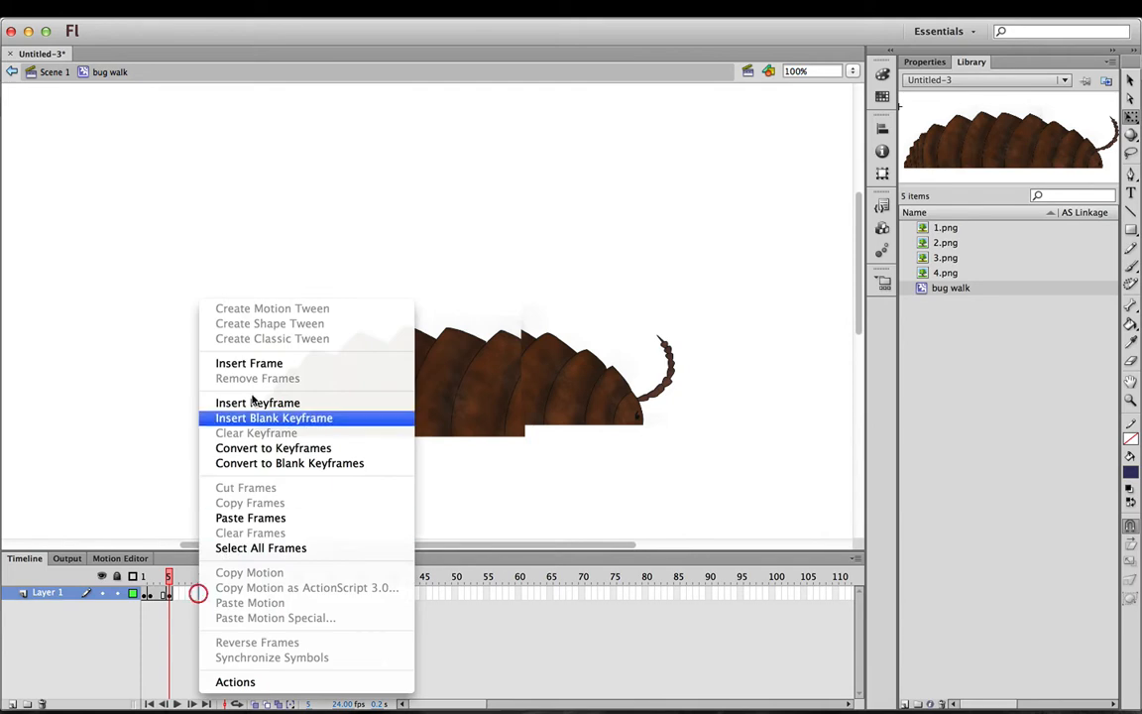
left_click(297, 403)
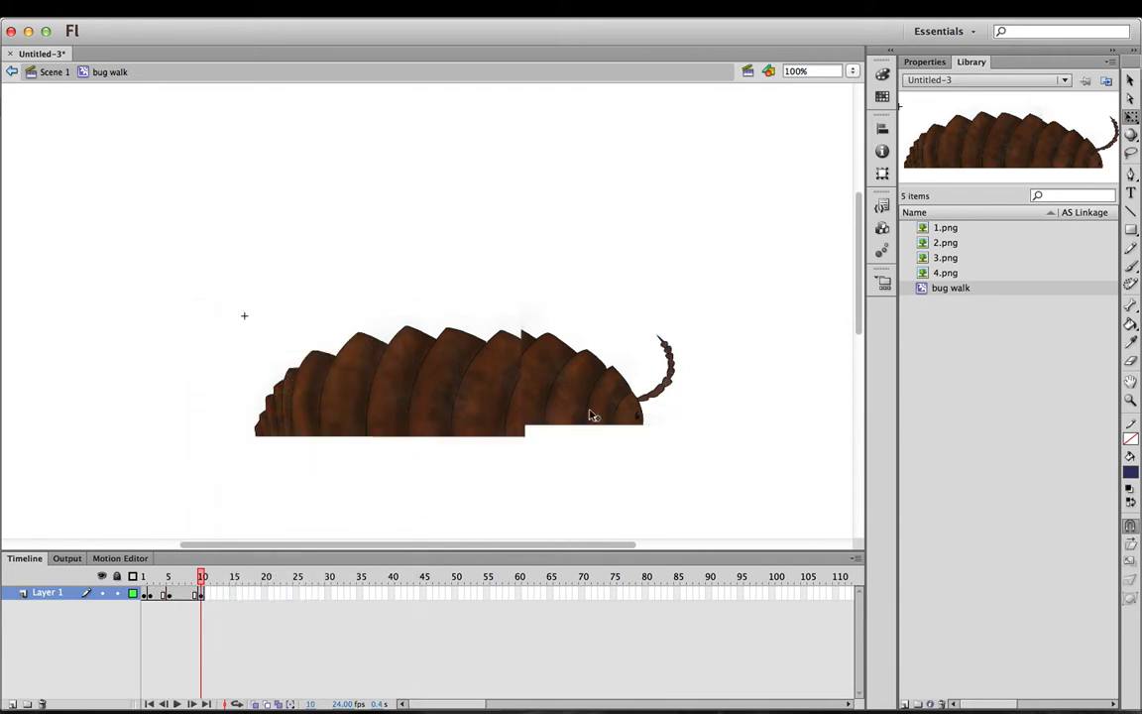
left_click(591, 411)
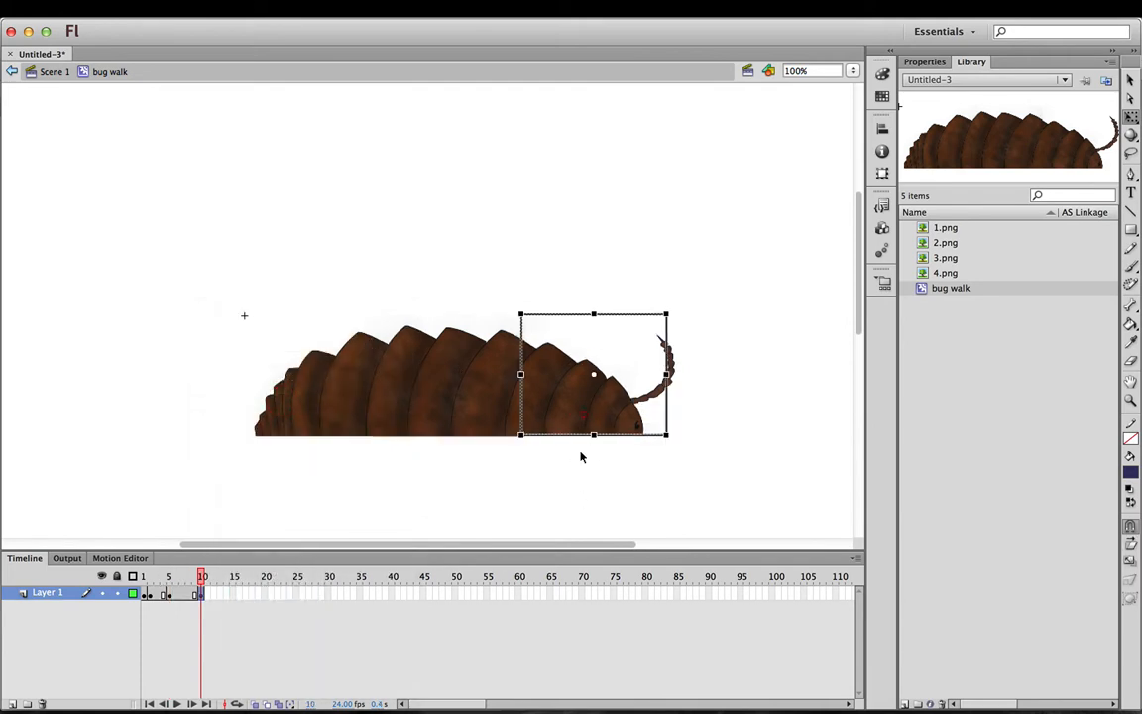
left_click(582, 453)
left_click(536, 424)
key("Down")
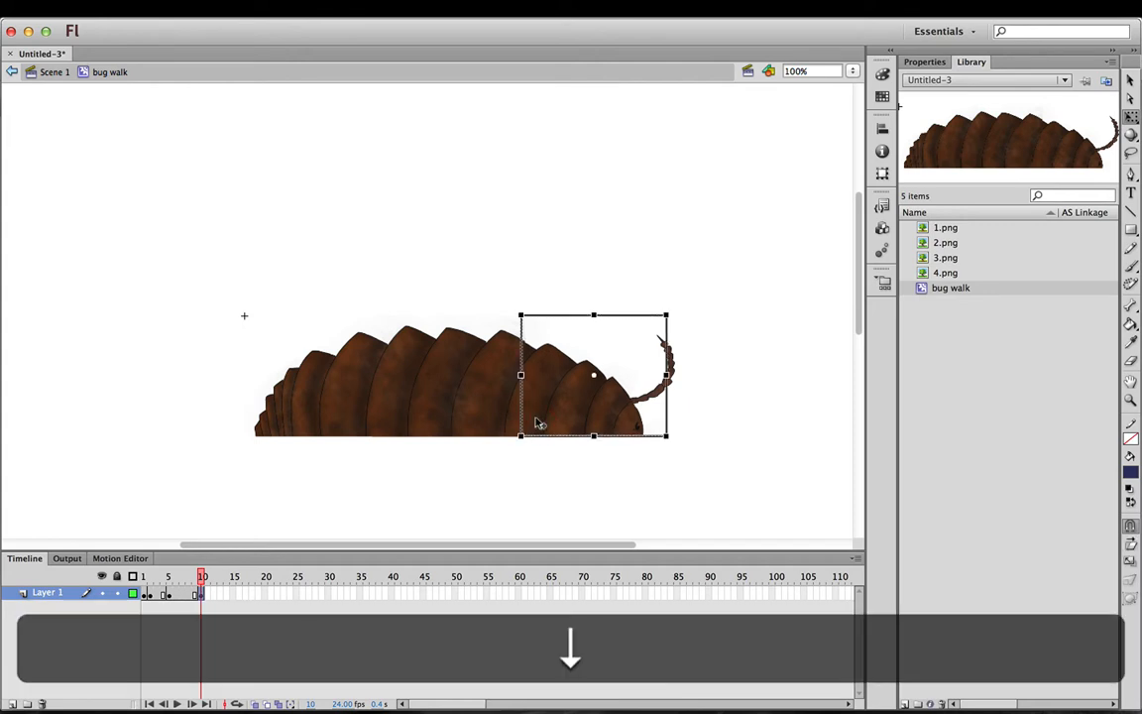
mouse_move(203, 580)
left_mouse_down()
mouse_move(166, 577)
mouse_move(216, 586)
left_mouse_up()
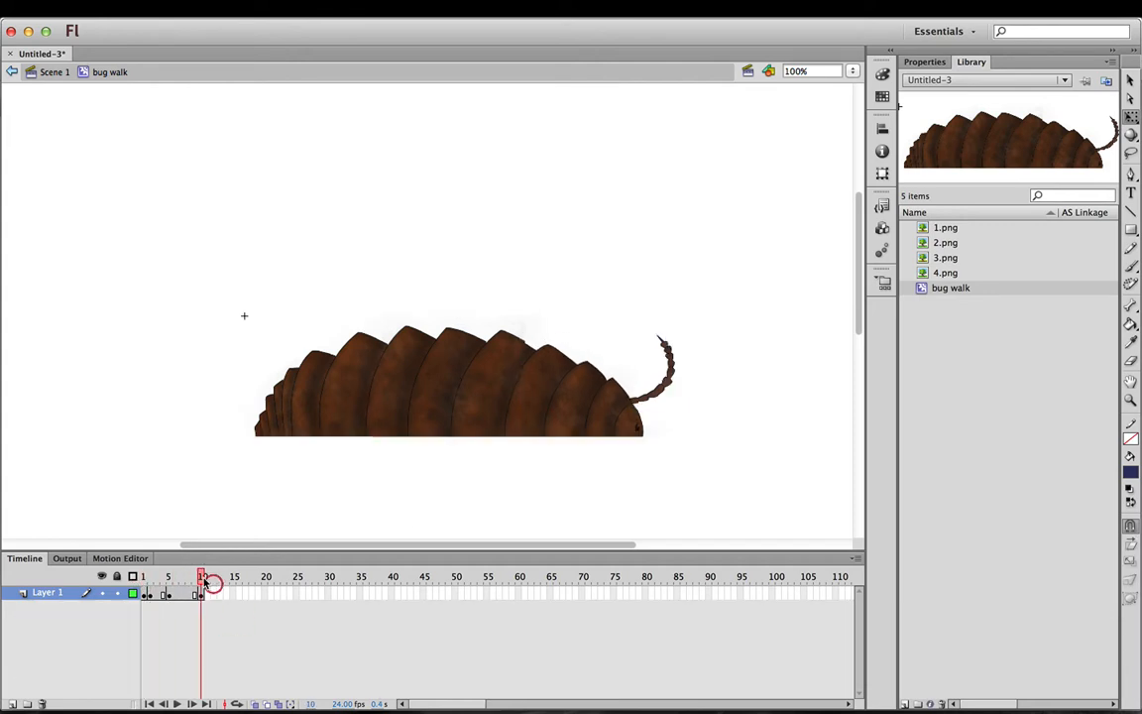
Step: Raise the bug's middle section slightly above the head and tail sections at frame 10
left_click(540, 417)
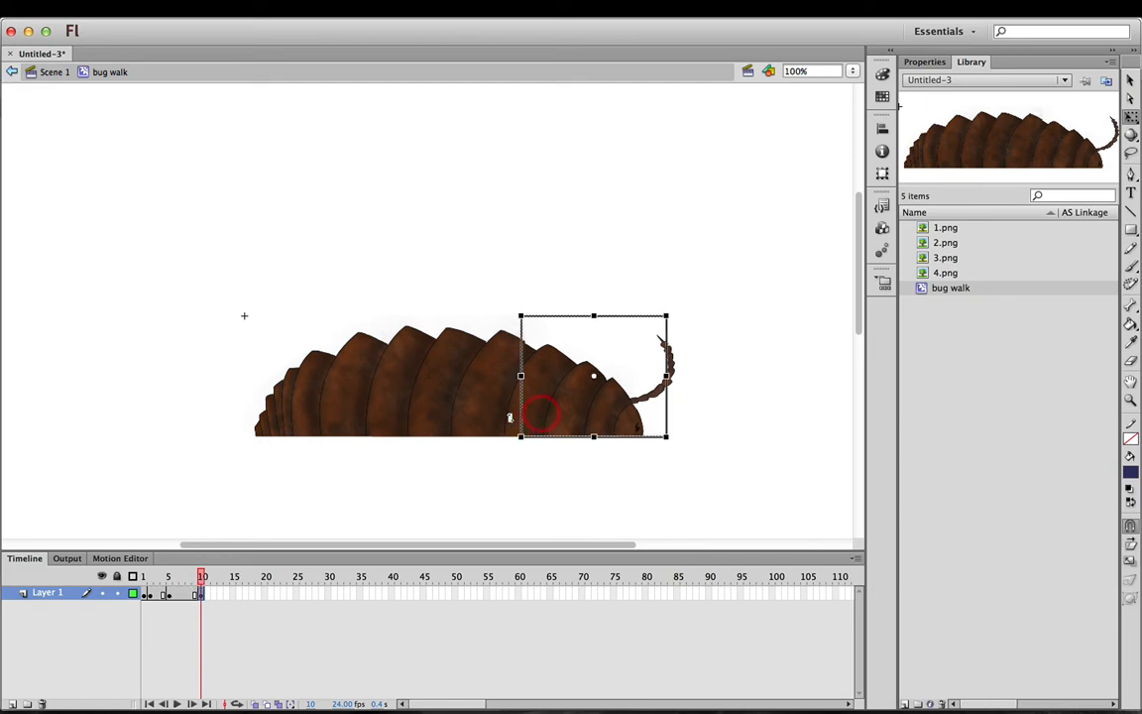
left_click(492, 422)
left_click_drag(496, 420, 481, 402)
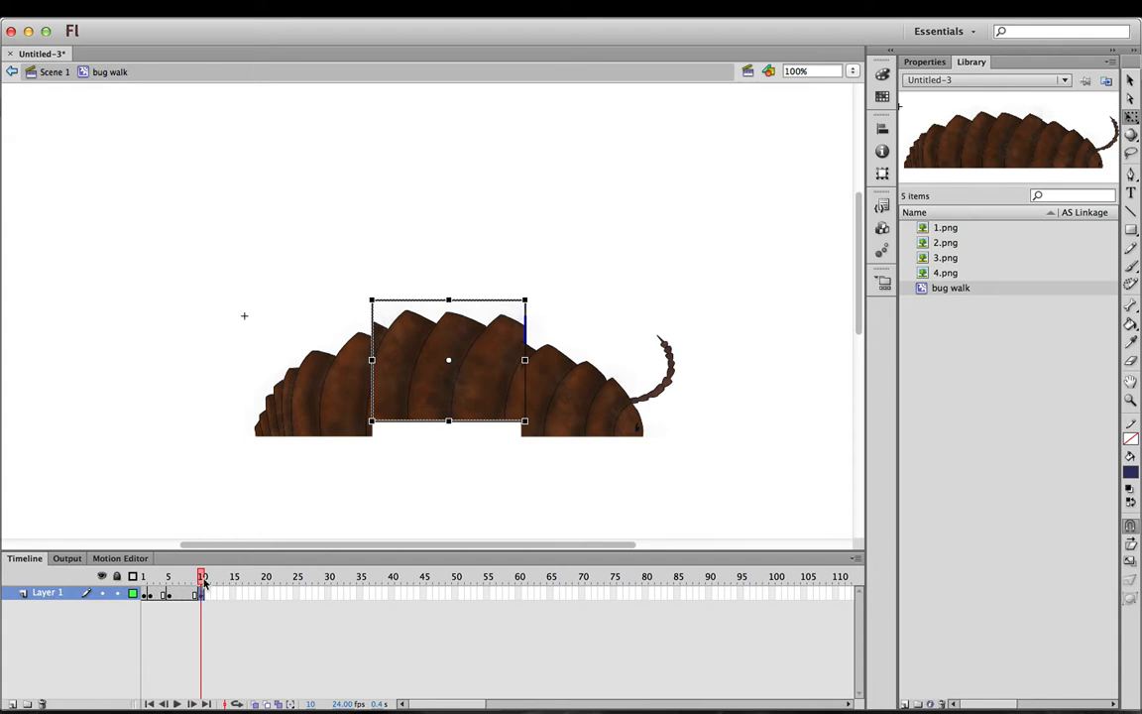
mouse_move(203, 584)
left_mouse_down()
mouse_move(163, 582)
mouse_move(202, 578)
left_mouse_up()
left_click(143, 583)
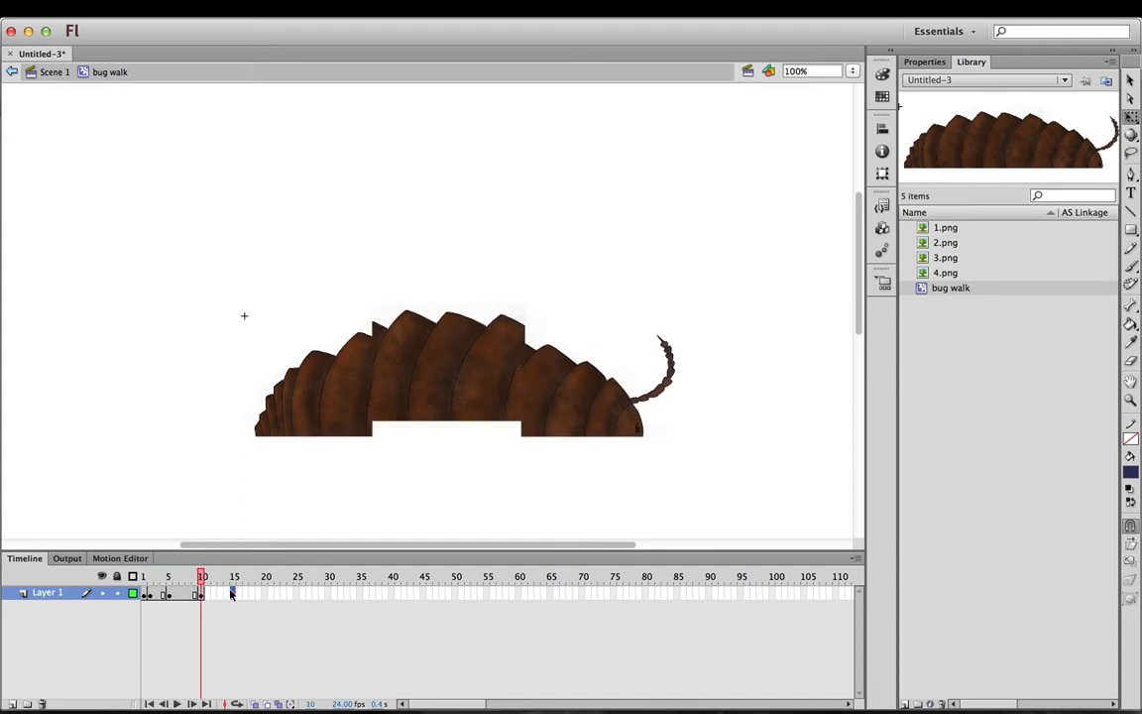
Step: Insert a keyframe at frame 15 and lower the middle section back into line with the other sections
right_click(232, 592)
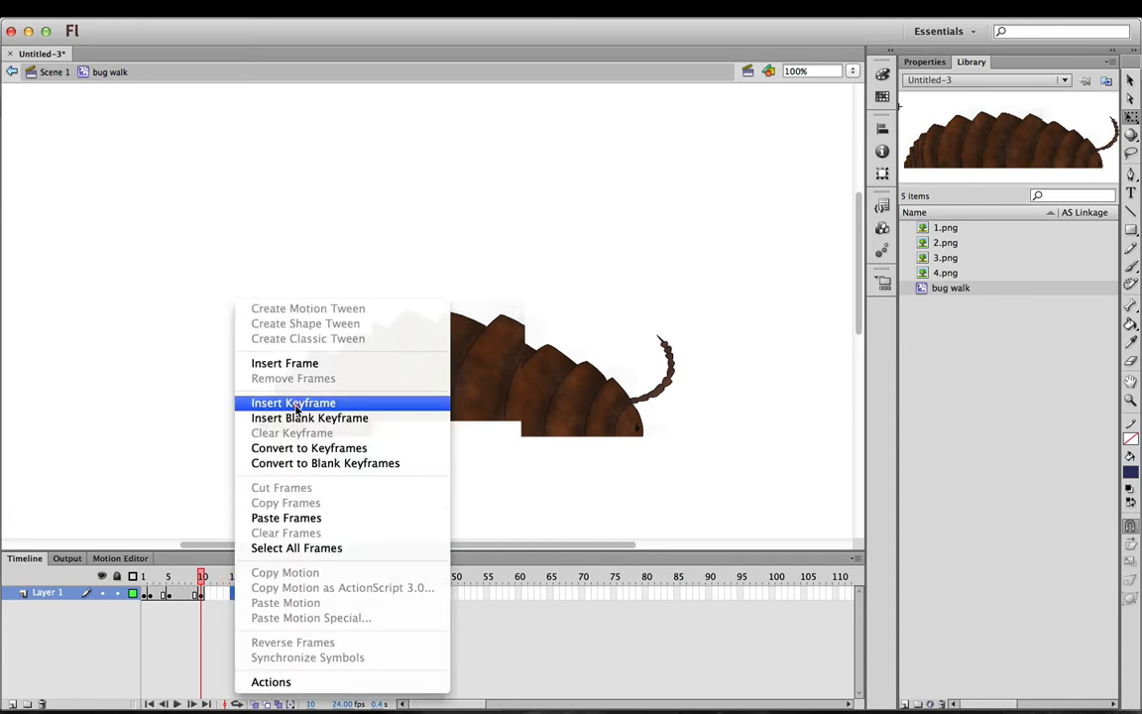
left_click(296, 403)
left_click_drag(452, 415, 503, 416)
left_click(489, 443)
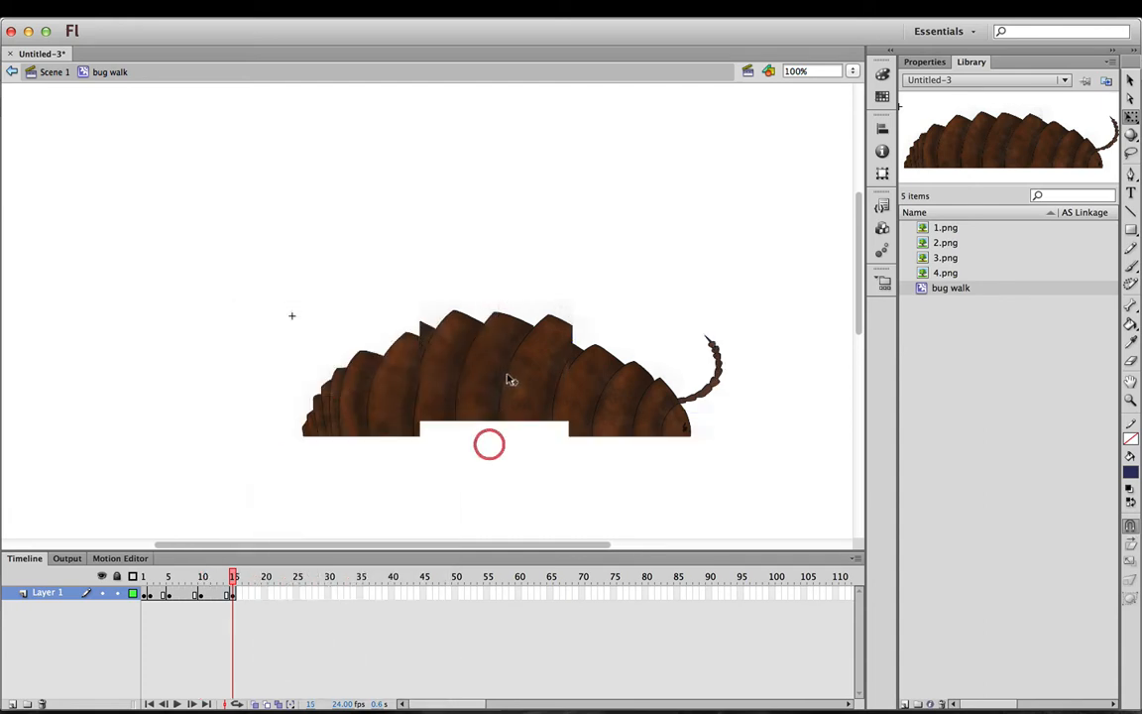
left_click(512, 391)
left_click(512, 396)
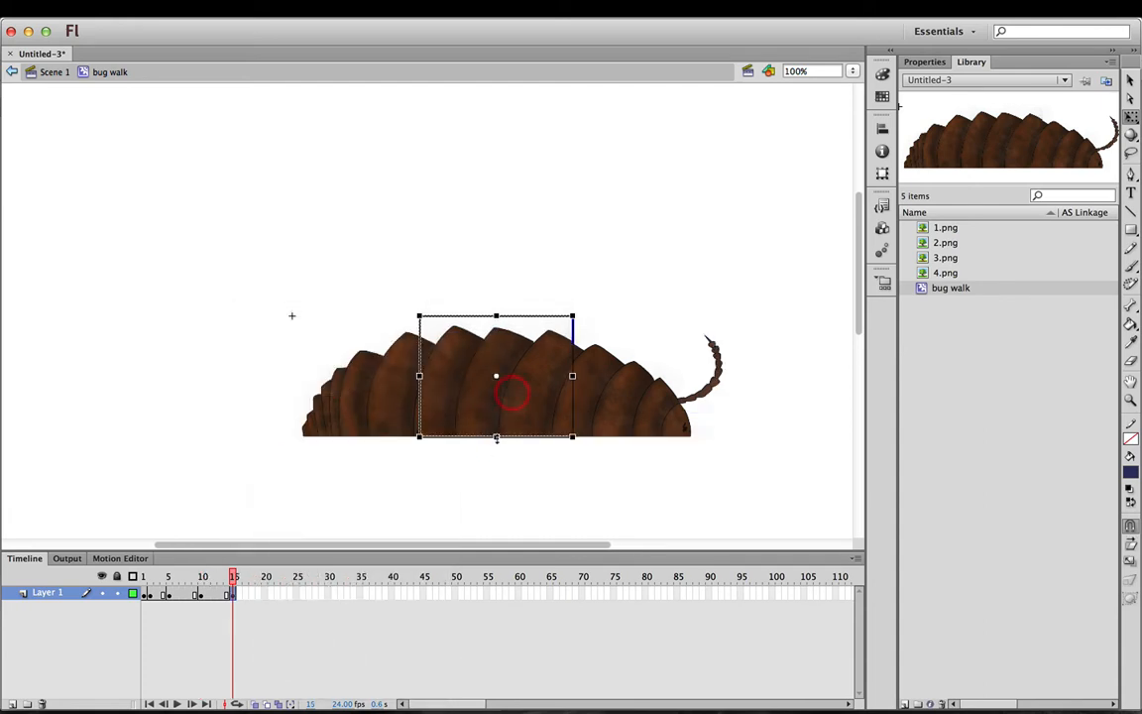
Step: Nudge the bug's tail section up slightly above the middle section at frame 15
left_click(461, 464)
left_click(393, 419)
key("Up")
key("Up")
key("Up")
key("Up")
key("Up")
key("Up")
key("Up")
key("Up")
key("Up")
key("Up")
key("Up")
key("Up")
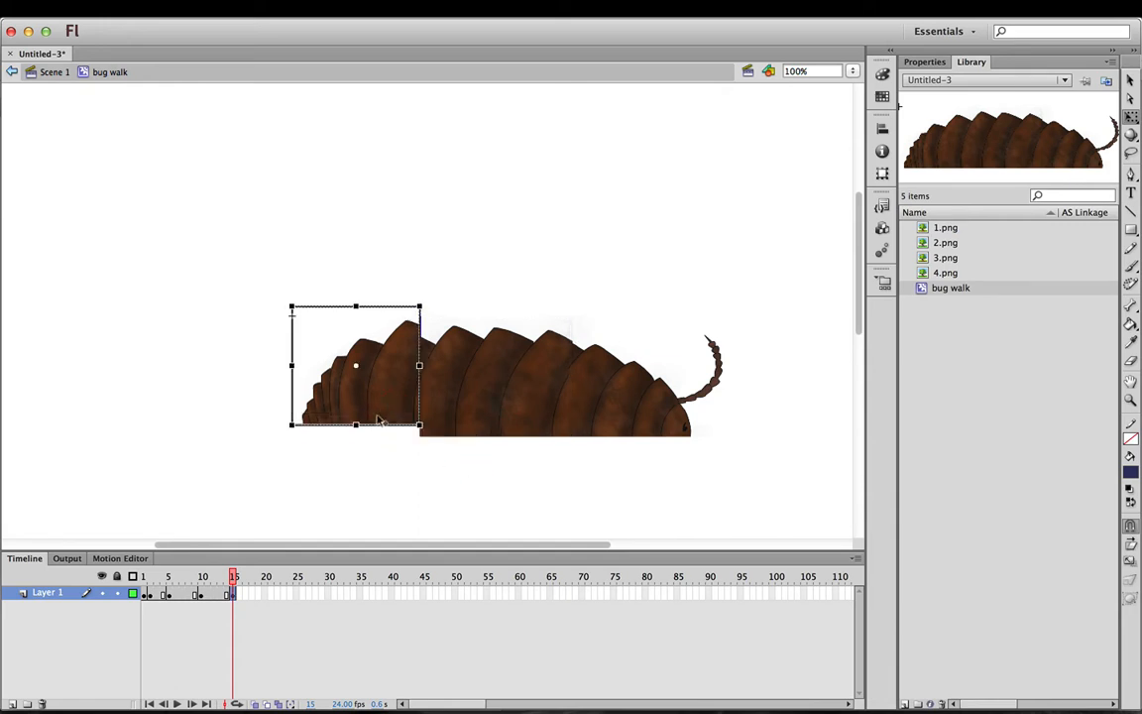
mouse_move(234, 578)
left_mouse_down()
mouse_move(159, 578)
mouse_move(247, 585)
left_mouse_up()
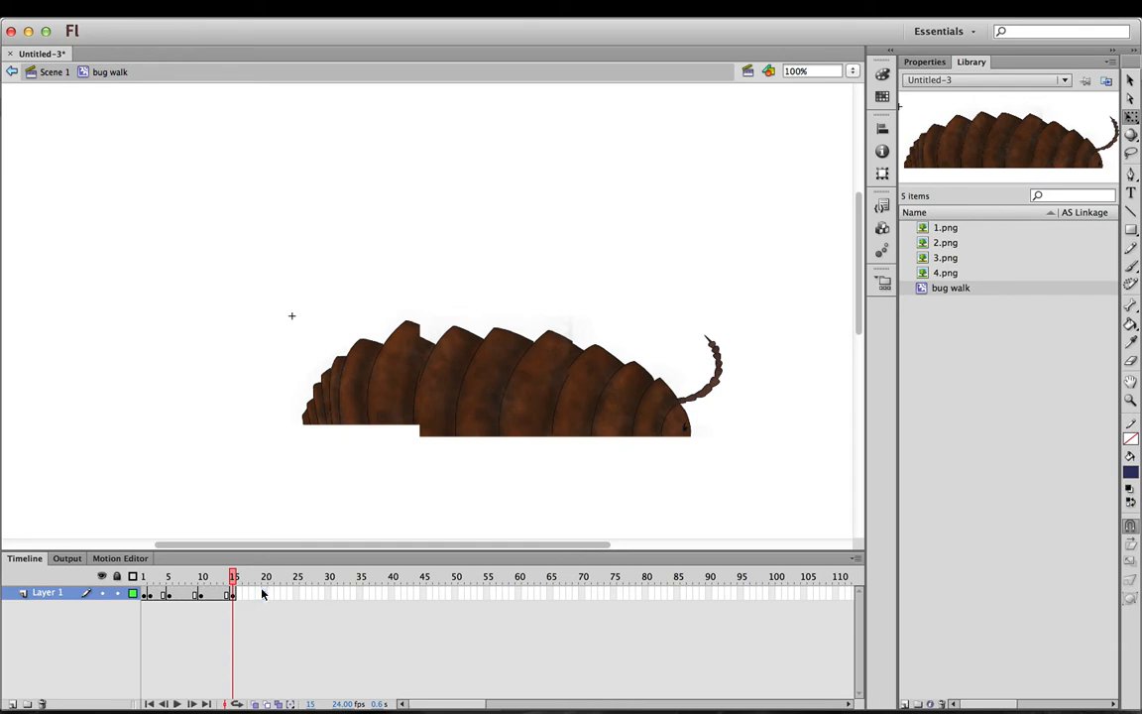
Step: Insert a keyframe at frame 20 and lower the tail section back into line with the middle section
right_click(265, 593)
left_click(318, 401)
left_click(376, 443)
left_click(381, 399)
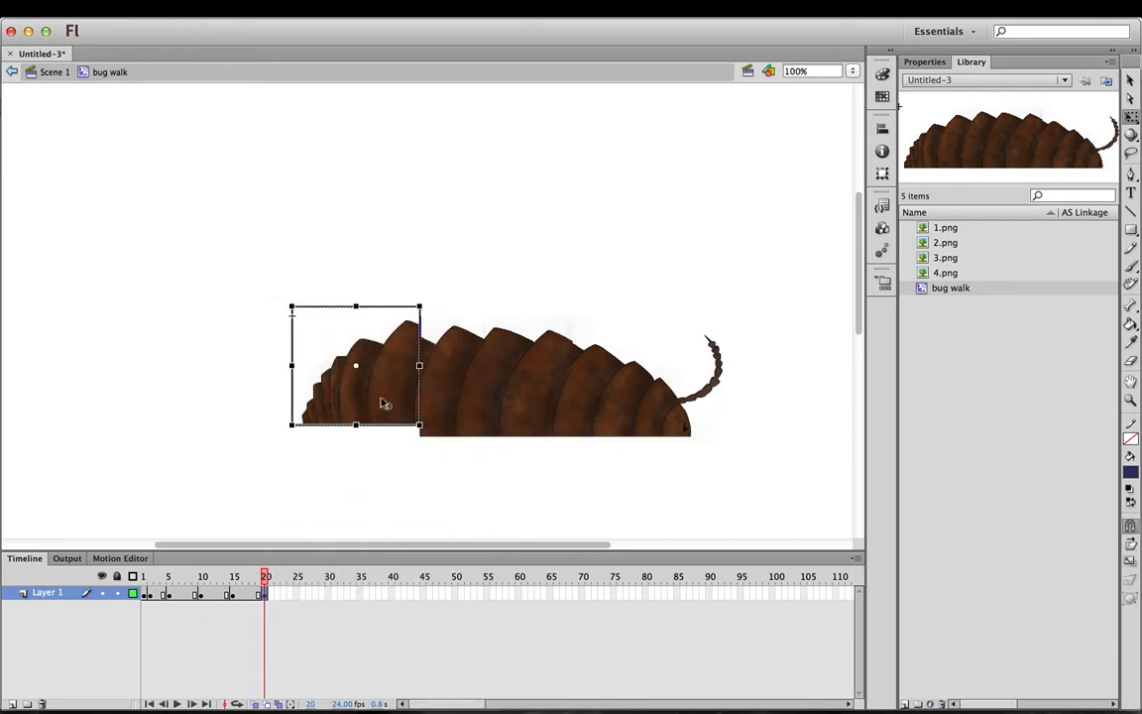
left_click_drag(386, 410, 385, 410)
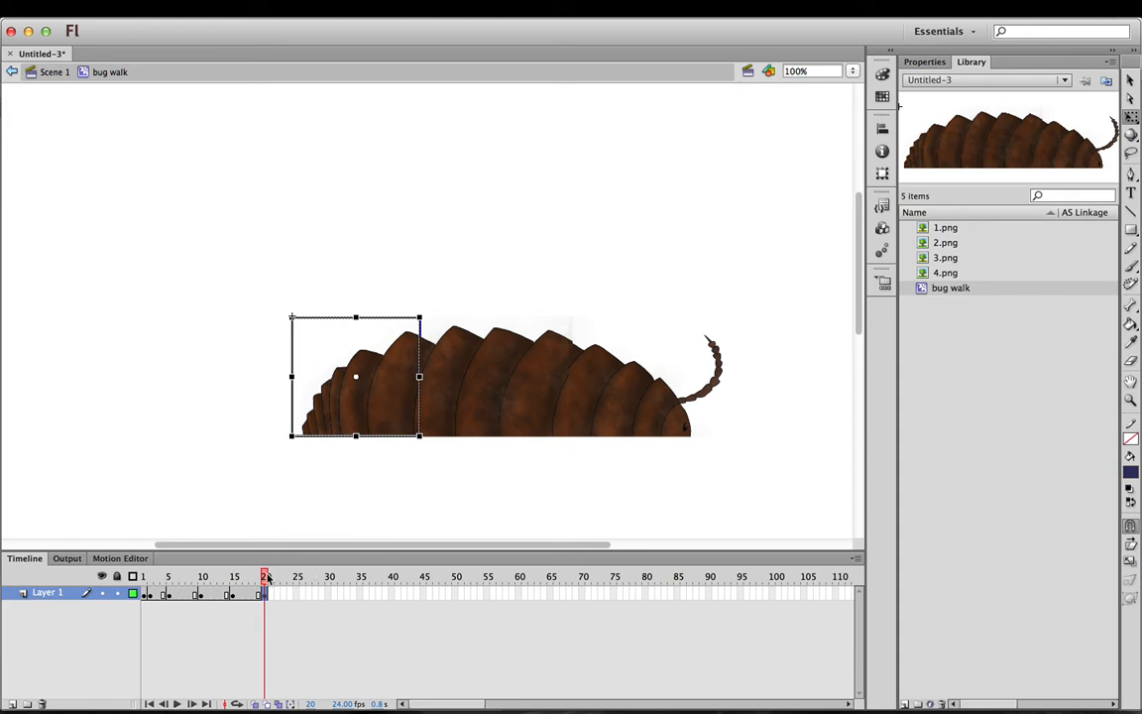
left_click_drag(265, 578, 169, 581)
left_click(717, 369)
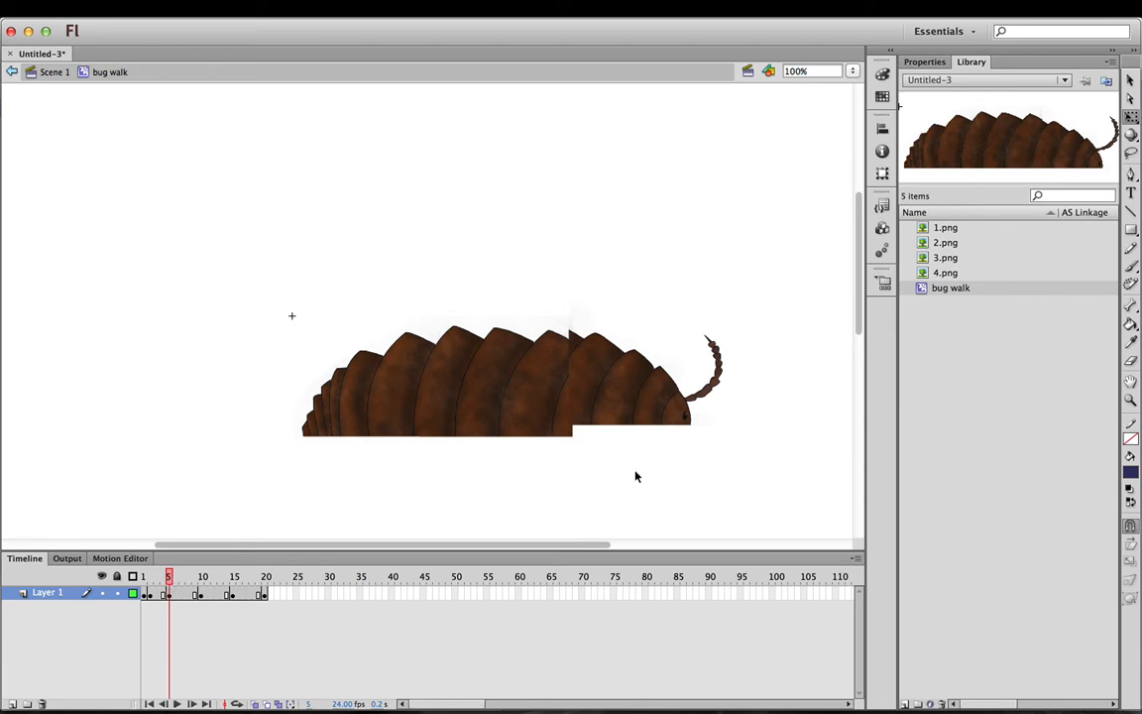
left_click(716, 380)
left_click(743, 380)
left_click(720, 371)
left_click_drag(704, 386, 703, 382)
key("super+z")
key("super+z")
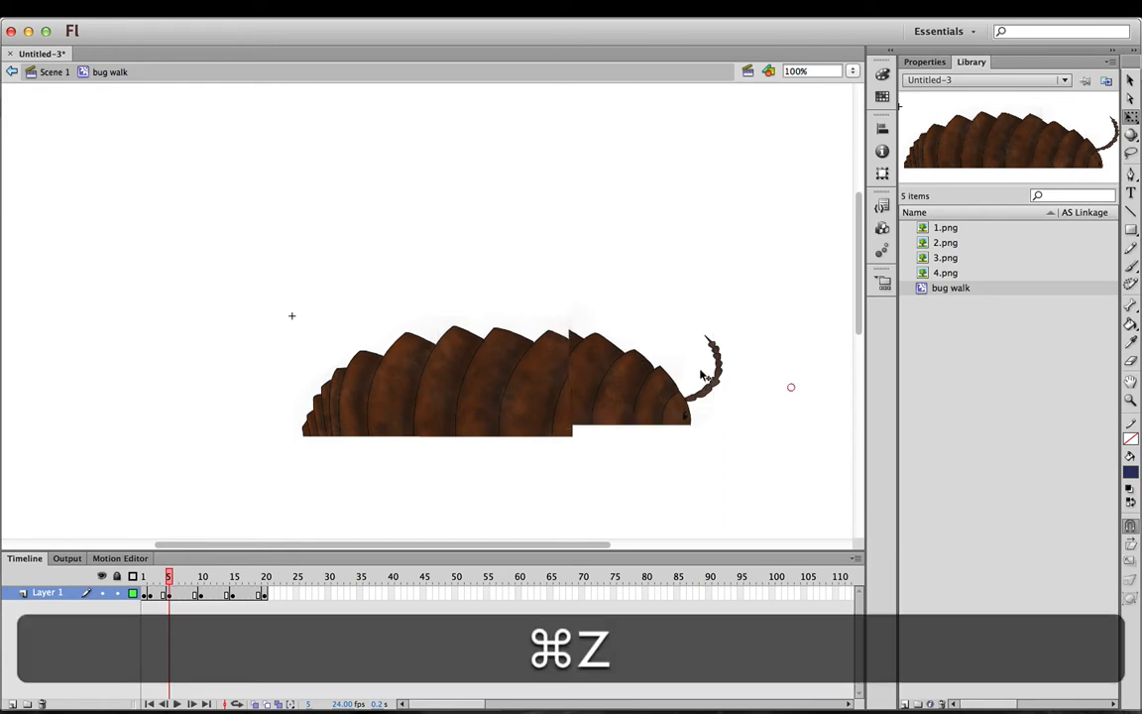
Step: Nudge the antenna up and rotate it slightly counterclockwise at frame 5
left_click(719, 364)
key("Up")
key("Up")
key("Up")
key("Up")
key("Up")
key("Up")
key("Up")
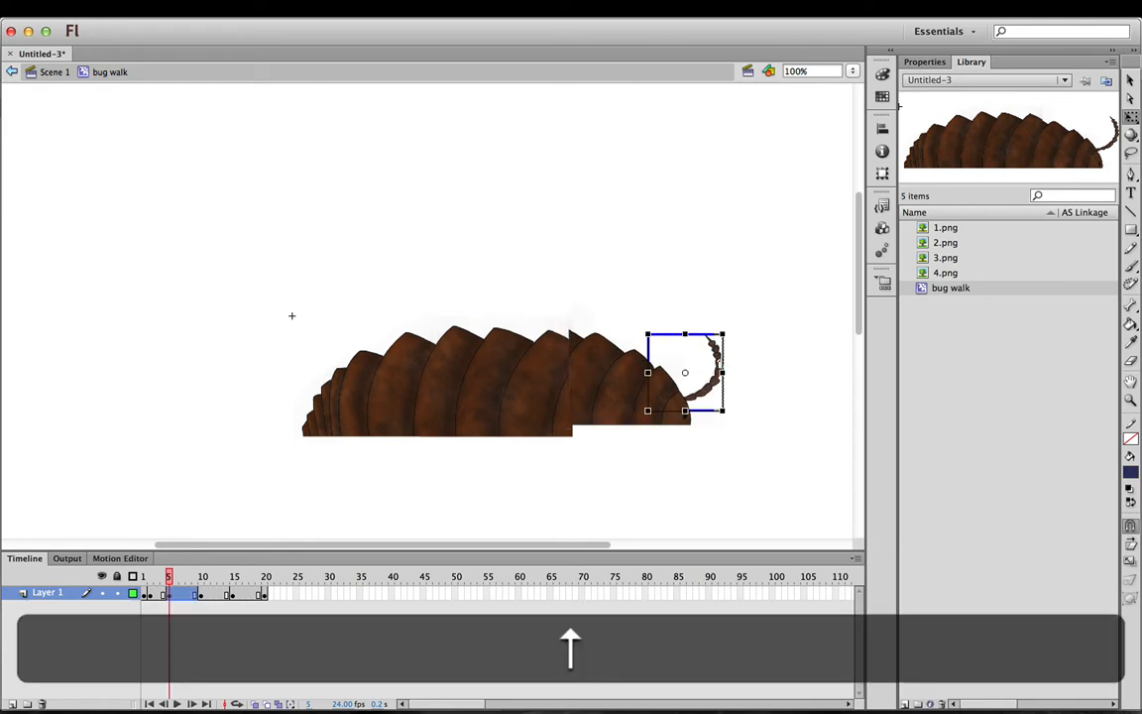
left_click_drag(728, 412, 730, 397)
left_click(740, 421)
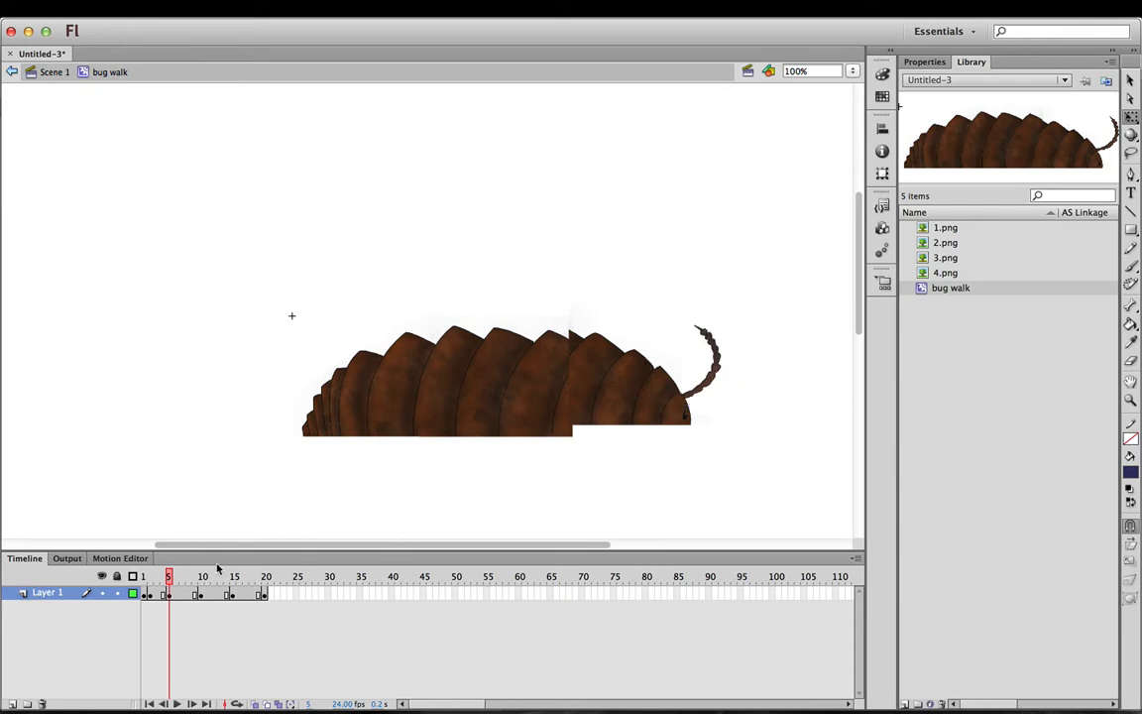
Step: Rotate the antenna clockwise by about 30 degrees at frame 10
left_click_drag(171, 580, 202, 579)
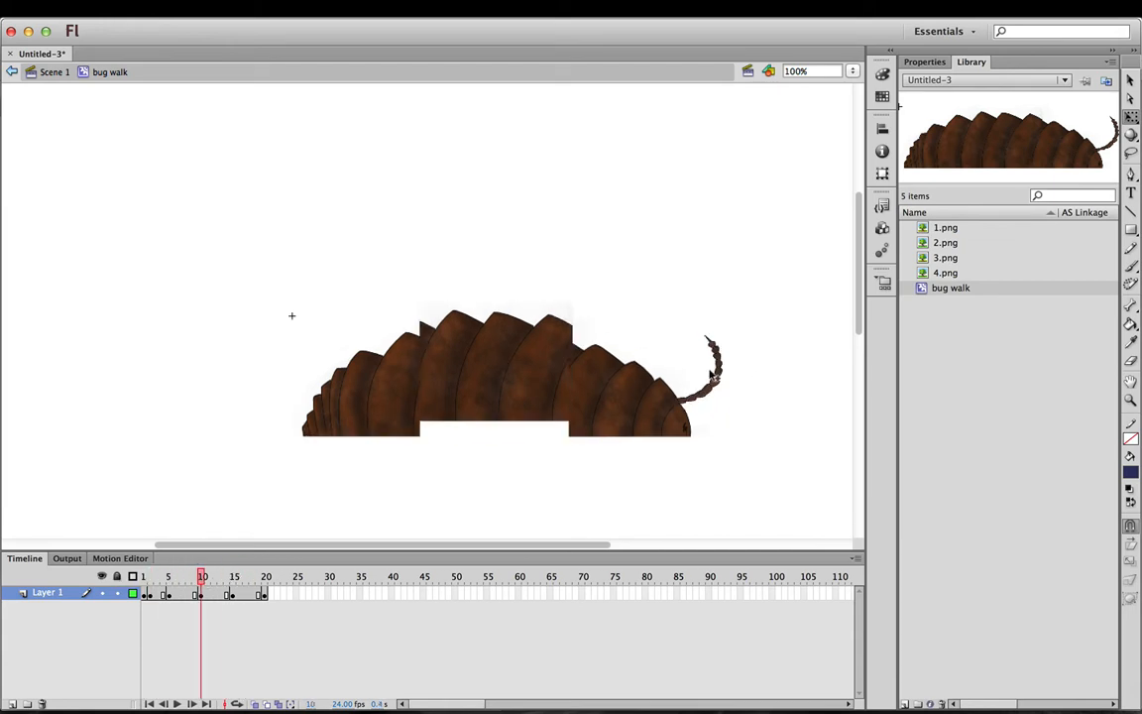
left_click(713, 375)
left_click(751, 363)
left_click(720, 362)
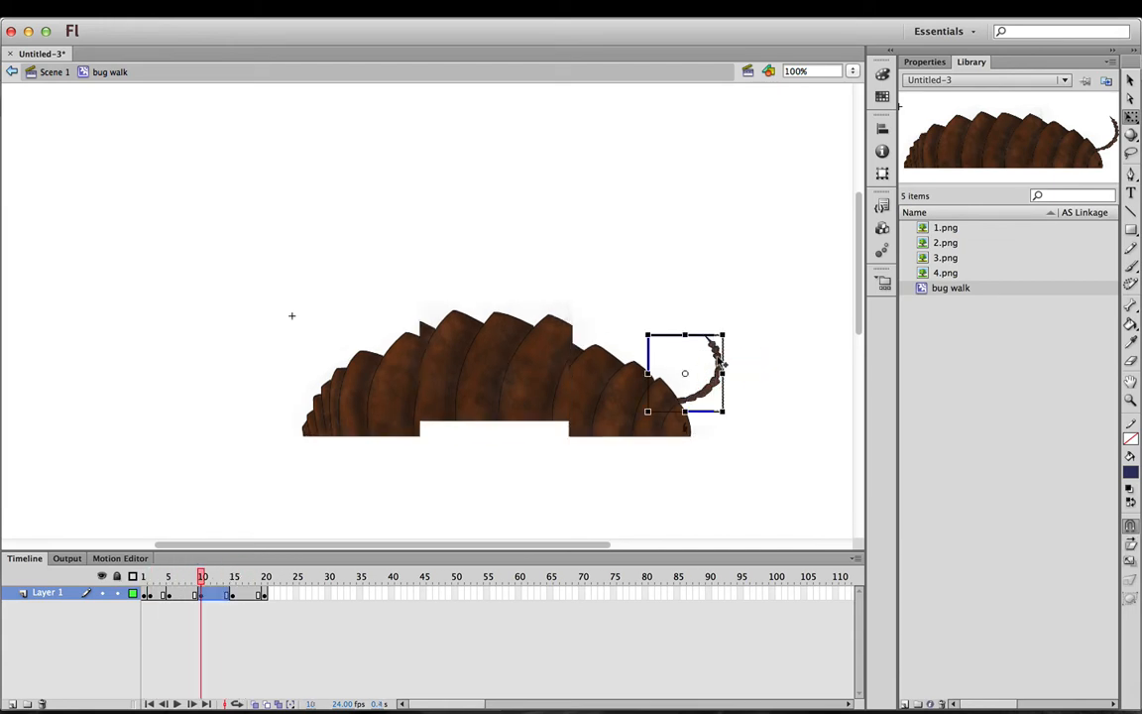
left_click_drag(726, 420, 709, 440)
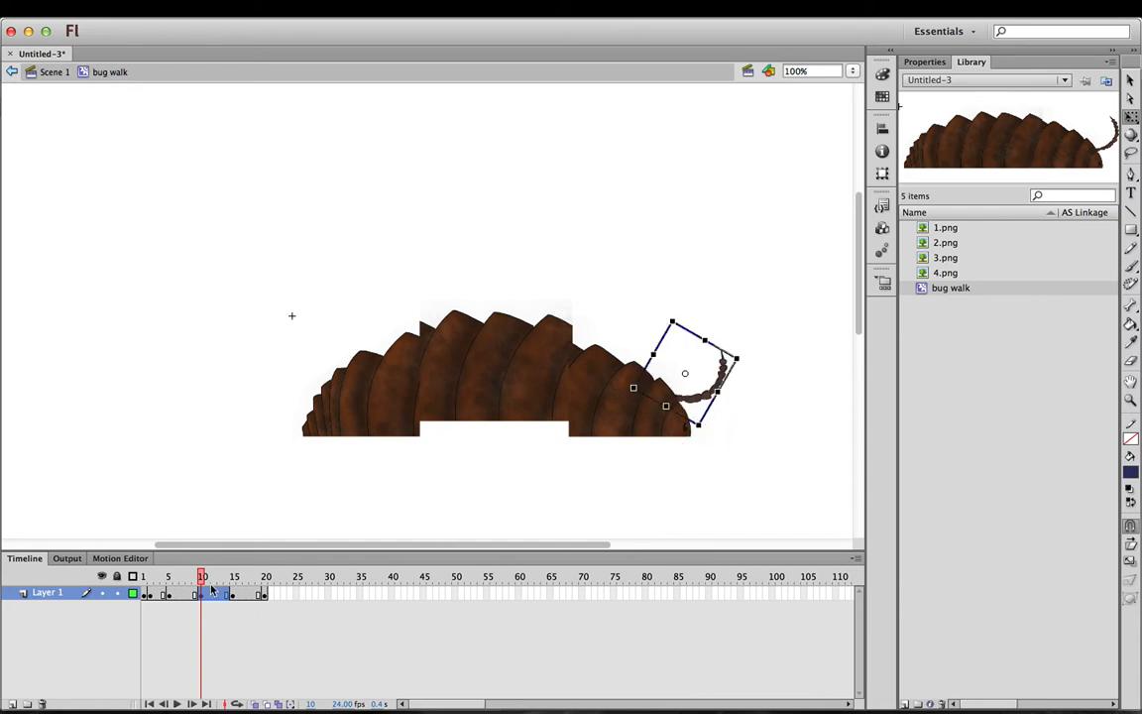
left_click_drag(201, 578, 260, 589)
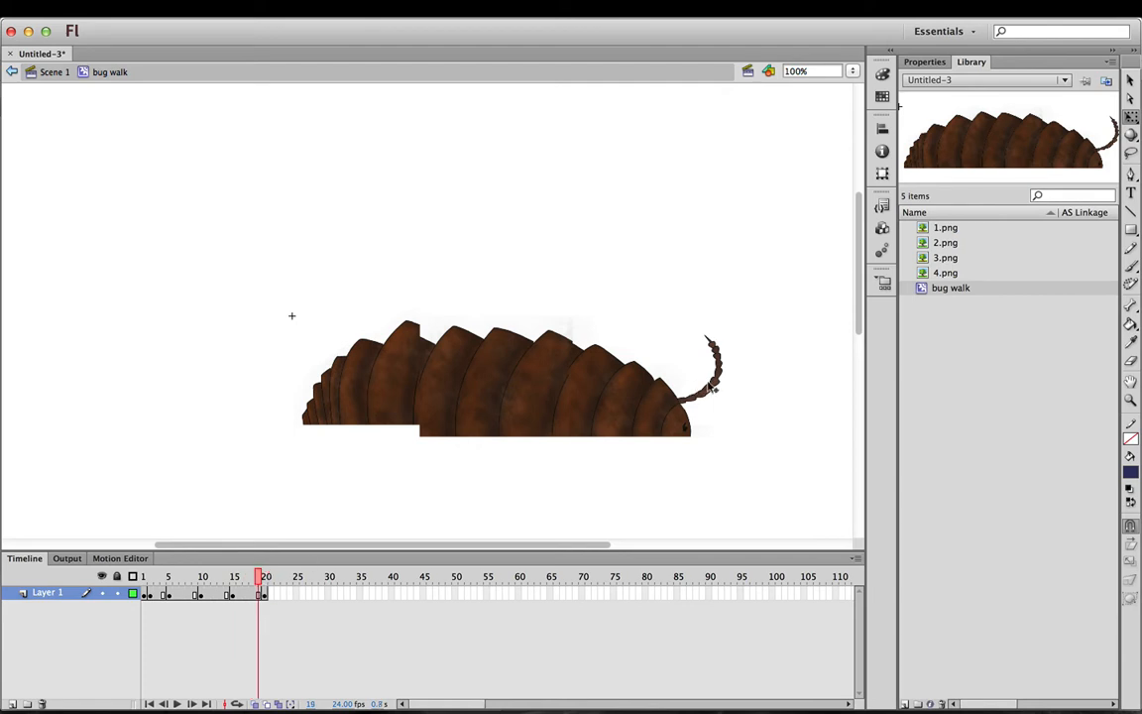
Step: Rotate the antenna counterclockwise by about 30 degrees in the frame 15 keyframe's pose
left_click(654, 391)
left_click(719, 358)
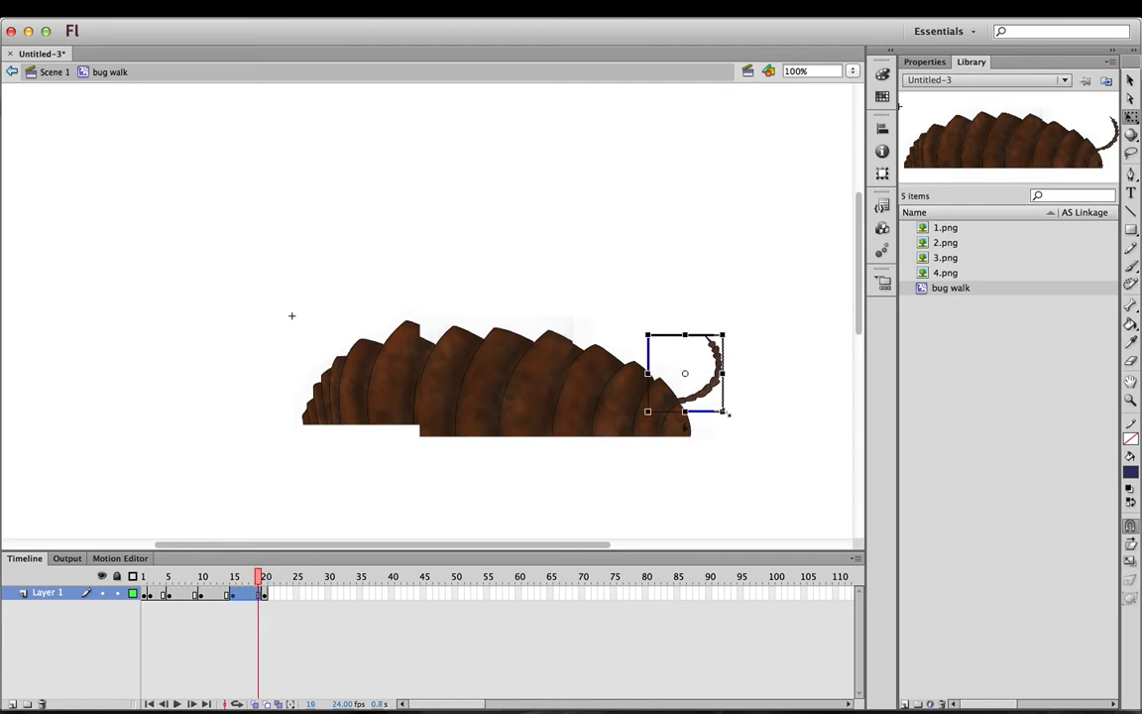
left_click_drag(734, 412, 733, 389)
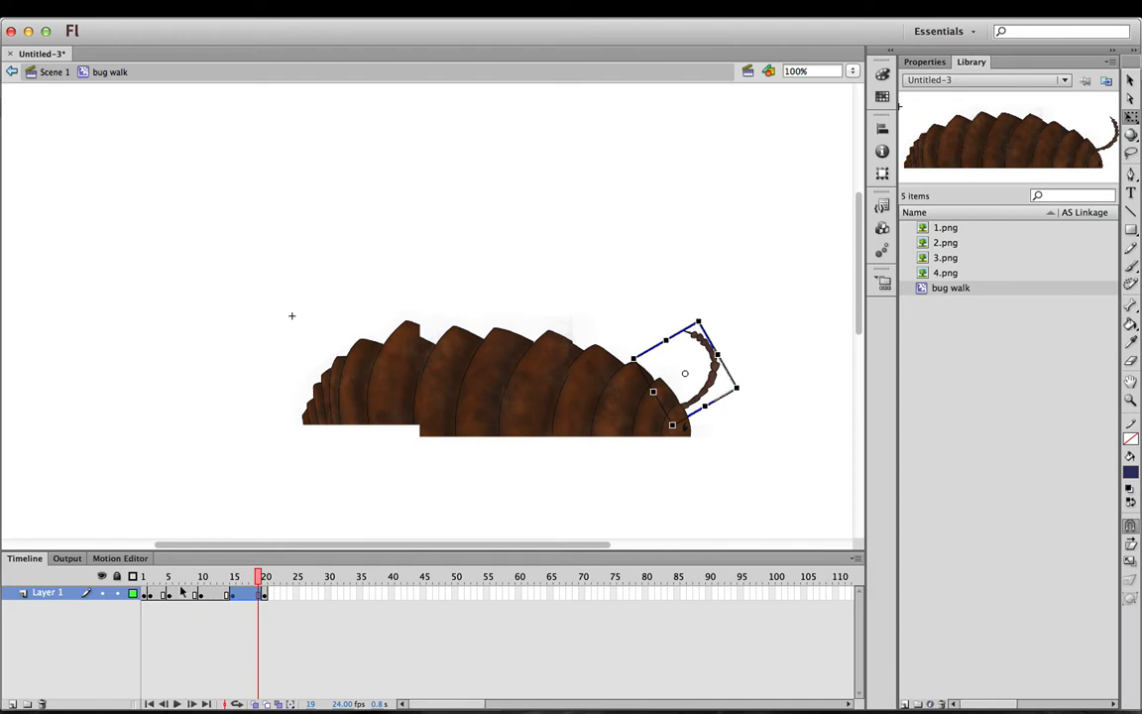
Step: Deselect the antenna and play the bug walk animation from frame 1
left_click_drag(257, 578, 143, 582)
left_click(345, 450)
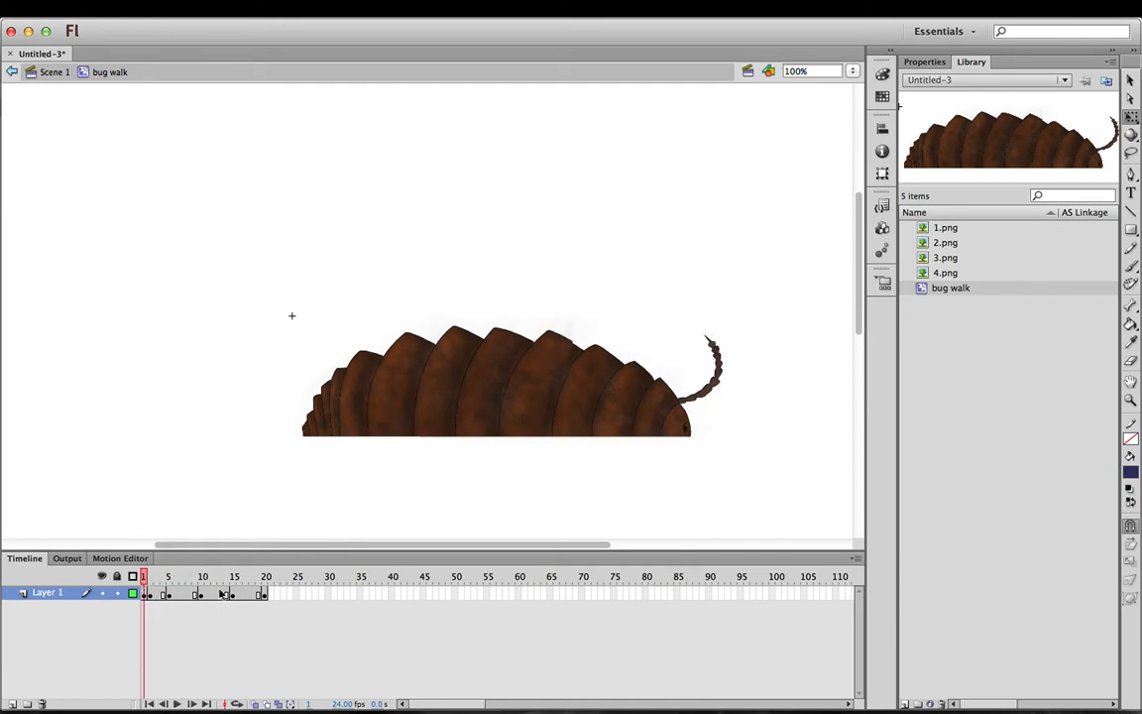
mouse_move(144, 583)
left_mouse_down()
mouse_move(265, 588)
mouse_move(145, 587)
mouse_move(261, 589)
mouse_move(161, 581)
left_mouse_up()
left_click(145, 575)
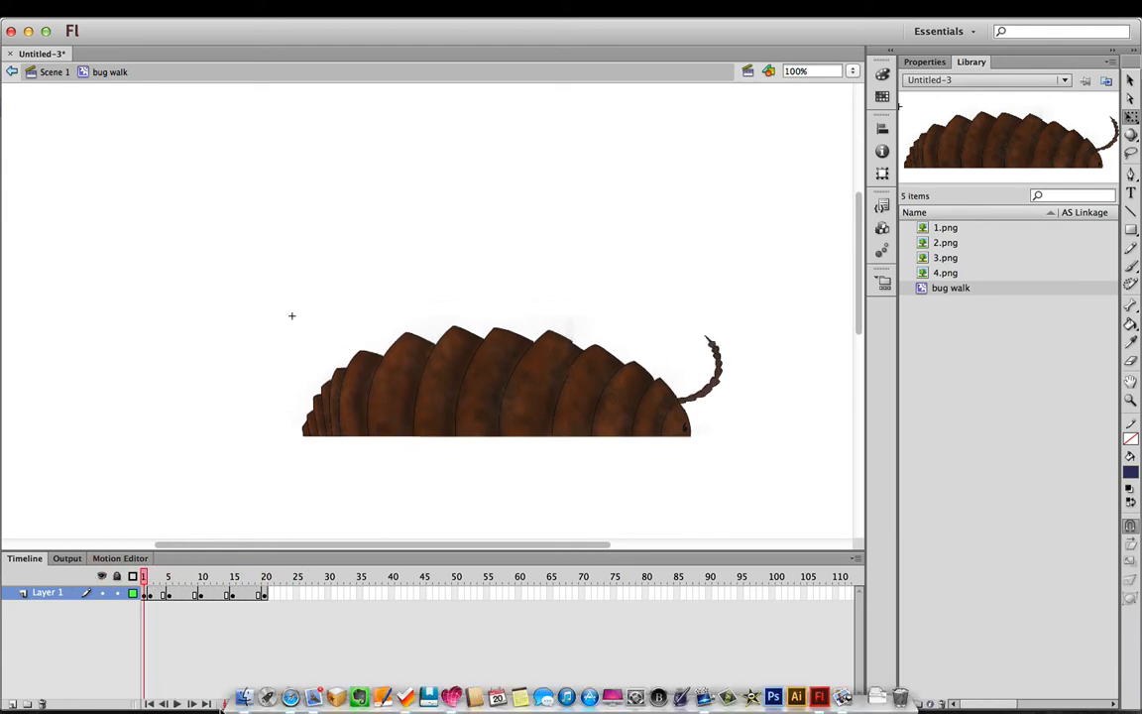
left_click(176, 703)
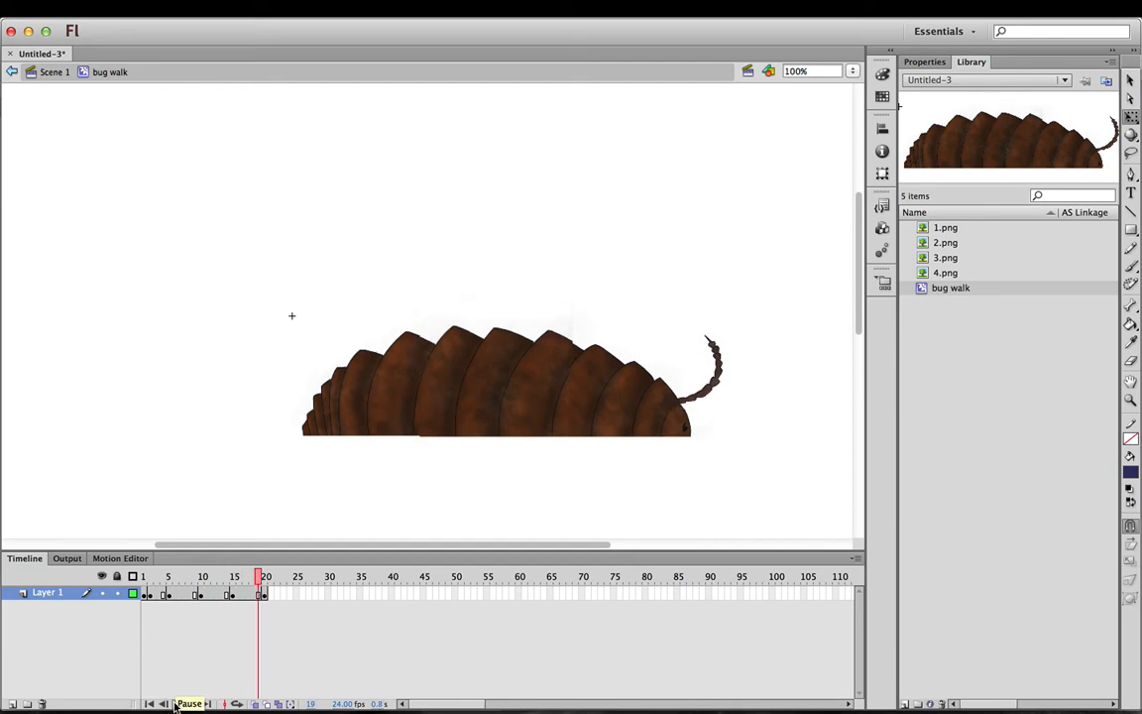
Step: Enable looped playback over frames 1 to 20, play the walk cycle, and stop it at frame 13
left_click(236, 704)
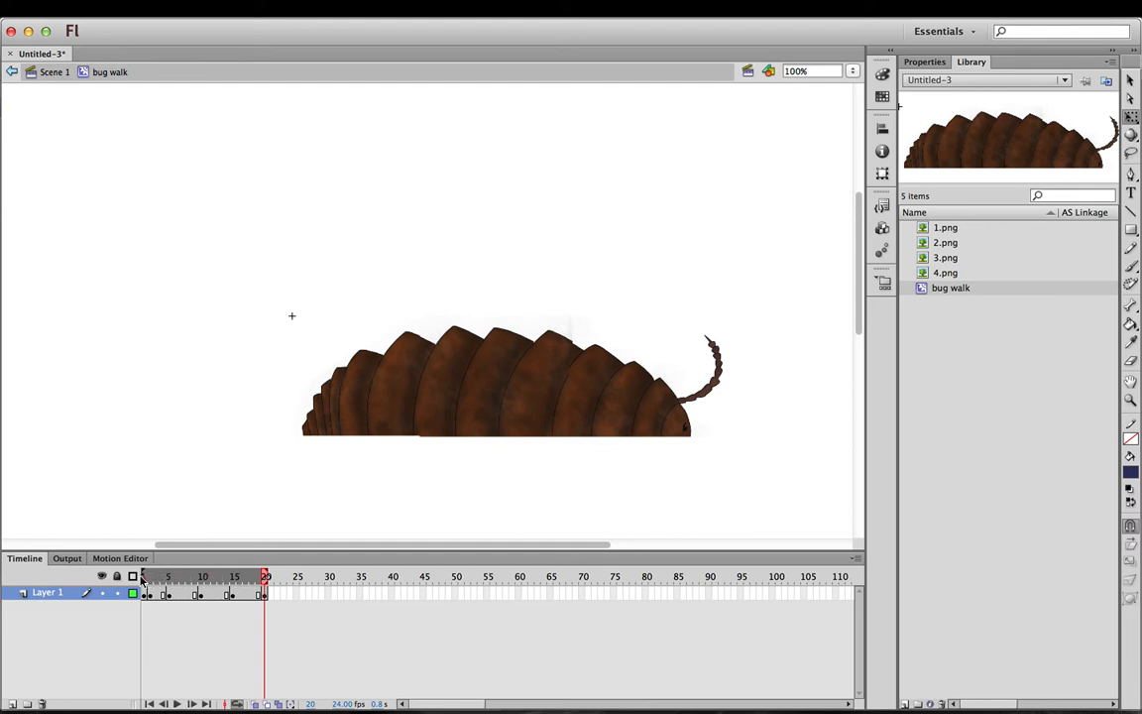
left_click(176, 704)
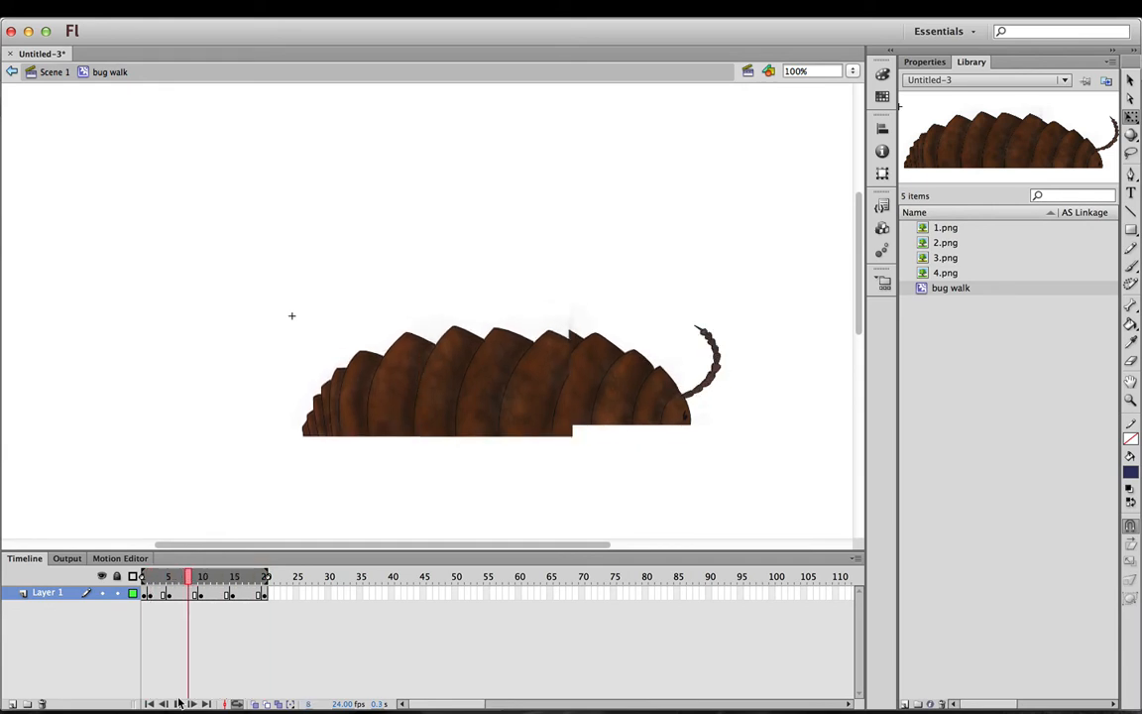
left_click(222, 580)
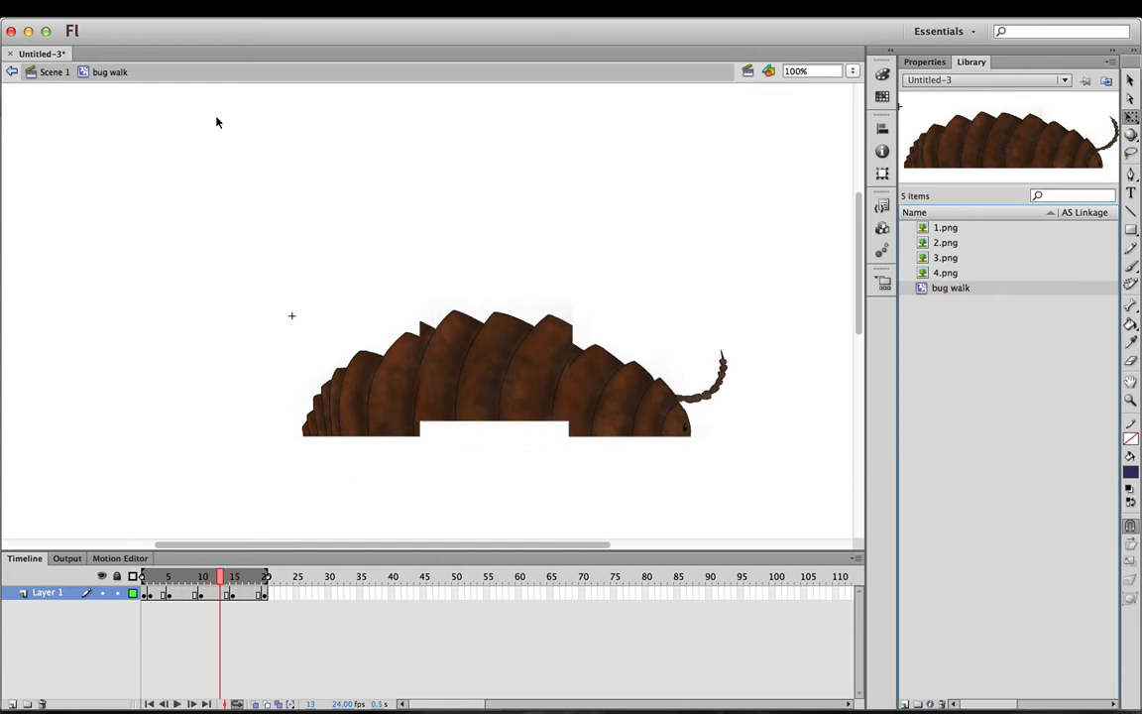
Step: Return to Scene 1, place the bug walk clip on the stage, and preview it with Test Movie
left_click(54, 72)
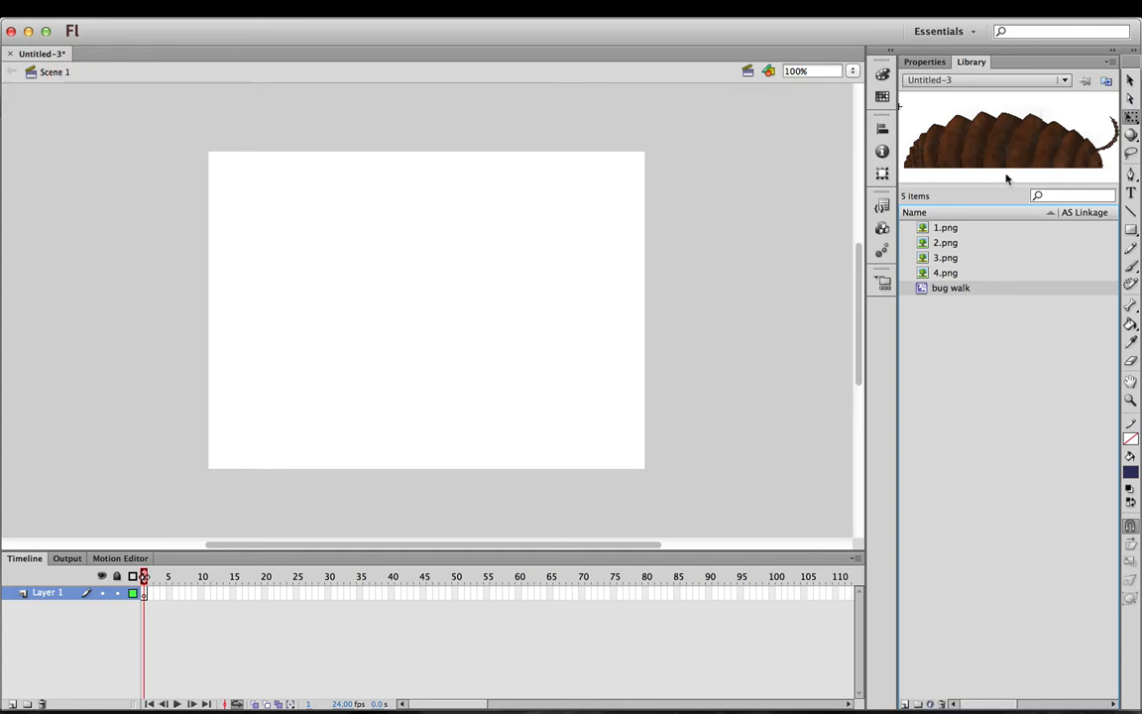
left_click_drag(204, 348, 306, 356)
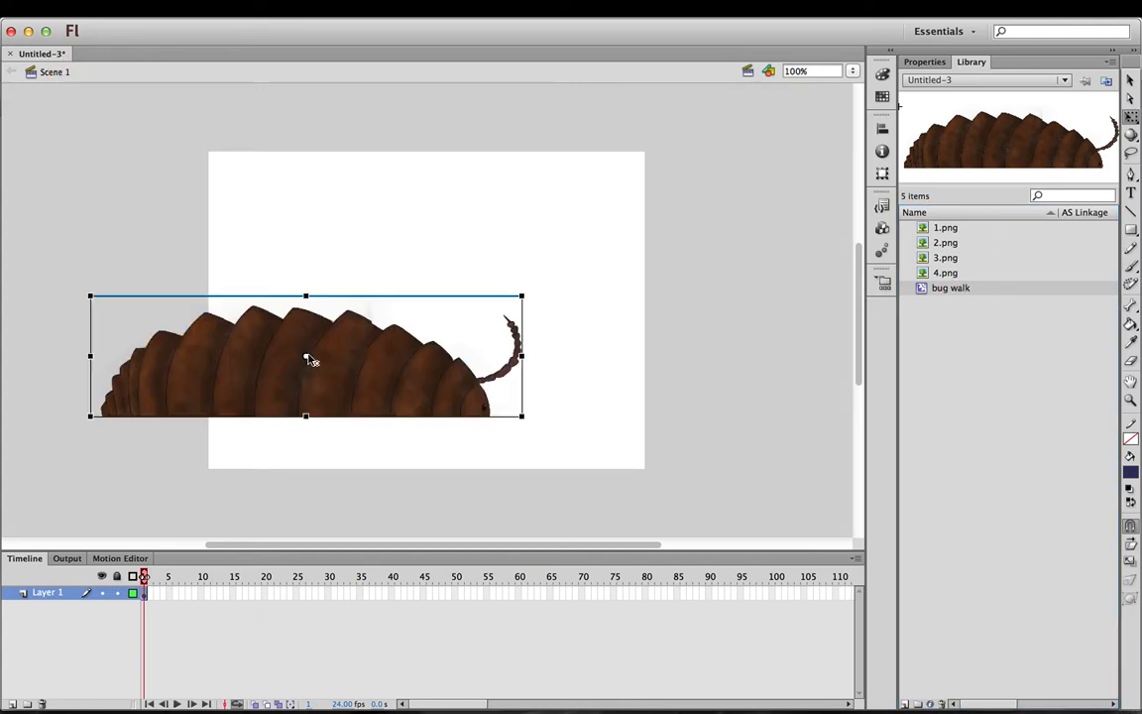
left_click(177, 704)
key("super+Return")
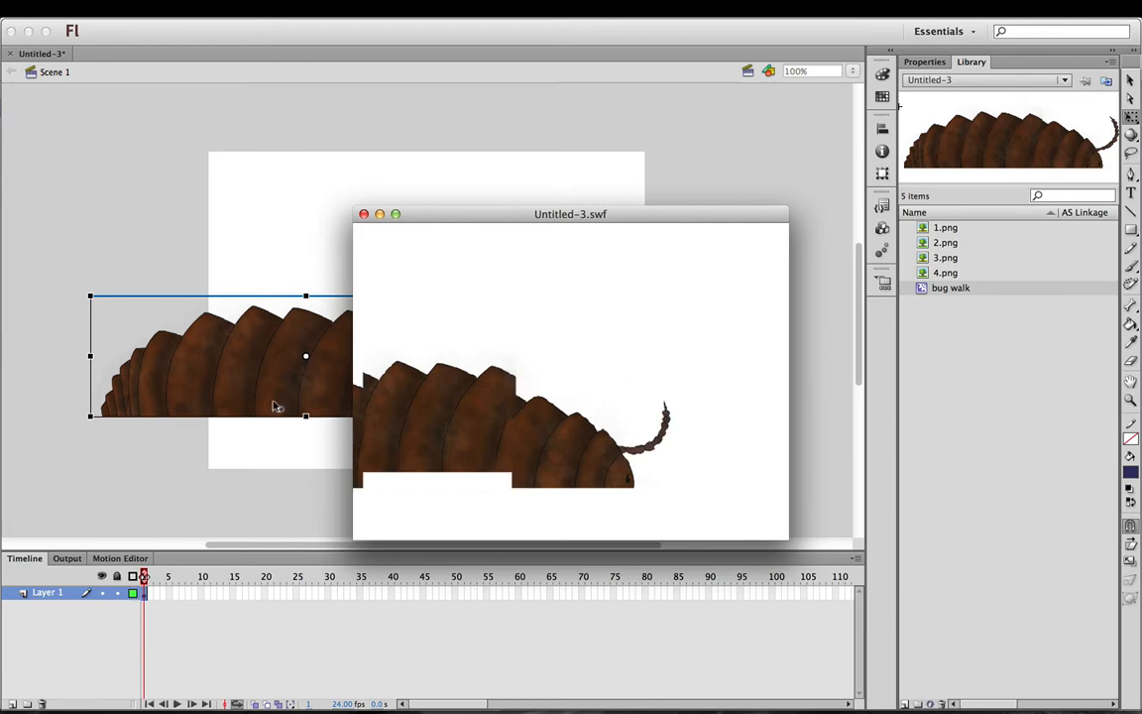
left_click(364, 214)
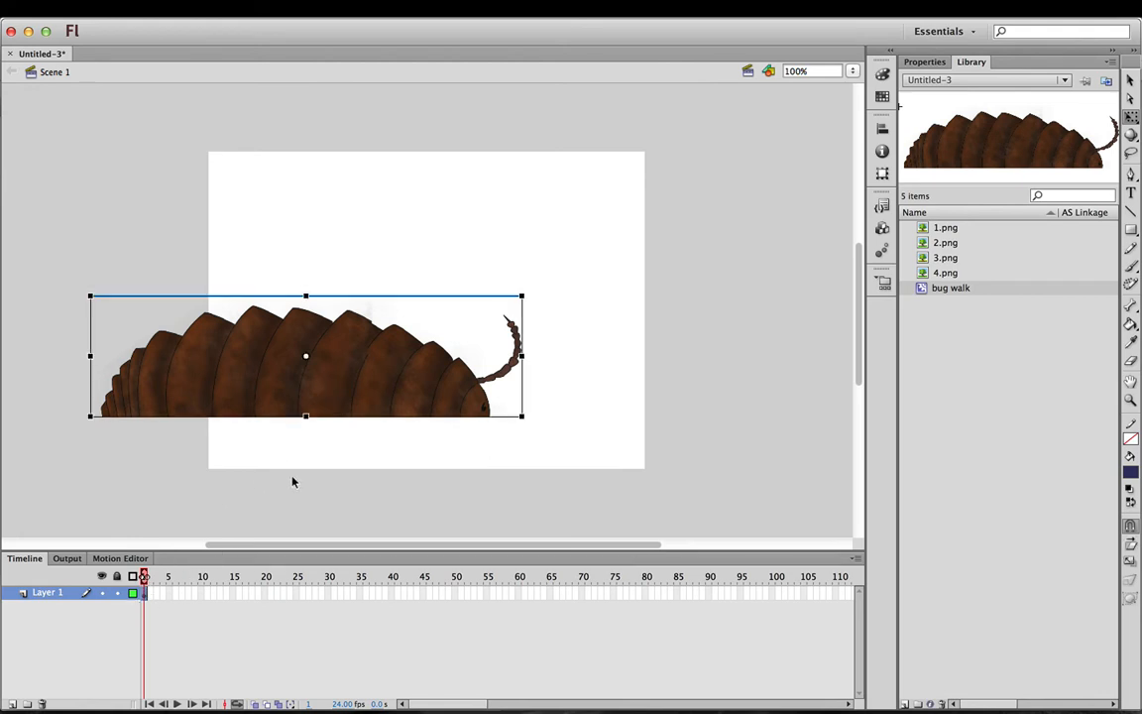
Step: Scale the bug proportionally to about half its size and place it just outside the stage's lower-left corner
left_click_drag(380, 372, 429, 394)
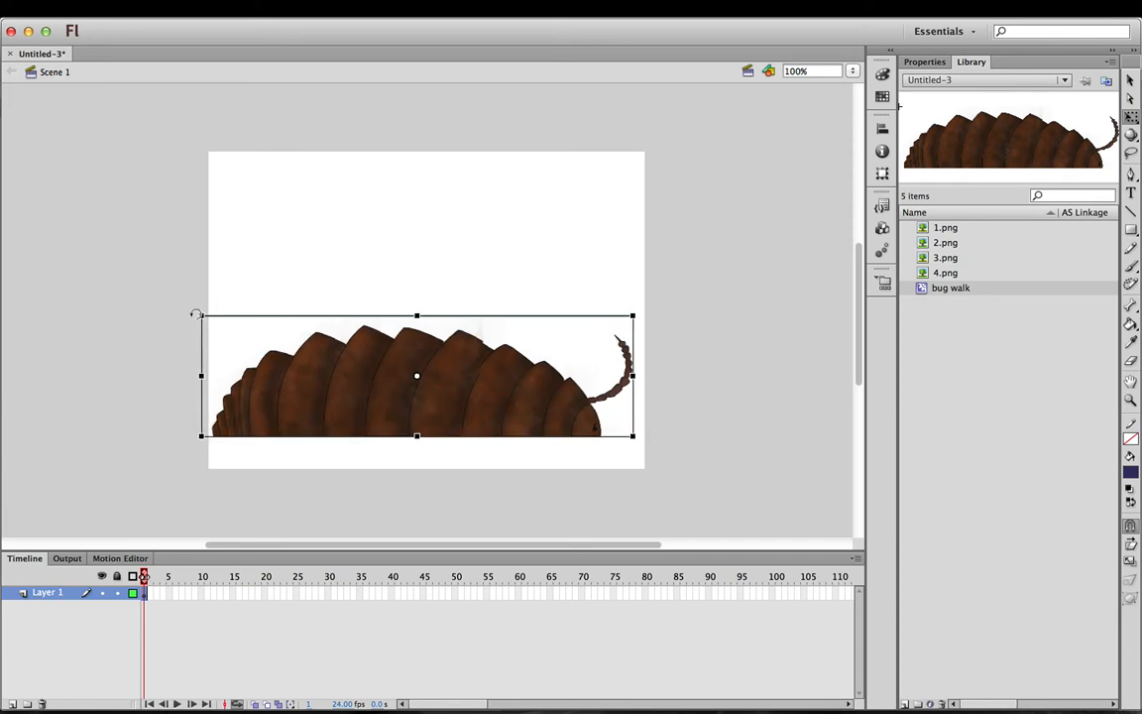
left_click_drag(197, 312, 276, 349)
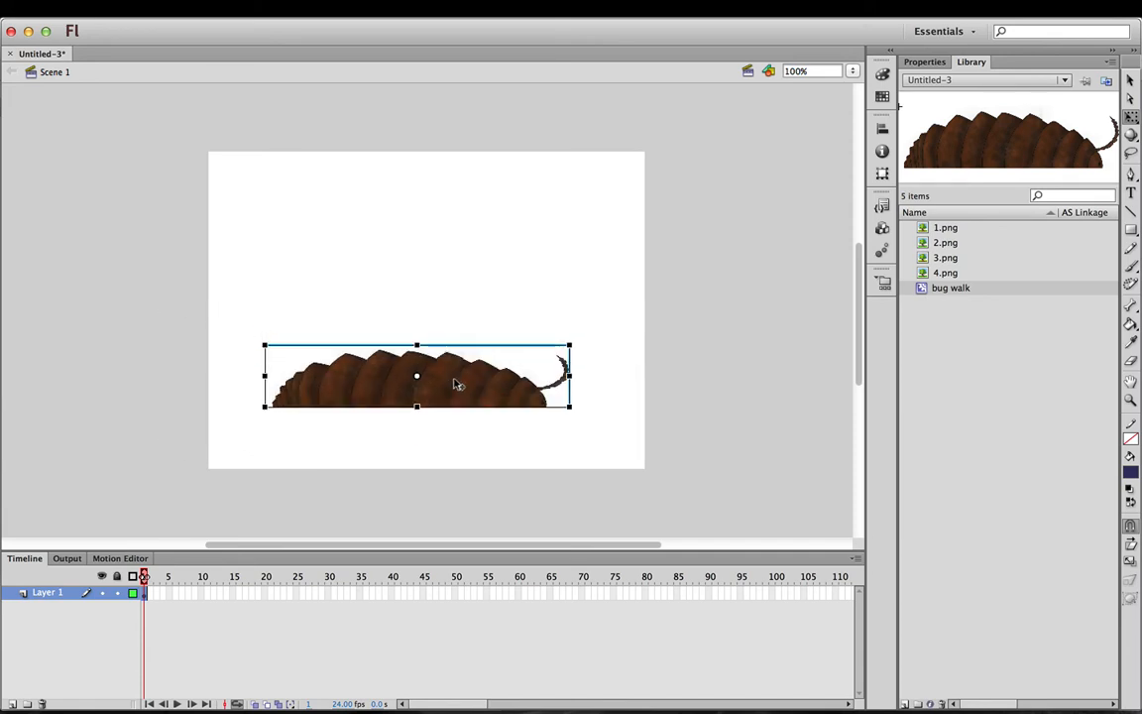
key("super+z")
key("shift")
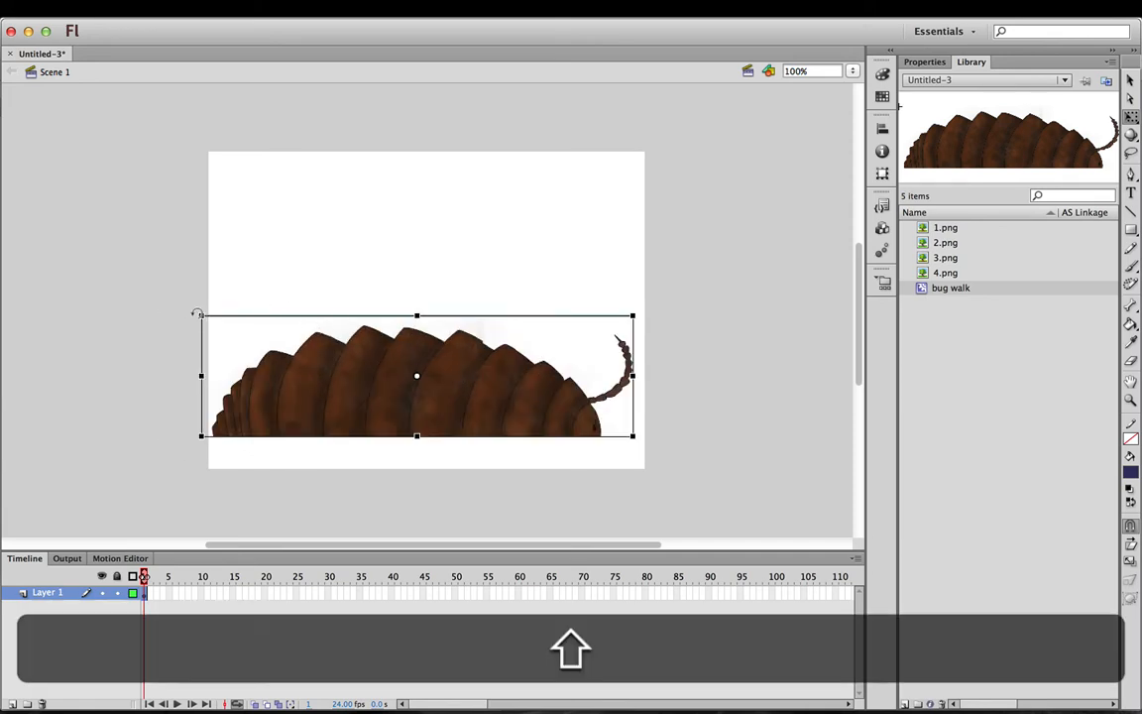
left_click_drag(197, 312, 300, 353)
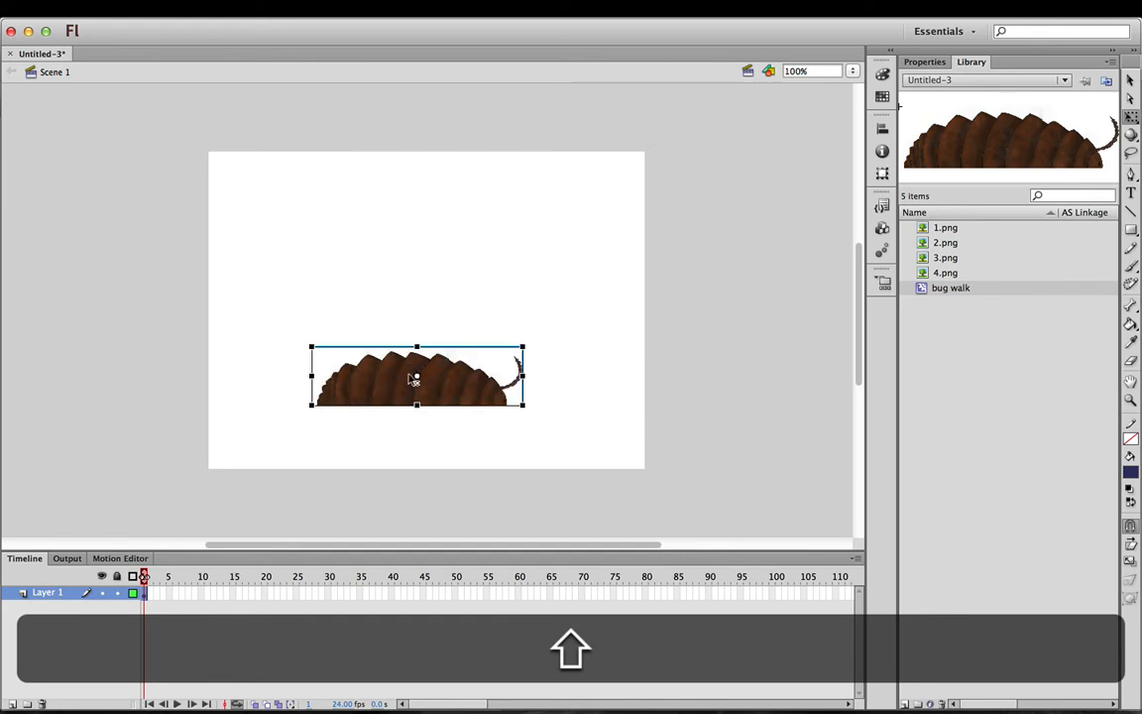
left_click_drag(407, 383, 100, 452)
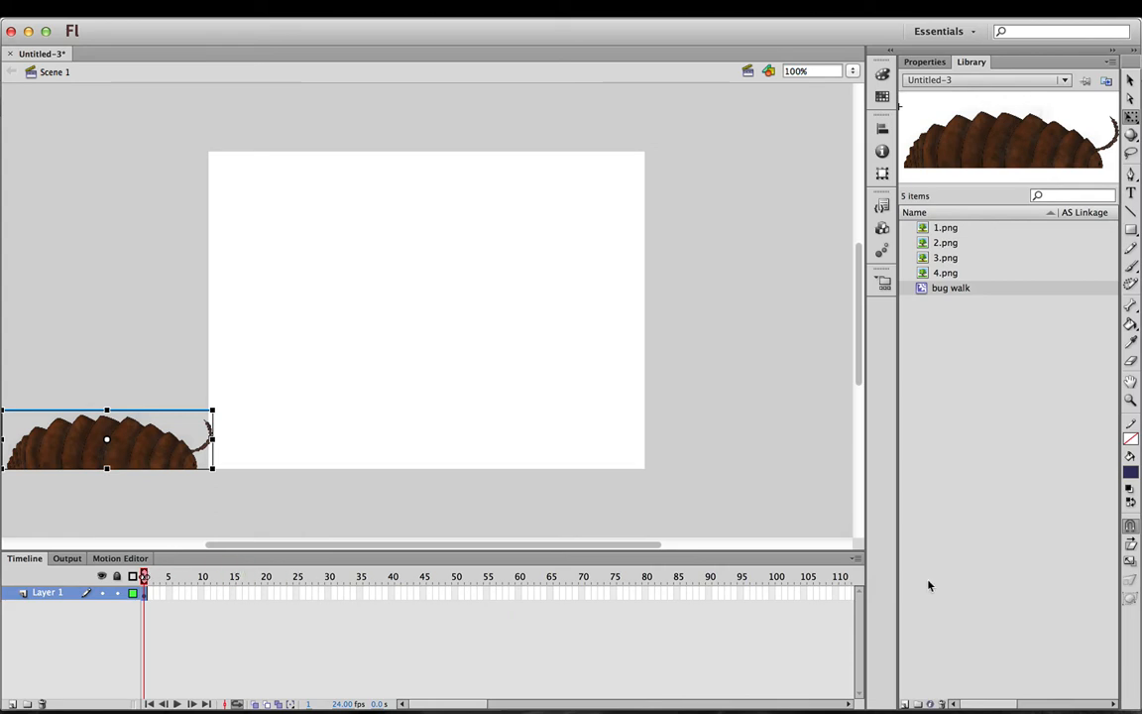
Step: Insert a keyframe at frame 100 and move the bug horizontally past the stage's right edge
right_click(773, 592)
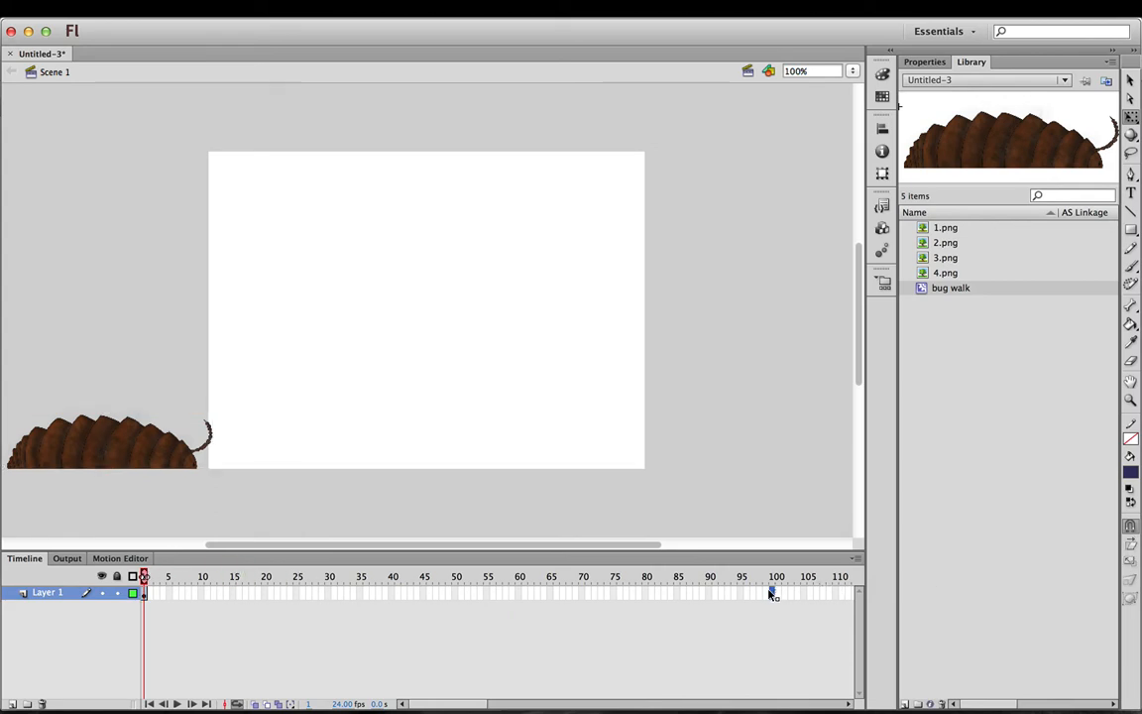
left_click(830, 403)
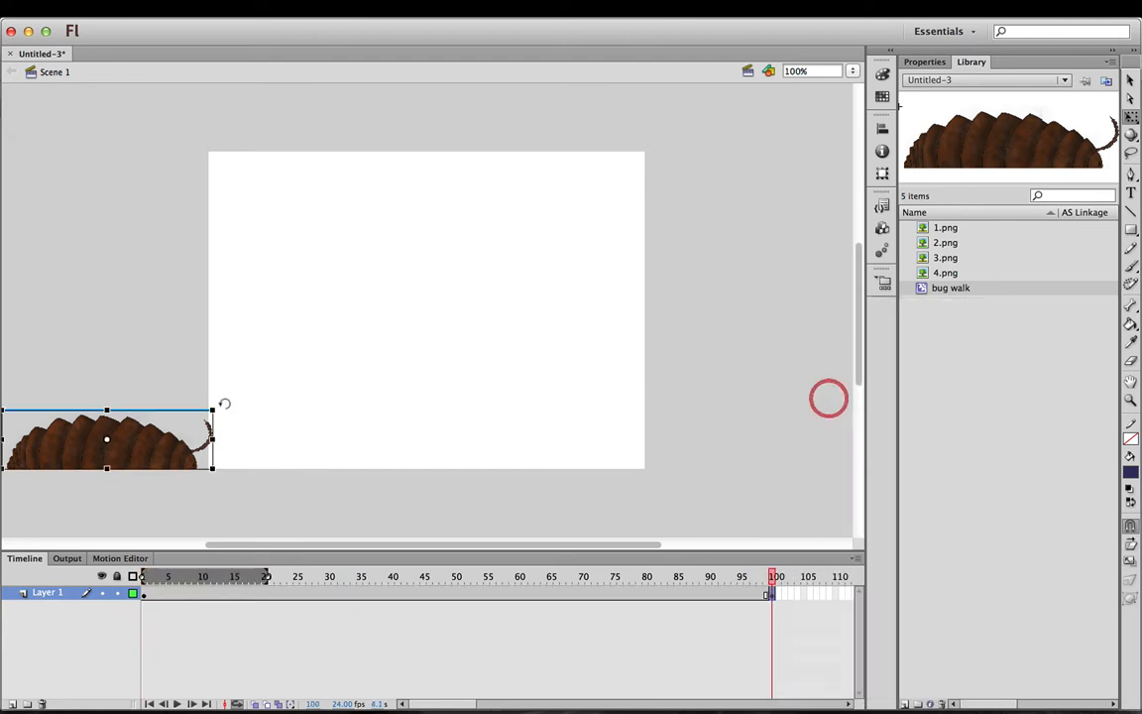
left_click_drag(139, 446, 779, 453)
Step: Create a classic tween between the keyframes at frames 1 and 100 and scrub through the bug's movement
left_click_drag(773, 583, 66, 591)
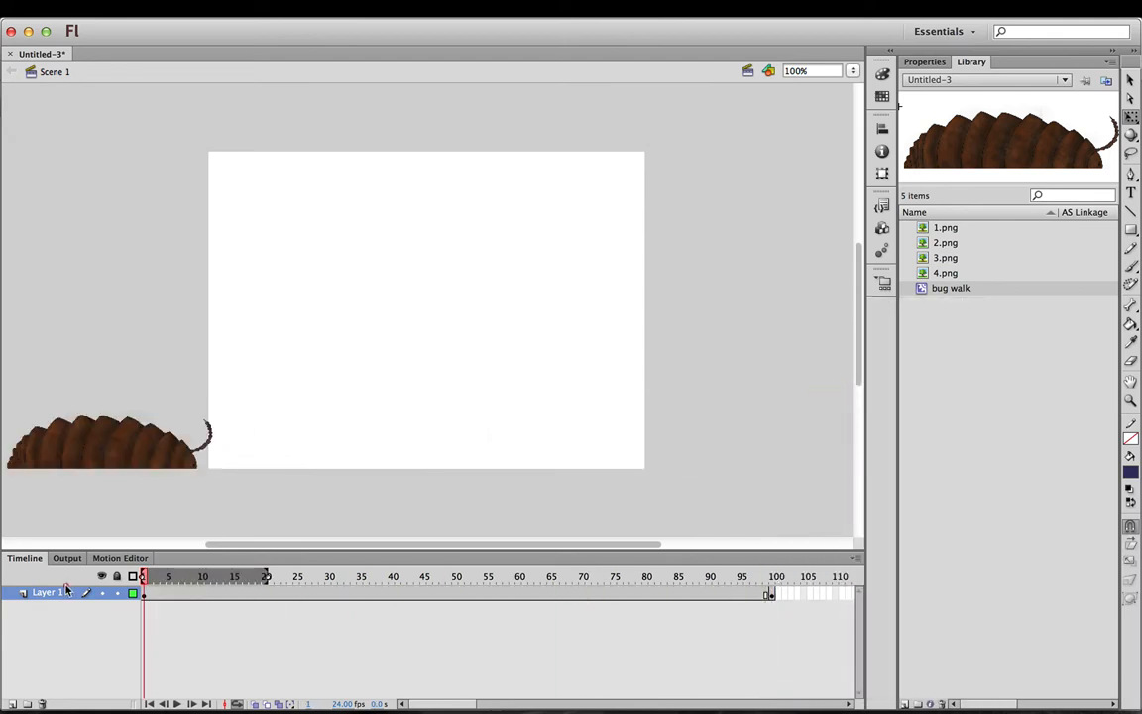
left_click_drag(218, 591, 226, 591)
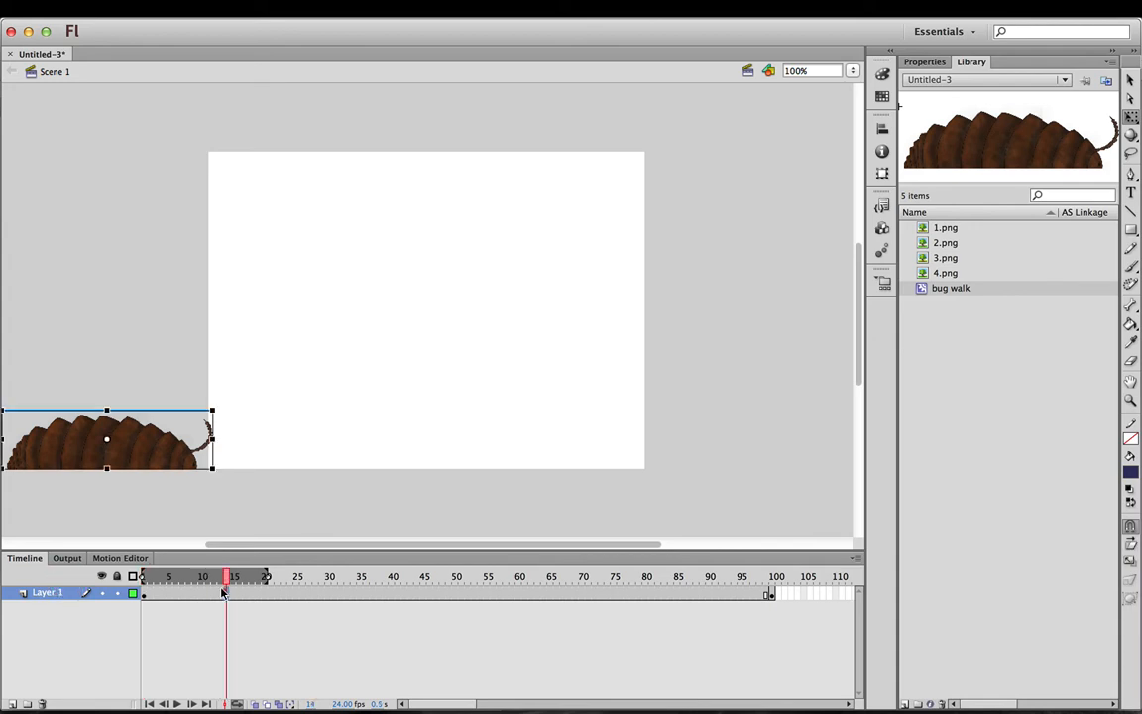
right_click(288, 598)
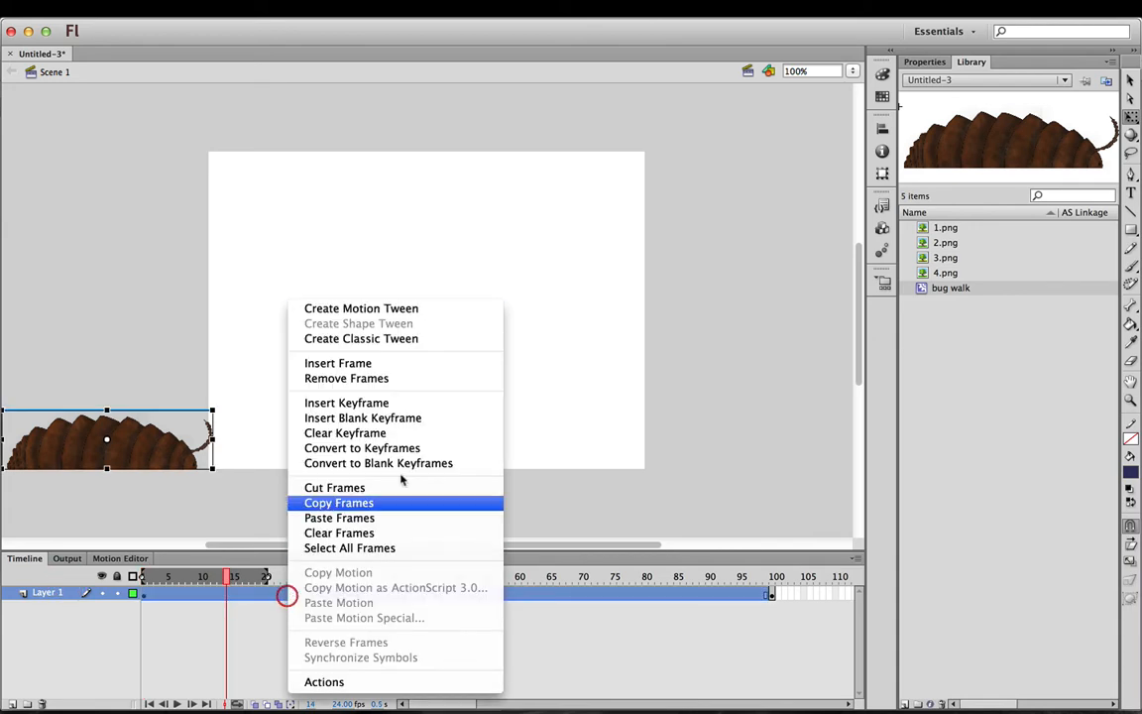
left_click(394, 337)
left_click_drag(238, 587, 506, 580)
left_click_drag(408, 573, 42, 577)
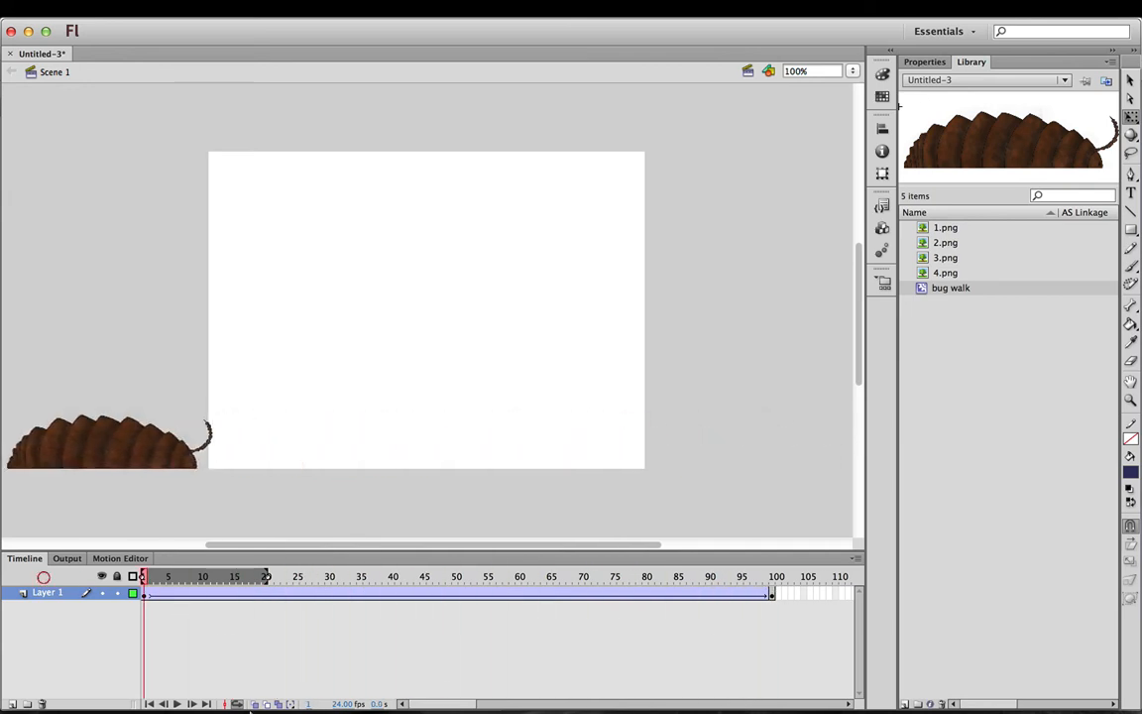
Step: Extend the playback loop range from frame 1 to frame 100 and play the bug's crossing
left_click(177, 703)
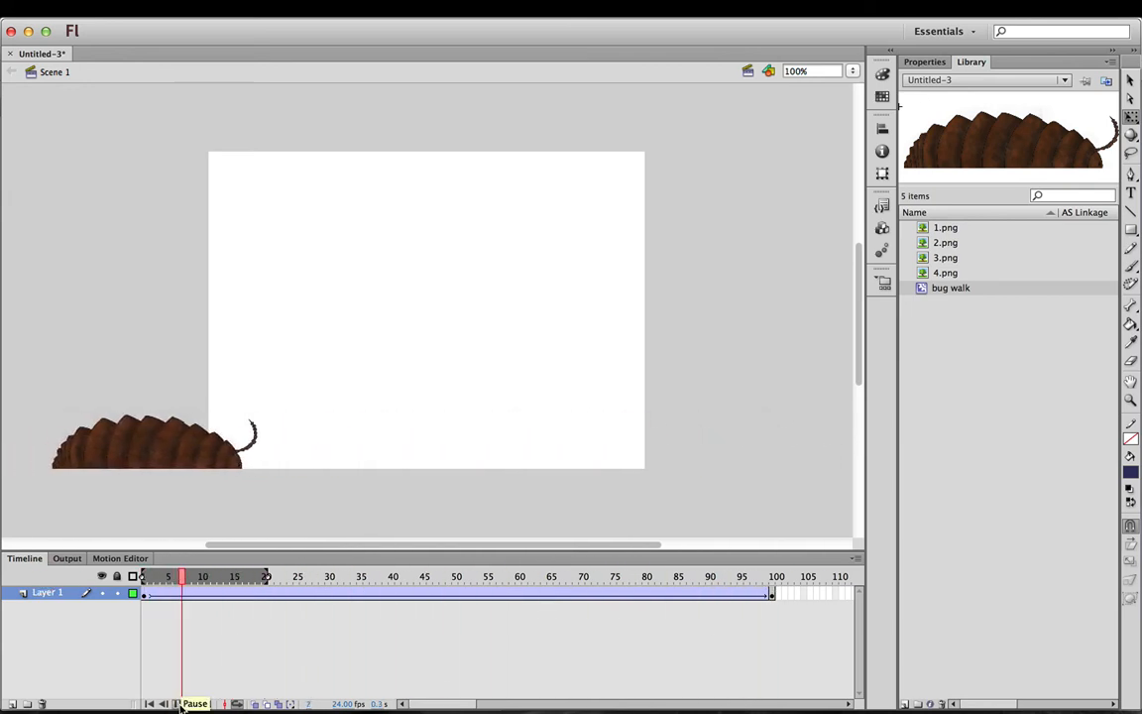
left_click_drag(265, 575, 736, 575)
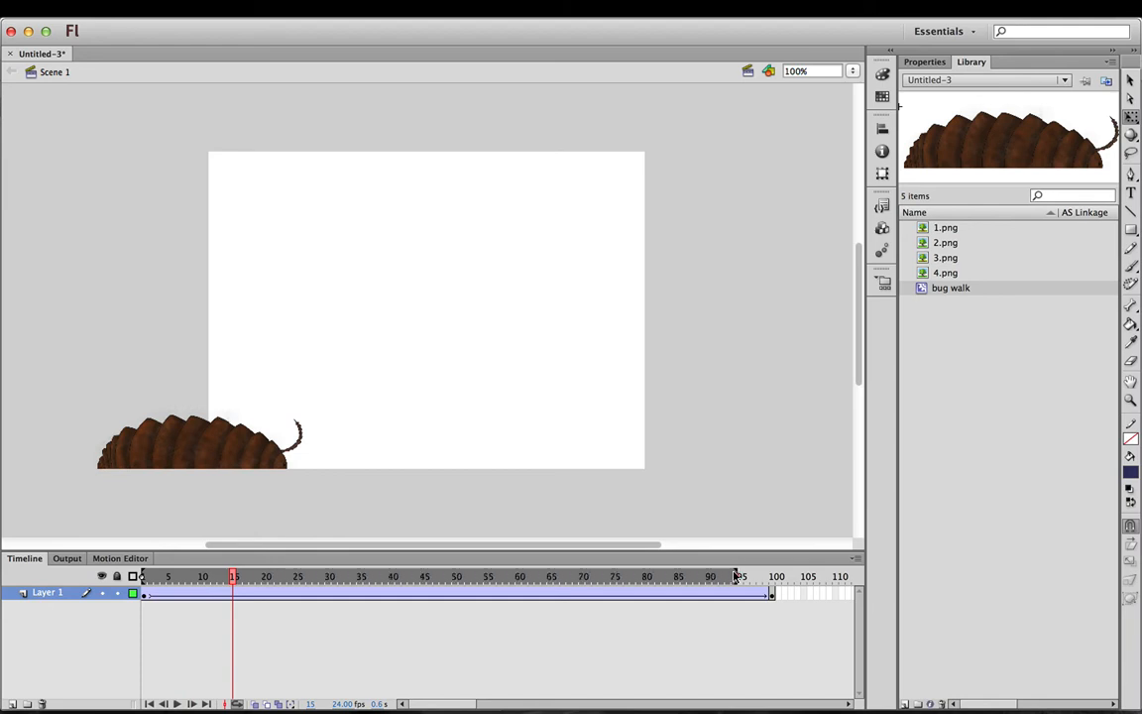
left_click(177, 704)
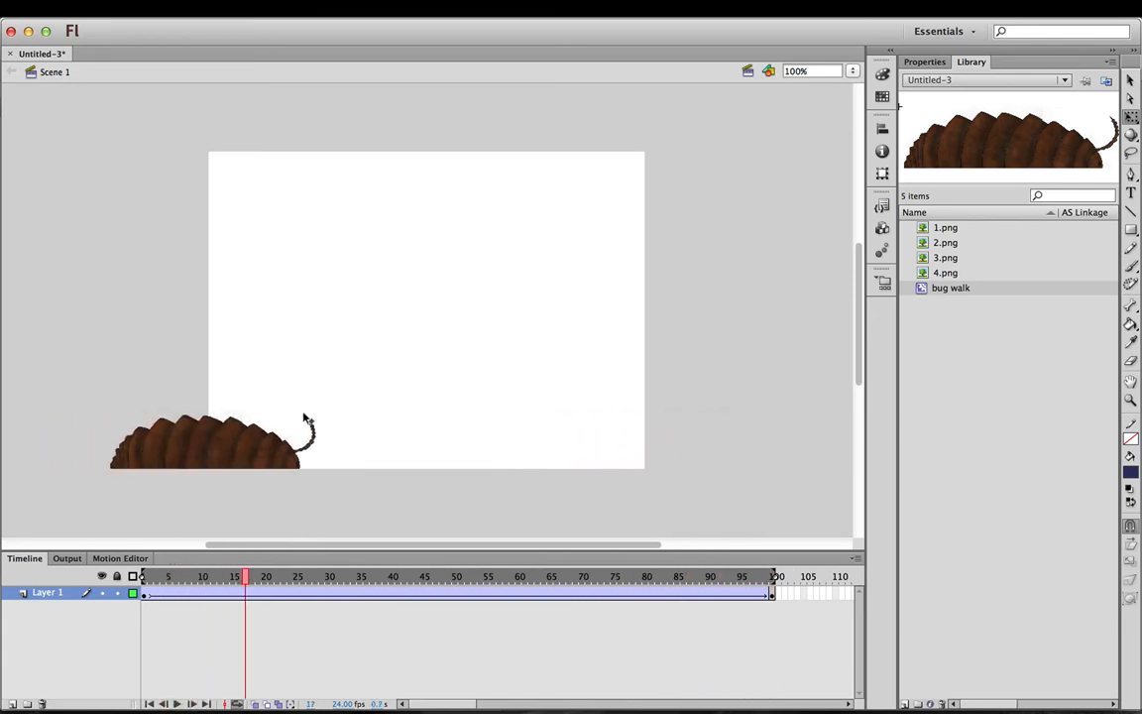
Step: Preview the bug's walk across the stage with Test Movie, close the preview, and return to frame 1
key("super+Return")
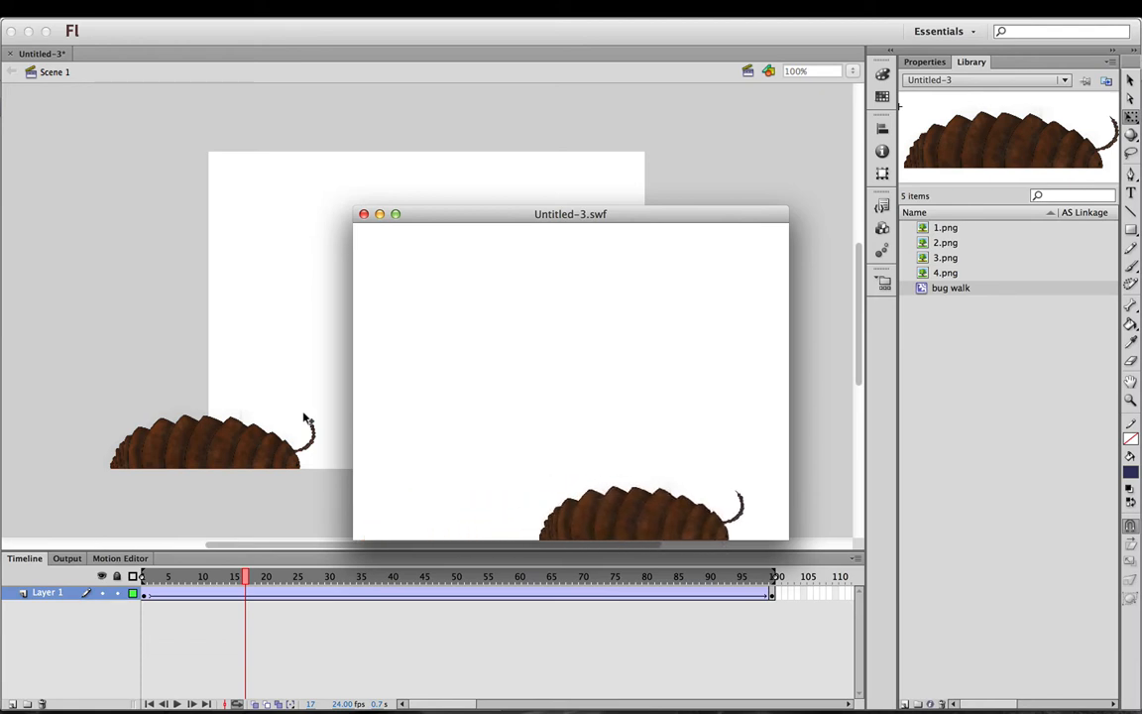
key("Return")
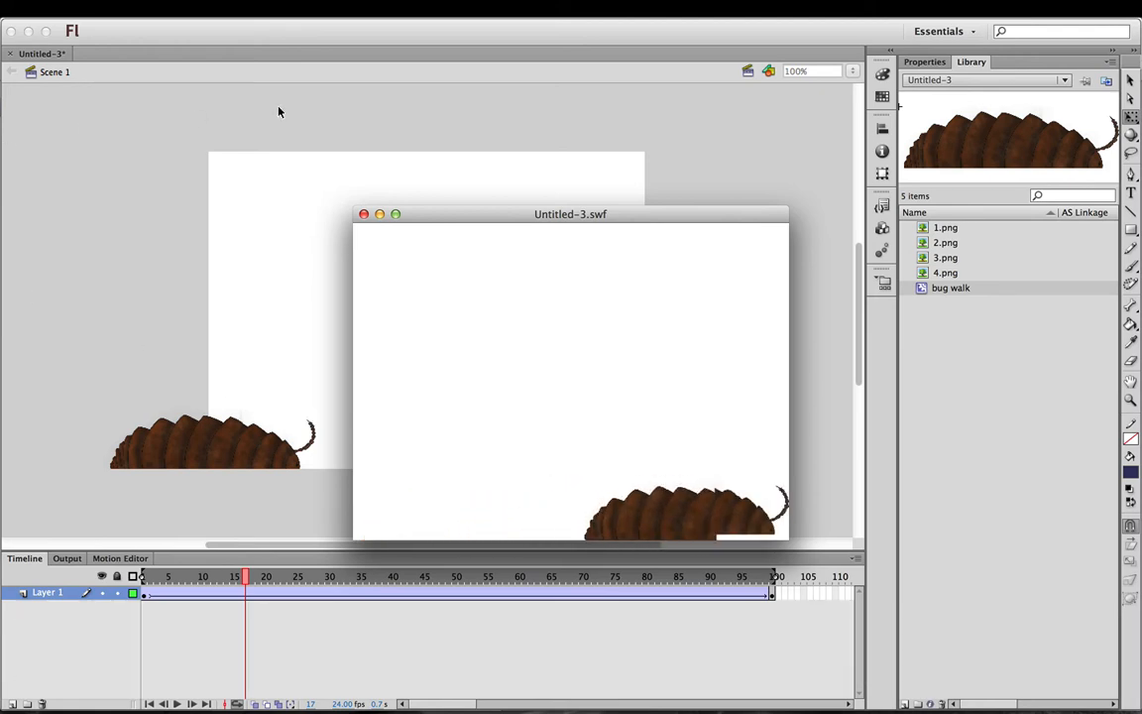
left_click(363, 214)
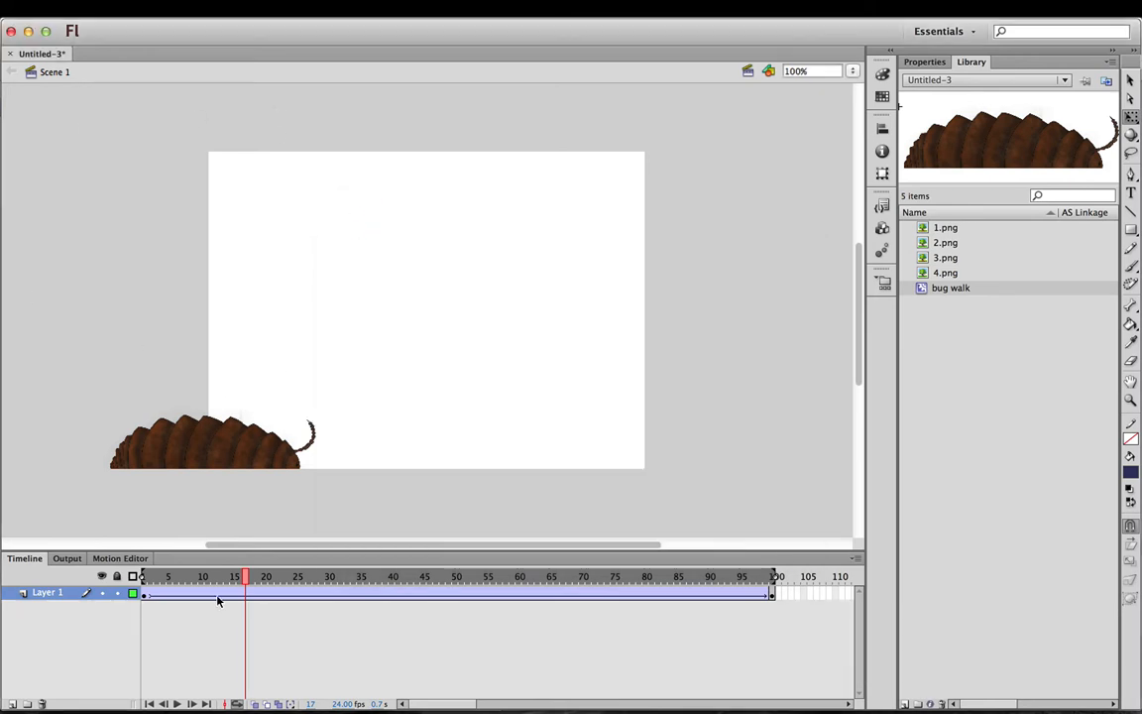
left_click_drag(248, 585, 127, 563)
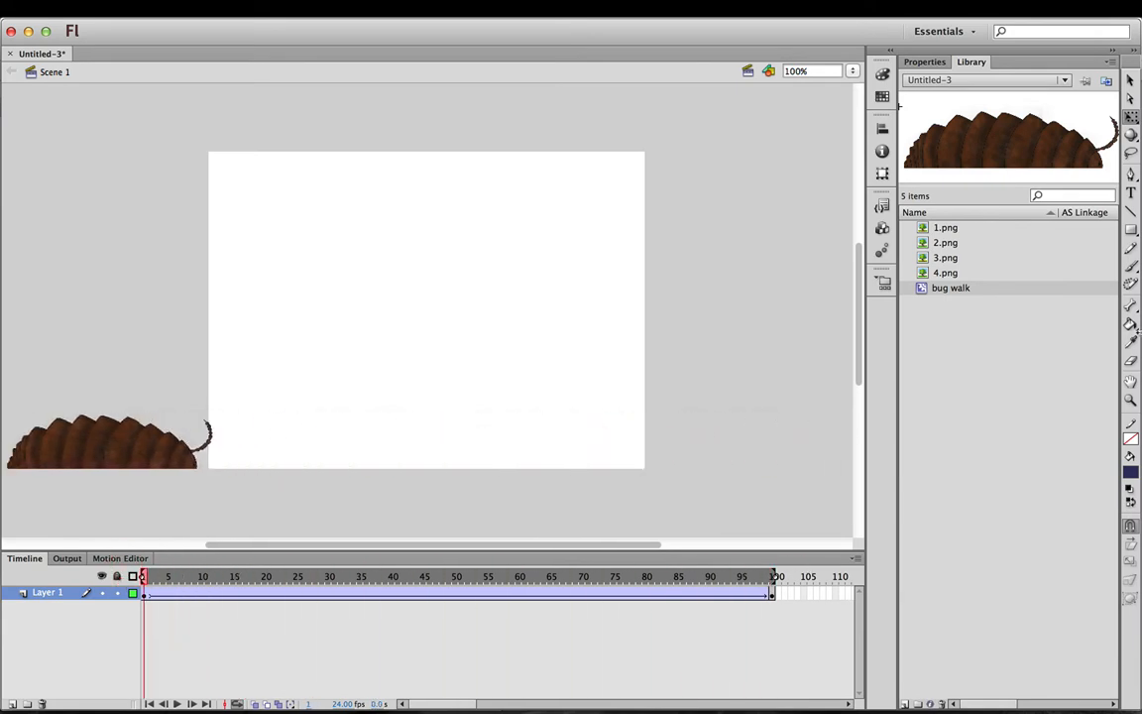
right_click(961, 337)
left_click(911, 335)
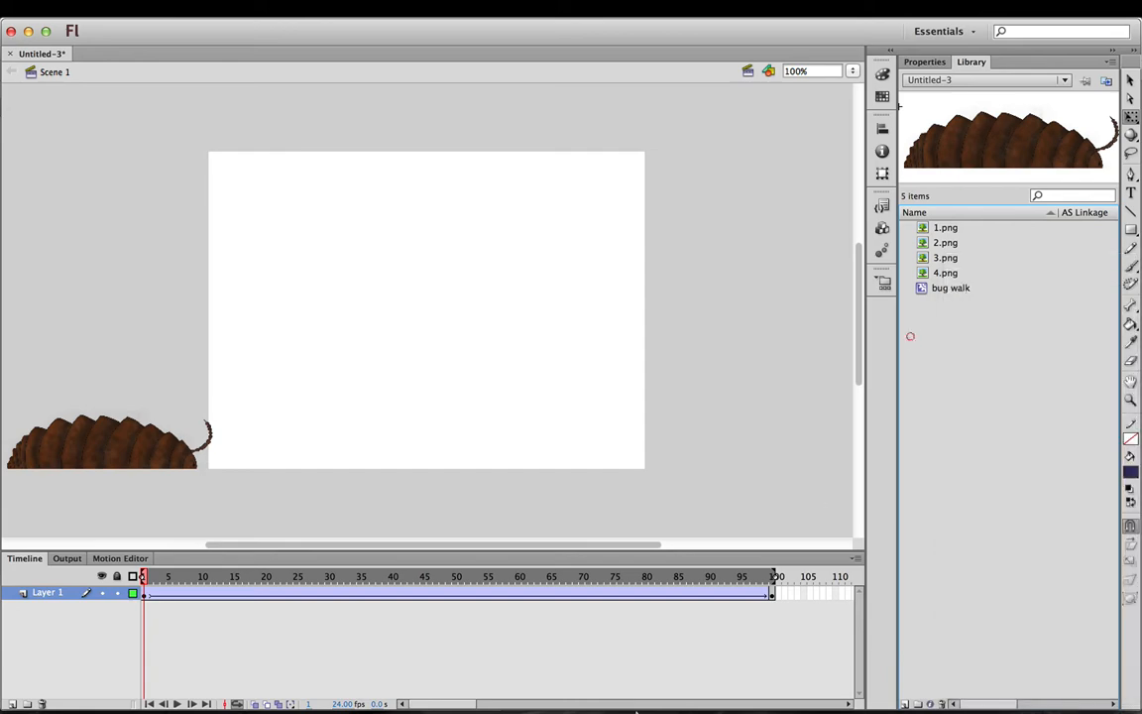
mouse_move(636, 706)
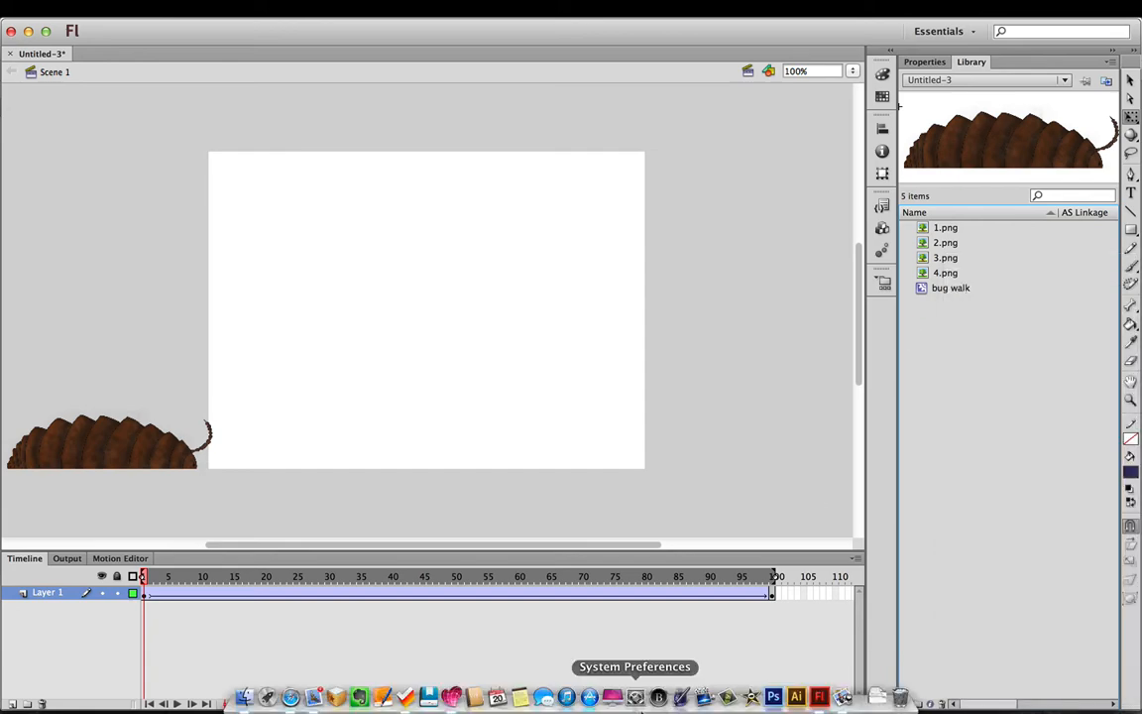
left_click(454, 698)
right_click(475, 697)
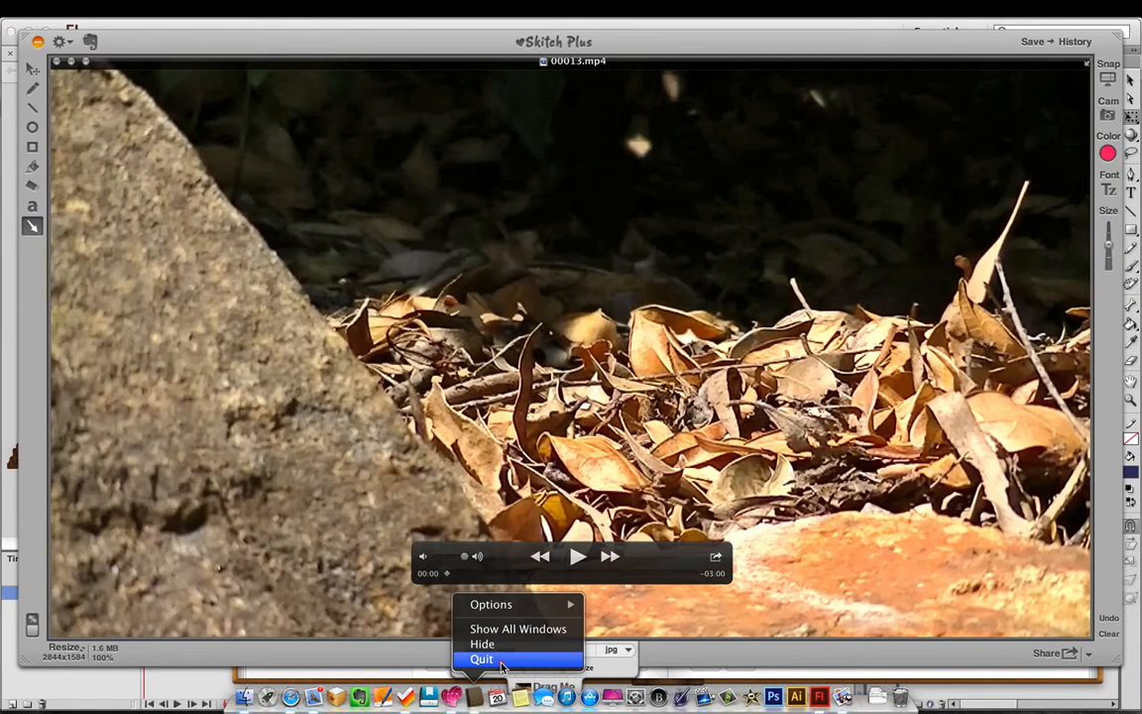
left_click(501, 665)
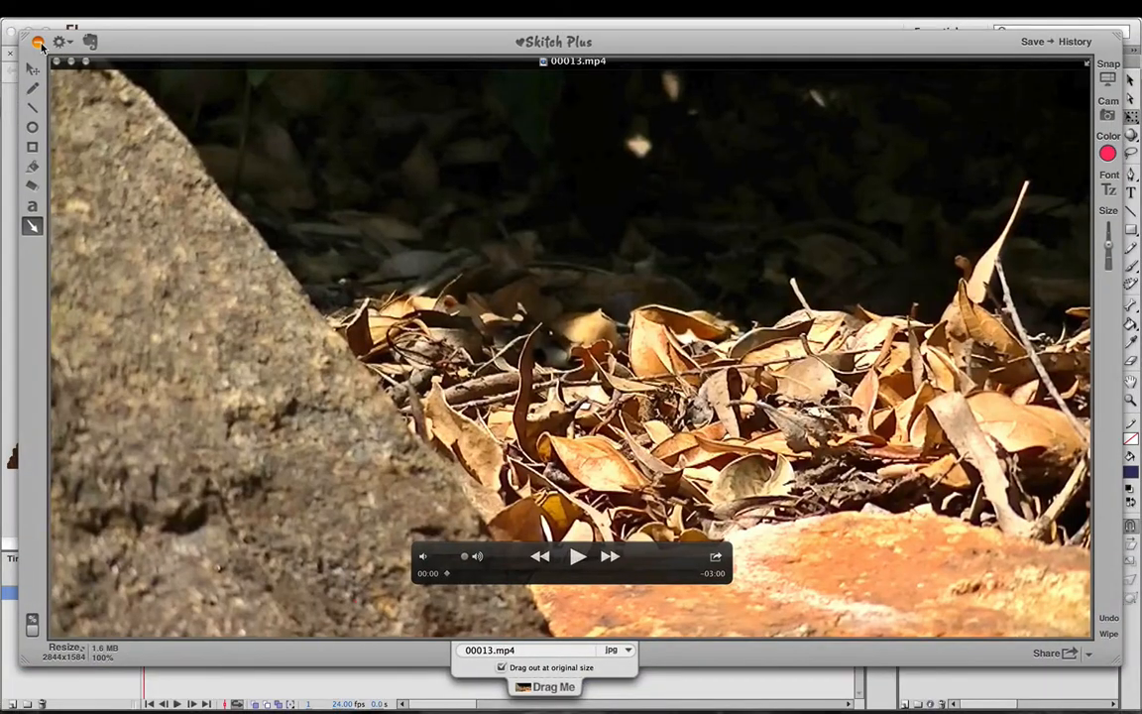
left_click(38, 43)
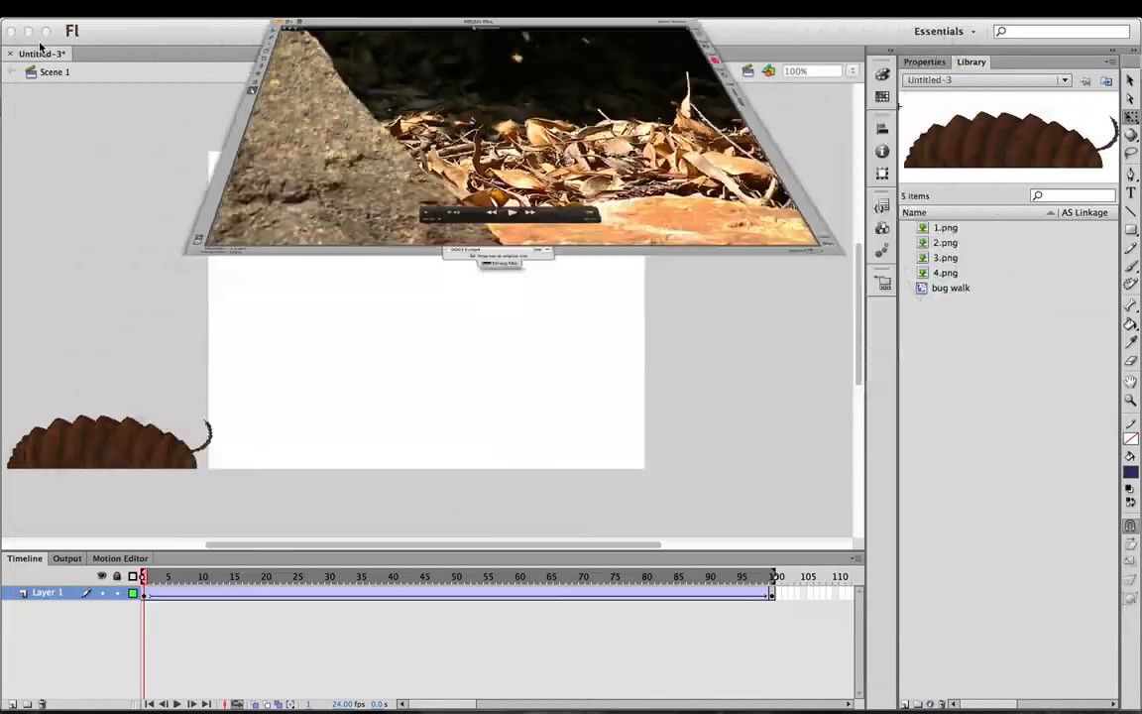
Step: Switch to Skitch, export the leaf-litter snapshot to the Desktop as a JPG named "bg", and close the Skitch window
mouse_move(498, 699)
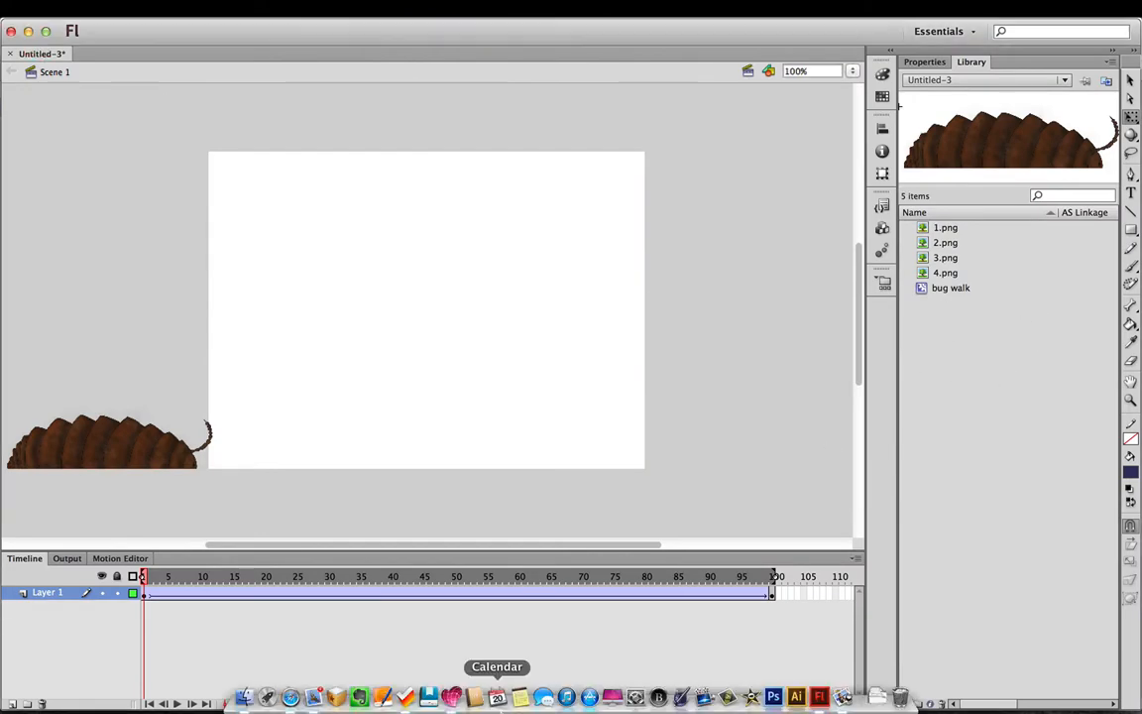
left_click(453, 697)
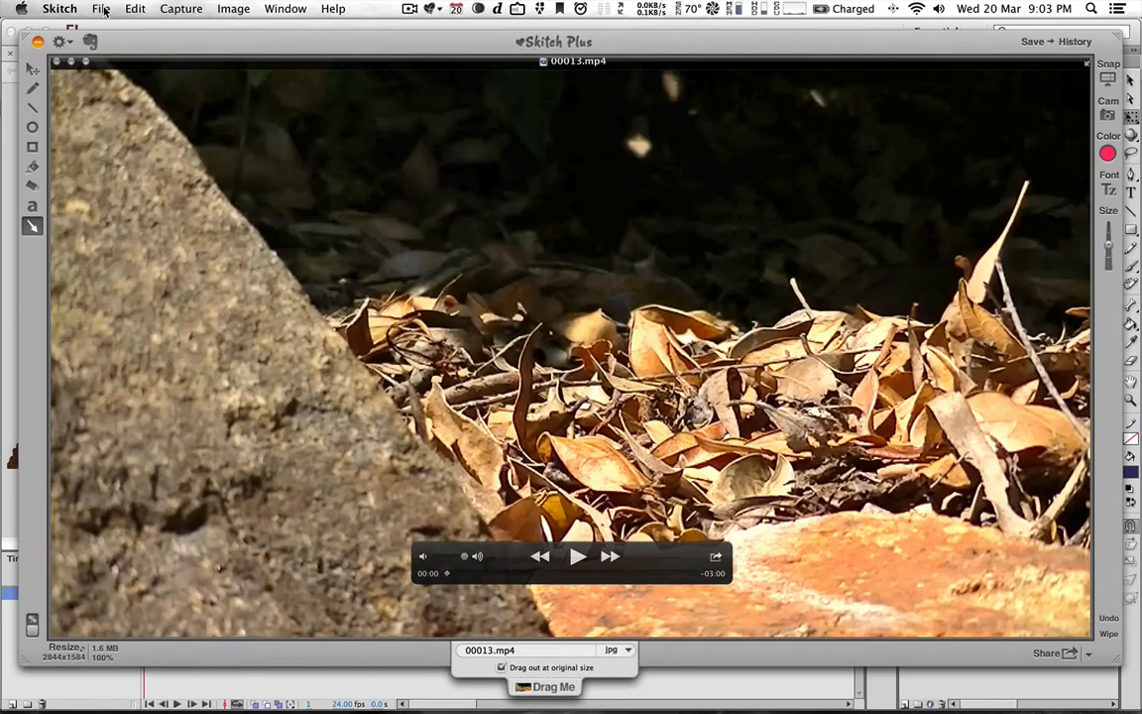
left_click(103, 10)
left_click(148, 87)
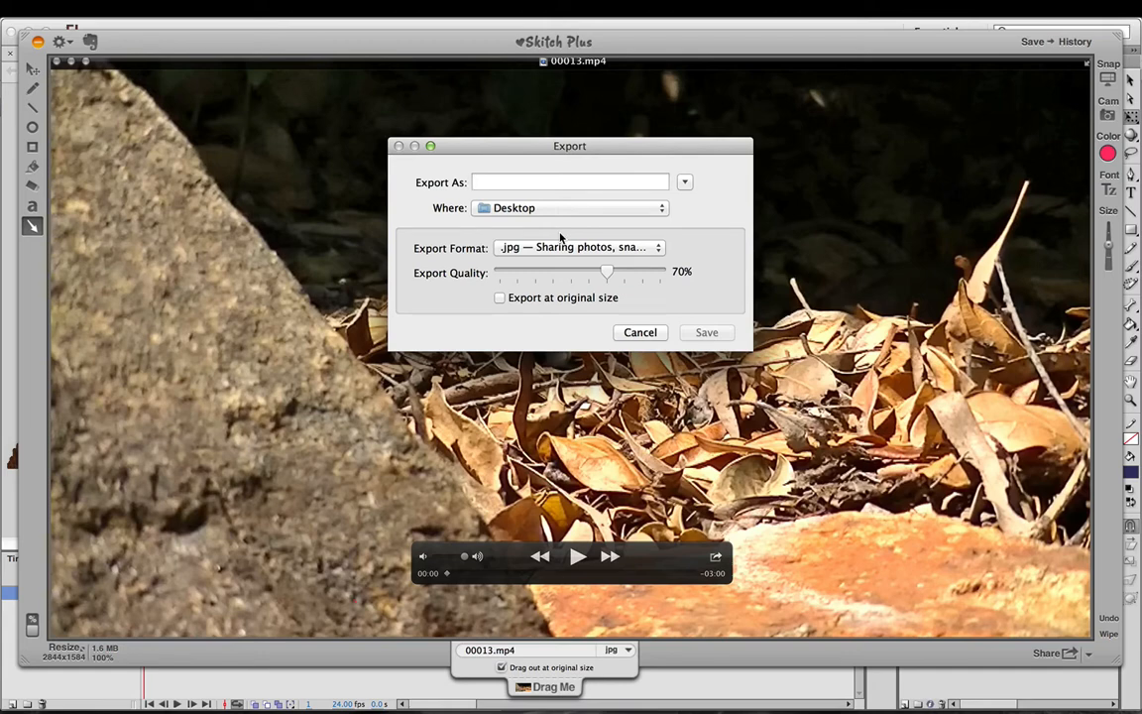
type("bg")
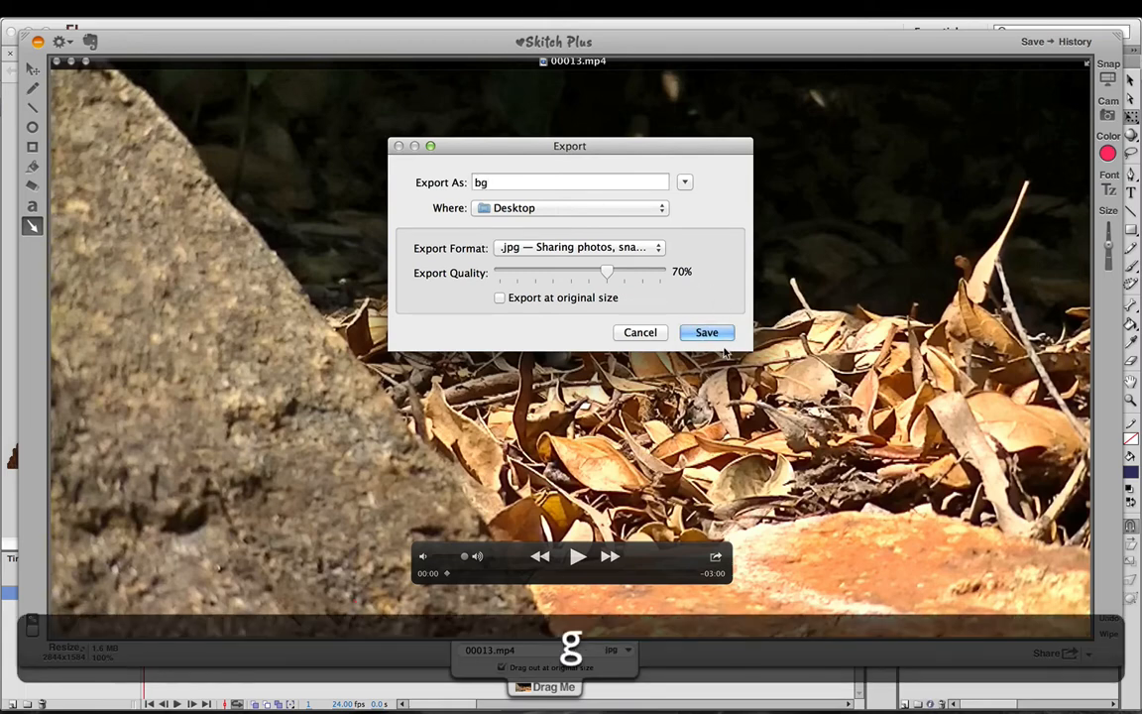
left_click(706, 332)
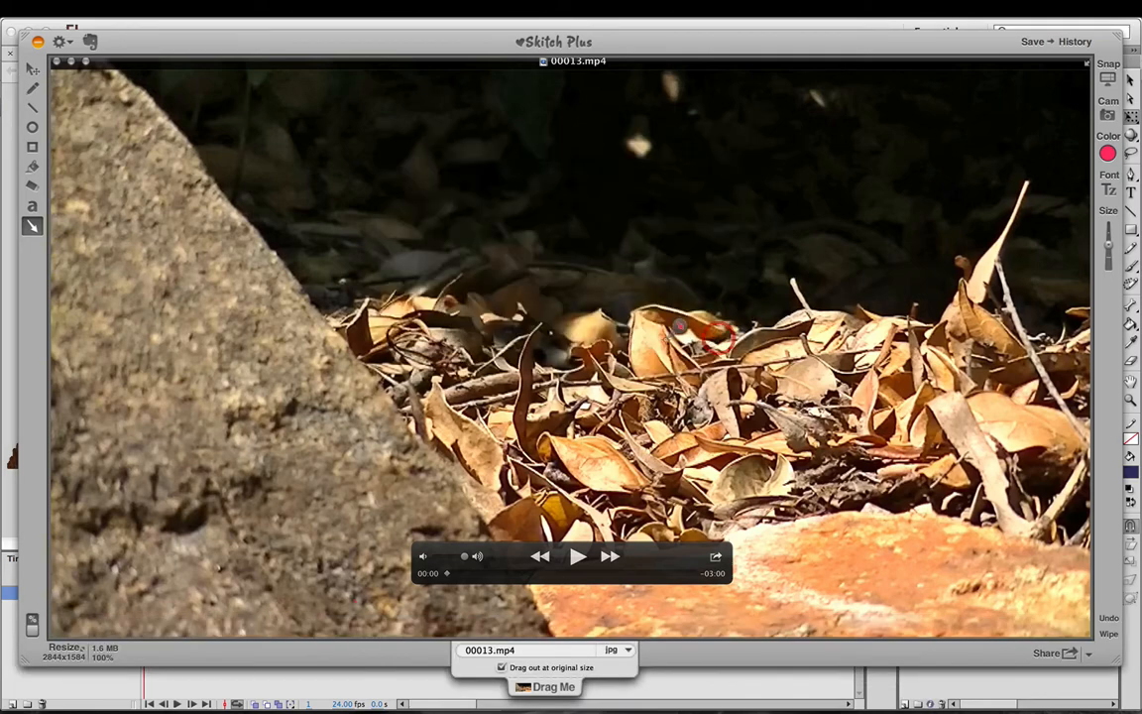
left_click(36, 42)
Step: Import bg.jpg from the Desktop into the Flash document's library
right_click(968, 385)
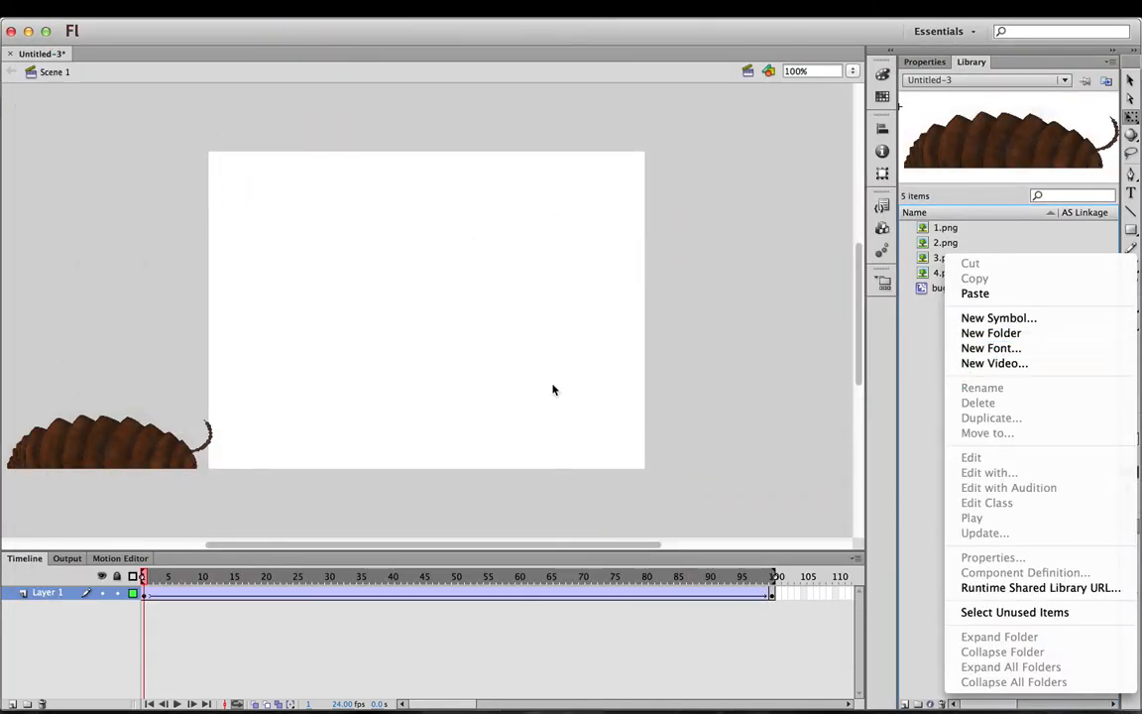
left_click(448, 378)
right_click(367, 339)
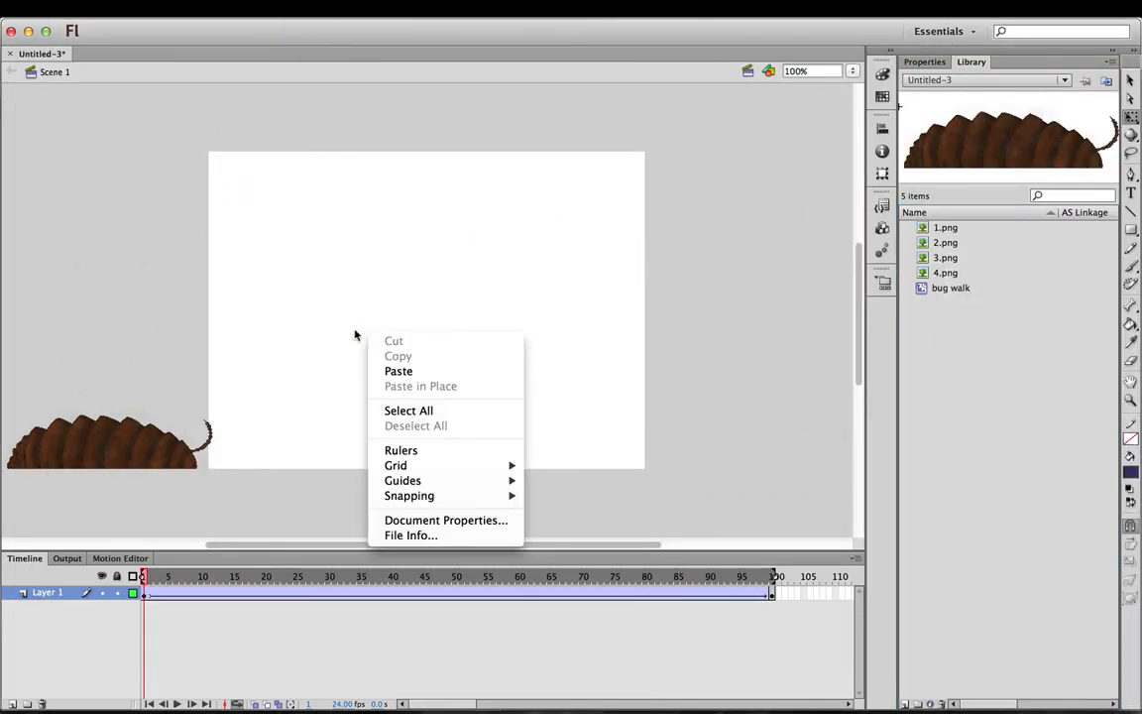
left_click(129, 8)
left_click(206, 8)
mouse_move(155, 9)
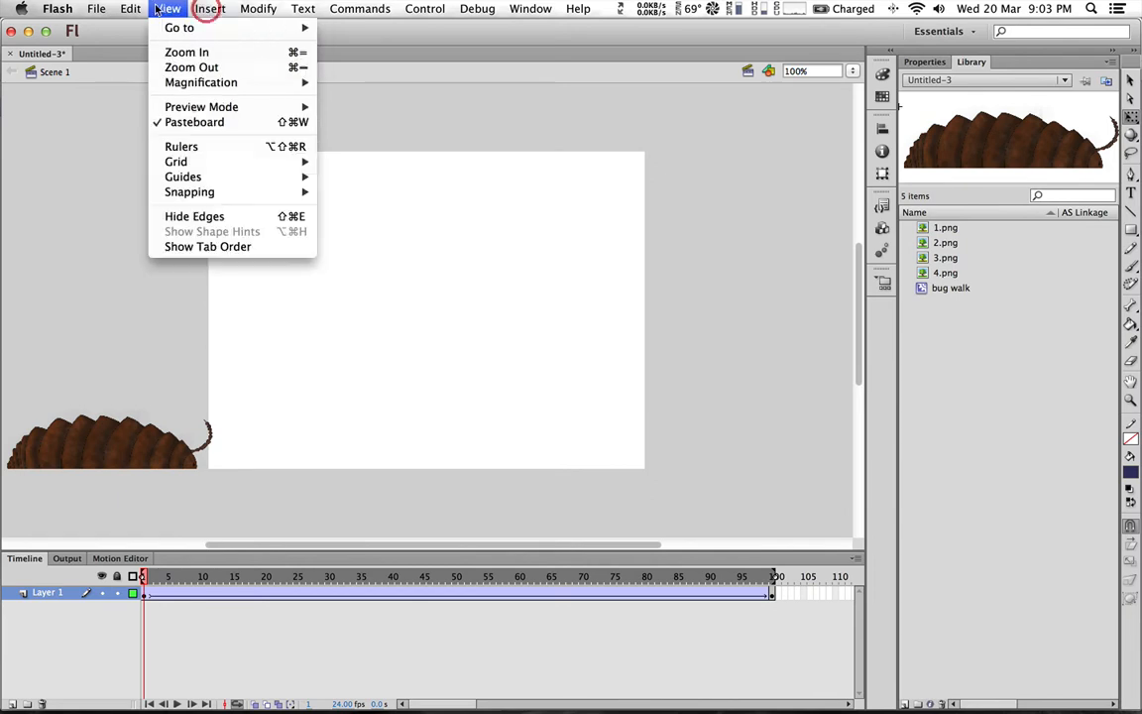
mouse_move(97, 9)
mouse_move(166, 229)
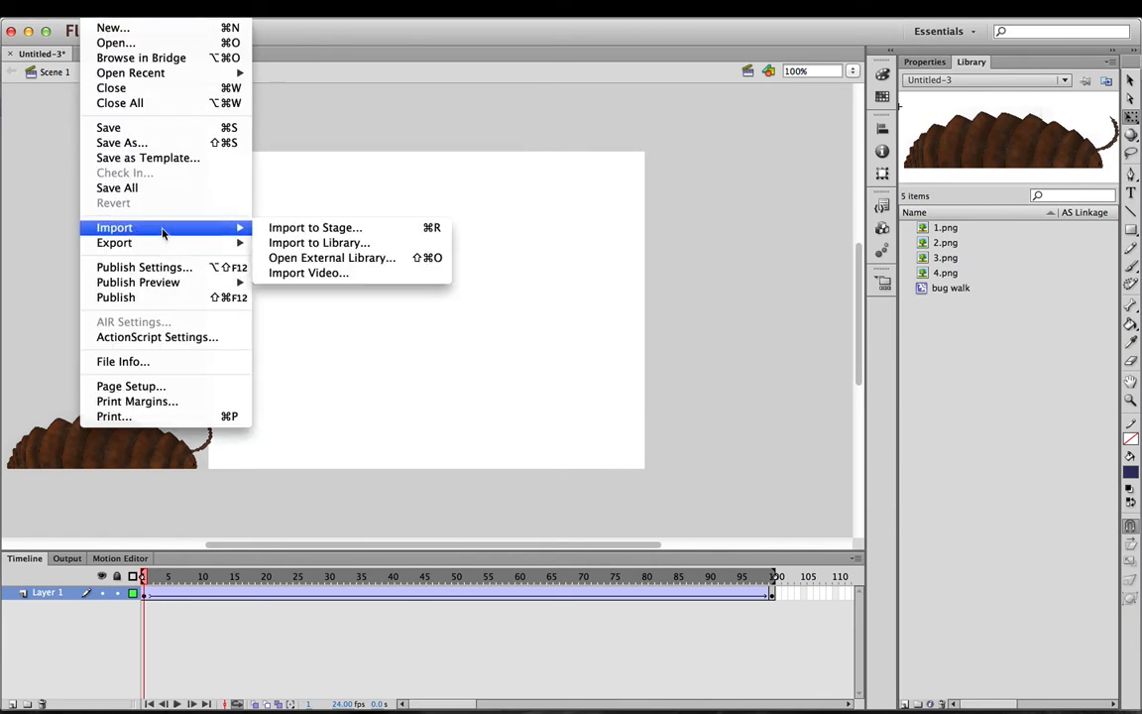
left_click(319, 242)
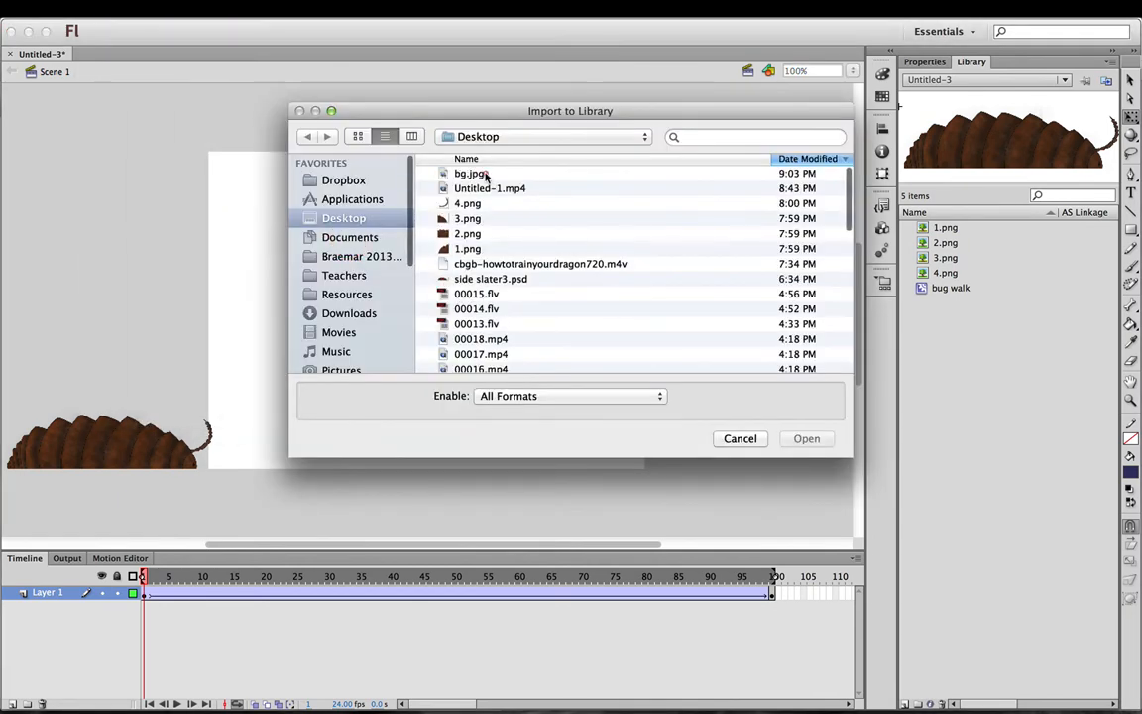
left_click(486, 174)
left_click(807, 439)
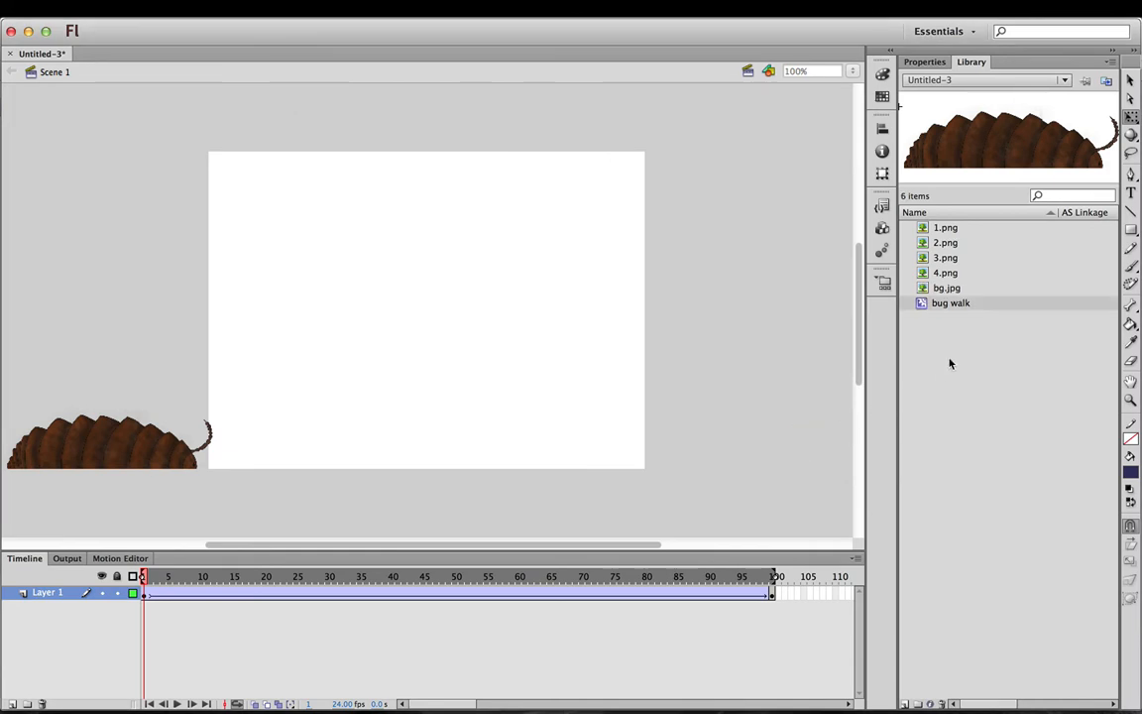
Step: Add a new layer to the main timeline and move it below the bug's Layer 1
left_click(946, 288)
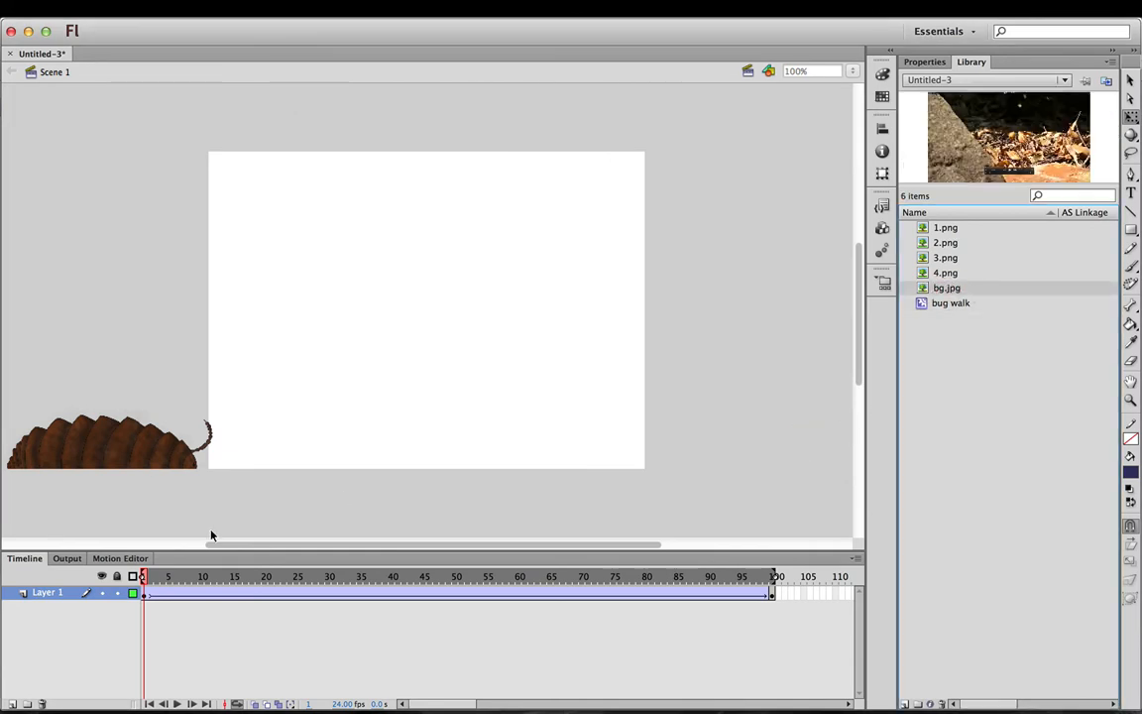
left_click(12, 703)
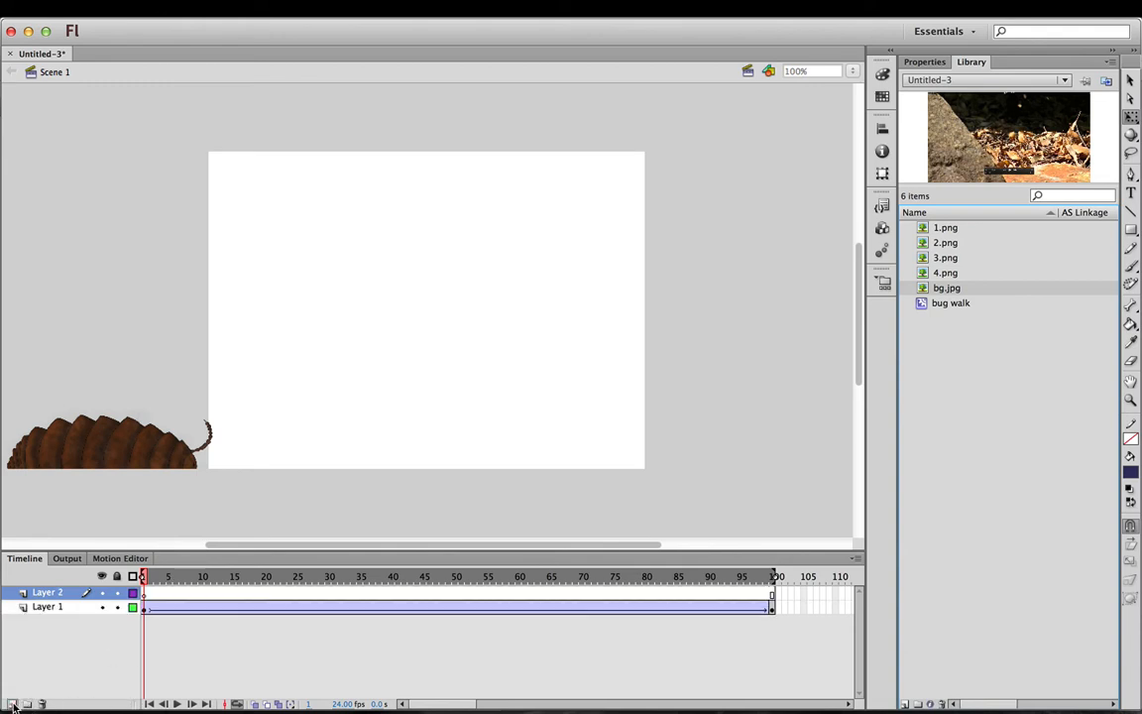
left_click(52, 594)
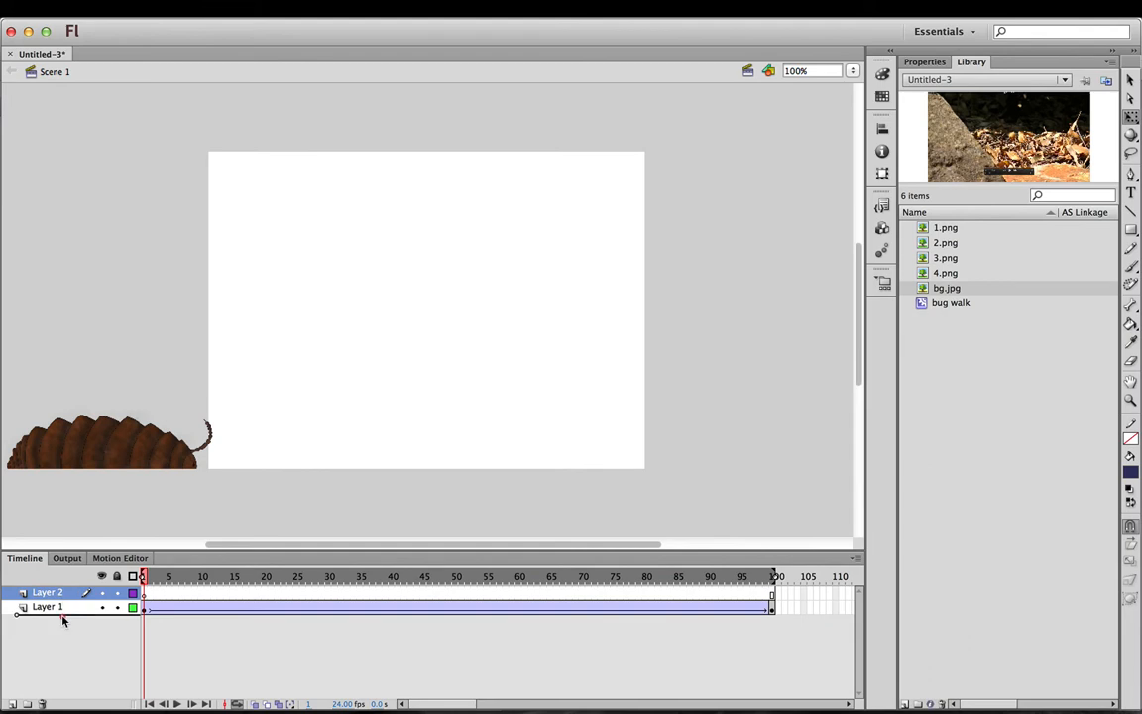
left_click_drag(63, 620, 62, 615)
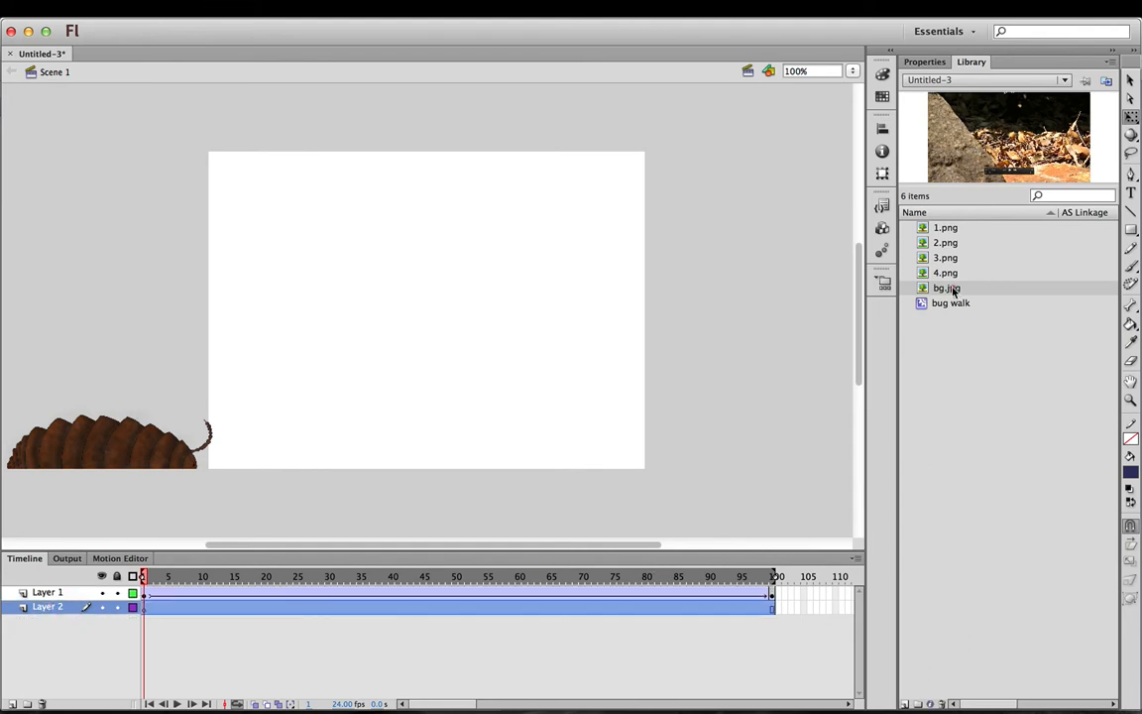
Step: Place bg.jpg from the library on Layer 2 and scale it down proportionally to slightly larger than the stage
left_click_drag(954, 290, 506, 335)
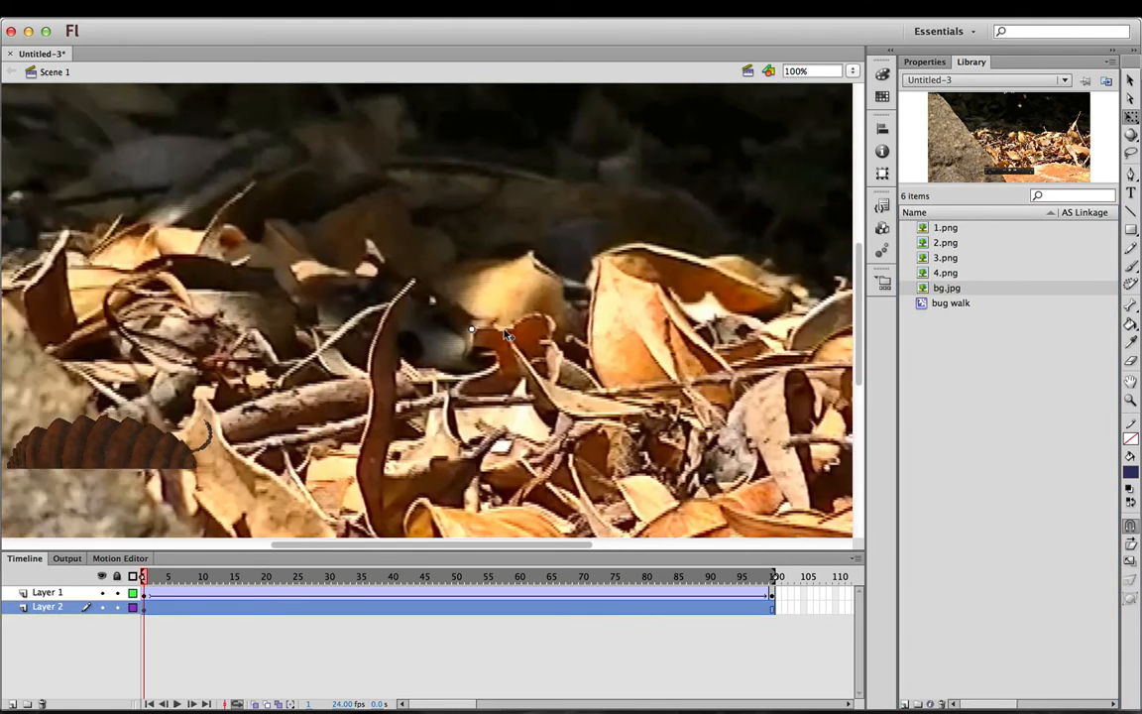
key("super+minus")
key("super+minus")
key("super+minus")
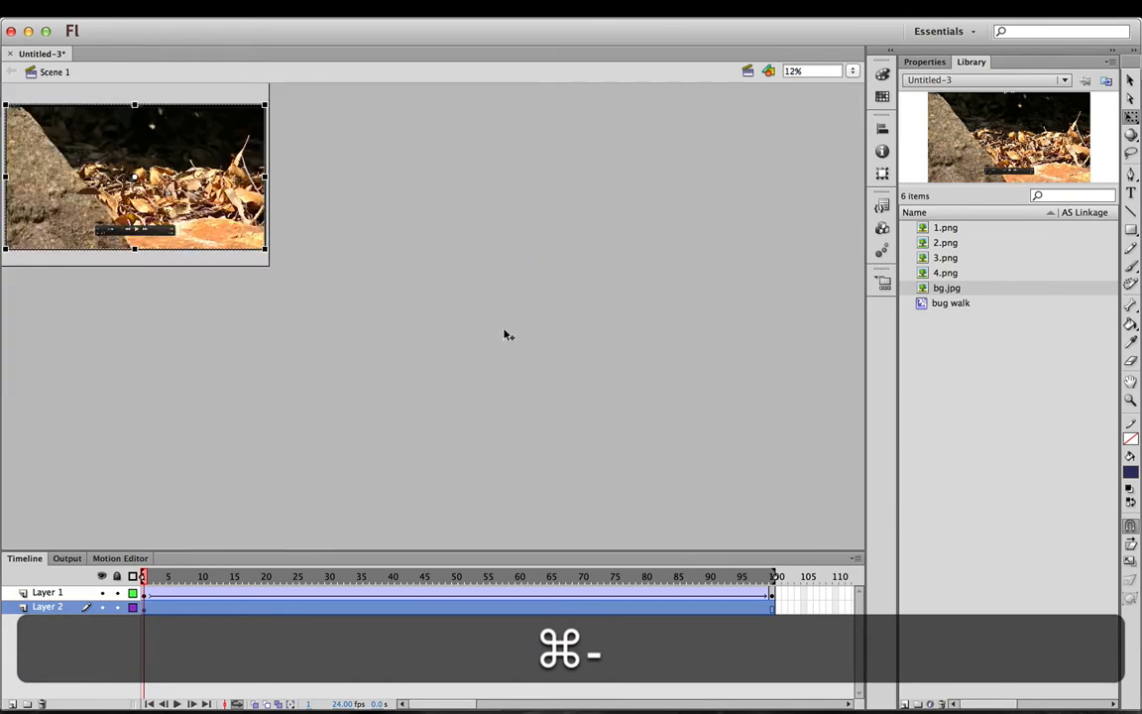
key("super+equal")
key("super+equal")
key("super+minus")
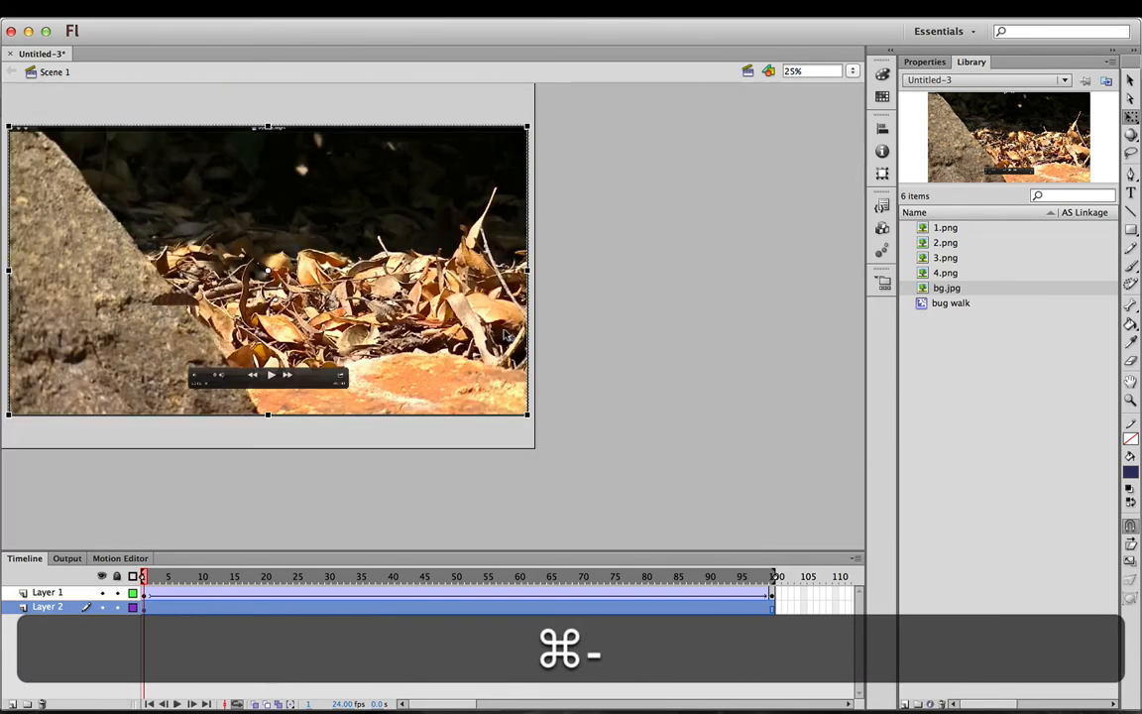
left_click_drag(8, 126, 166, 210)
Step: Reposition the background image vertically so it covers the stage and its video player controls sit below the stage's lower edge
left_click_drag(254, 264, 254, 247)
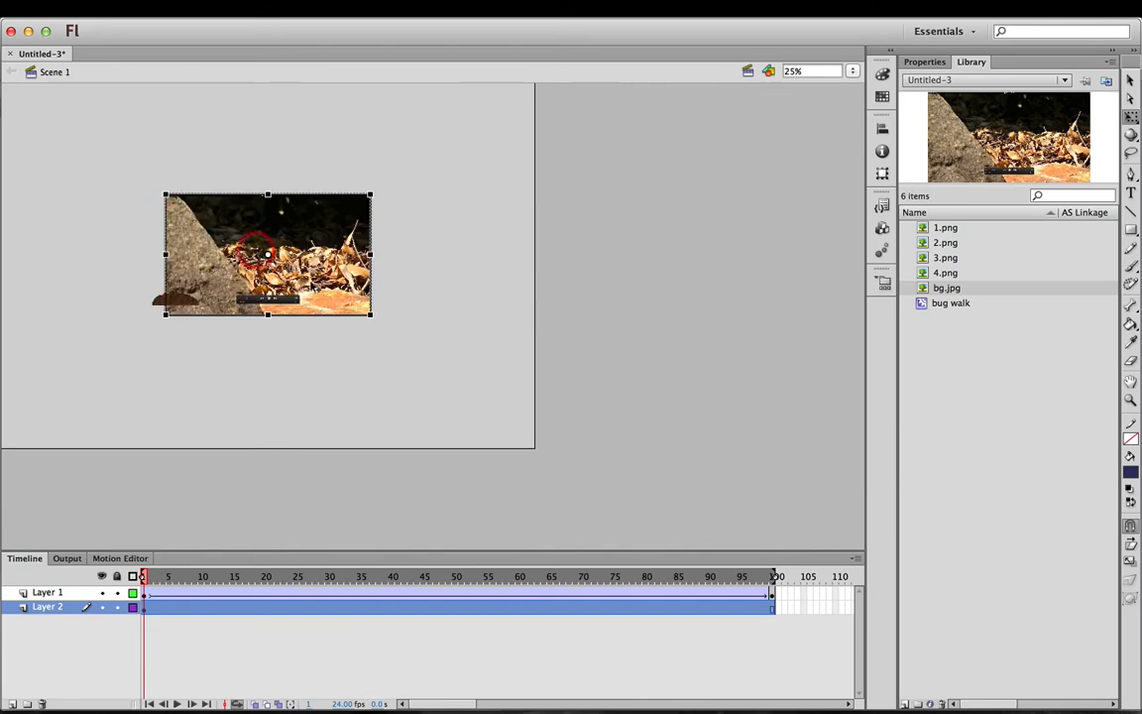
left_click_drag(306, 283, 306, 299)
key("super+equal")
key("super+equal")
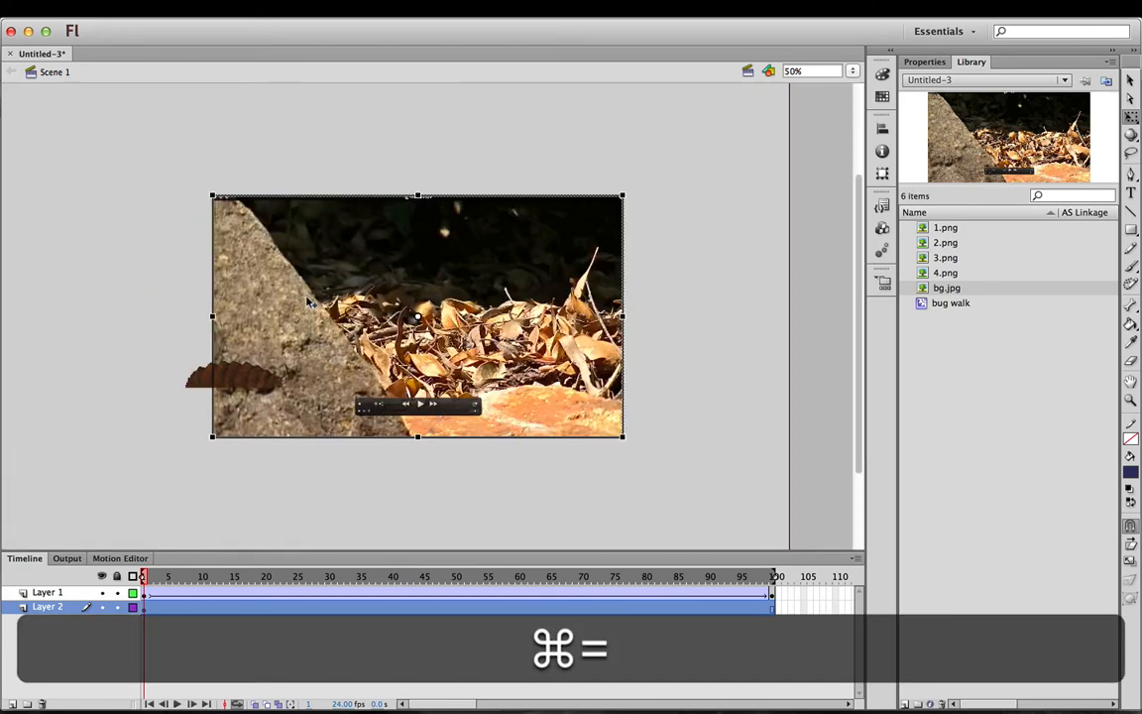
key("super+minus")
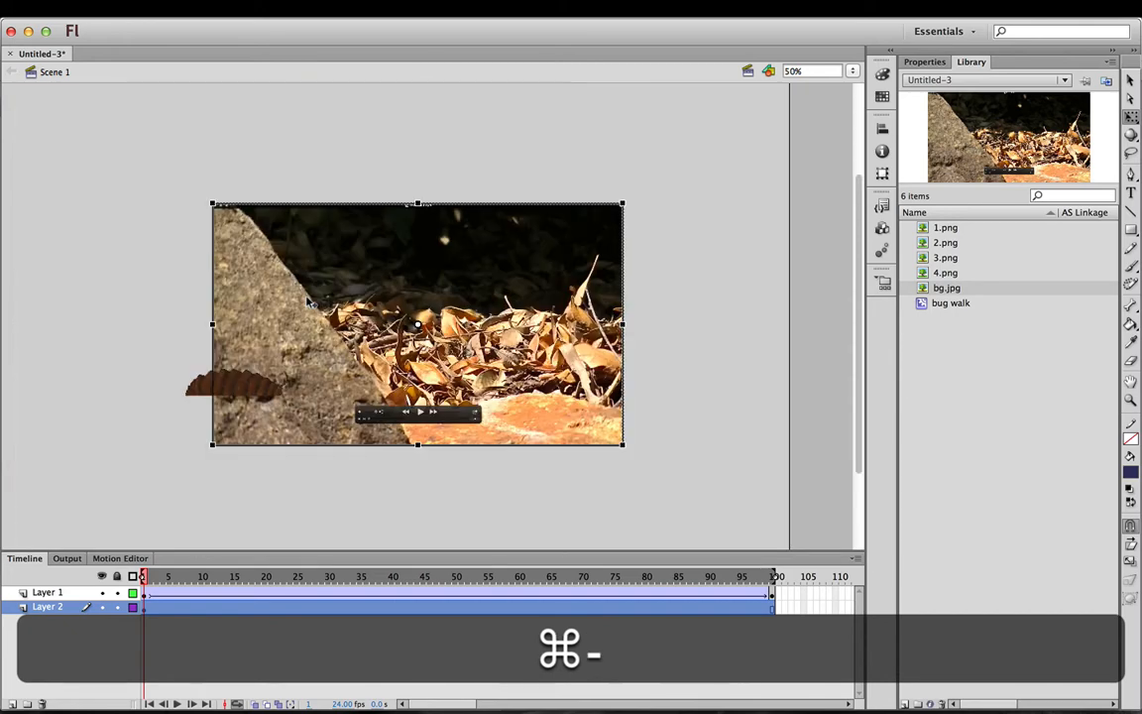
key("Return")
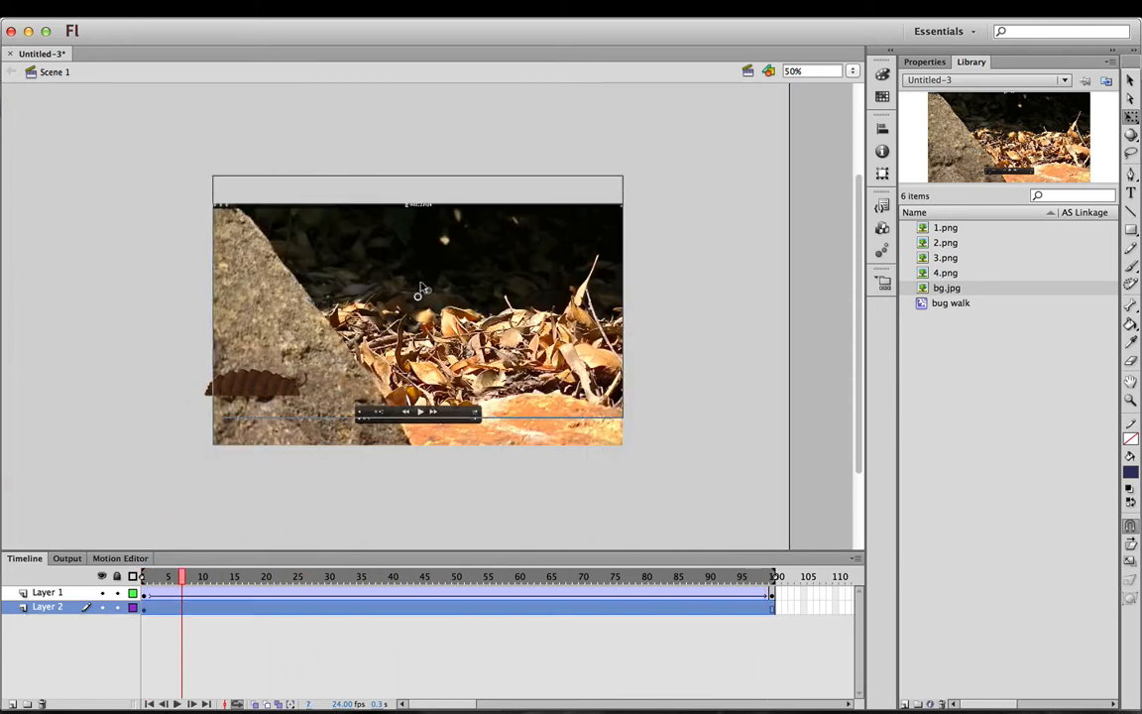
left_click_drag(330, 438, 330, 409)
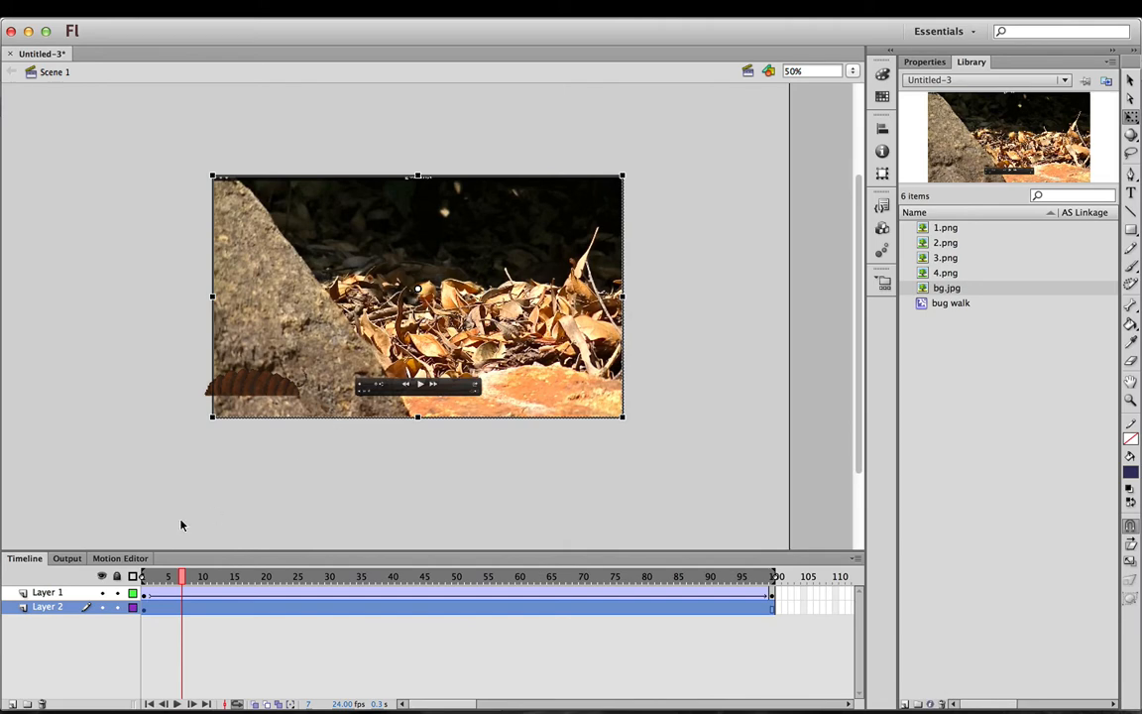
left_click_drag(408, 270, 407, 301)
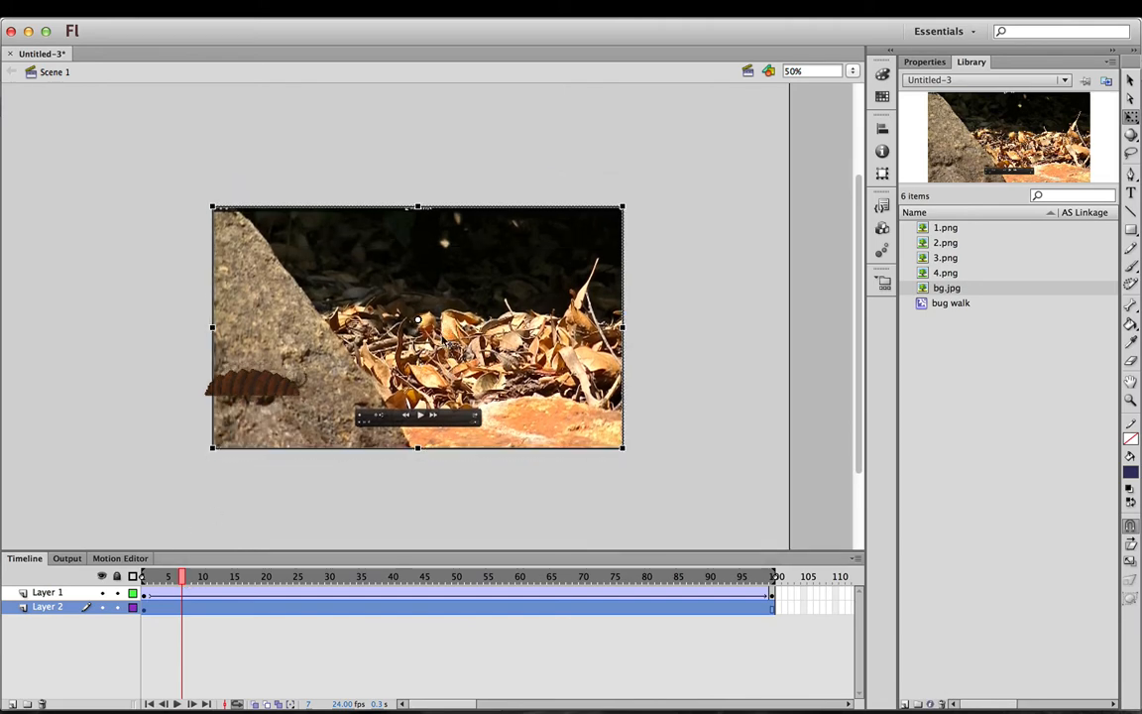
Step: Return to frame 1, preview the bug walking over the background with Test Movie, and close the preview
left_click_drag(182, 576, 144, 576)
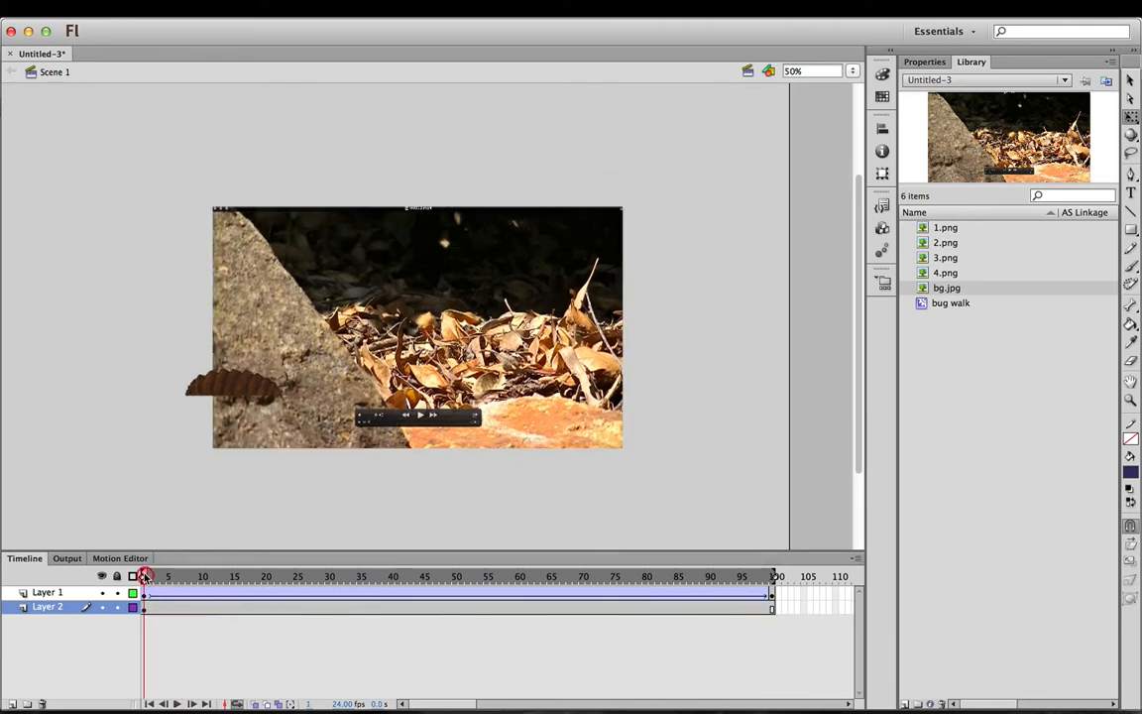
key("super+Return")
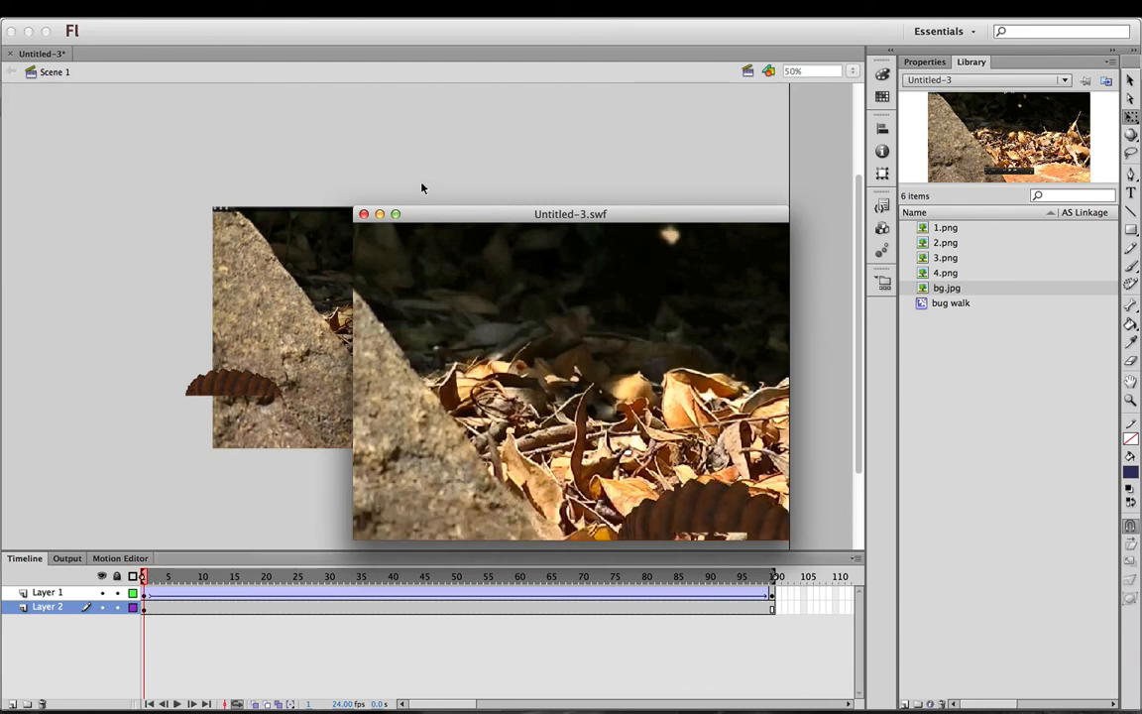
left_click(363, 214)
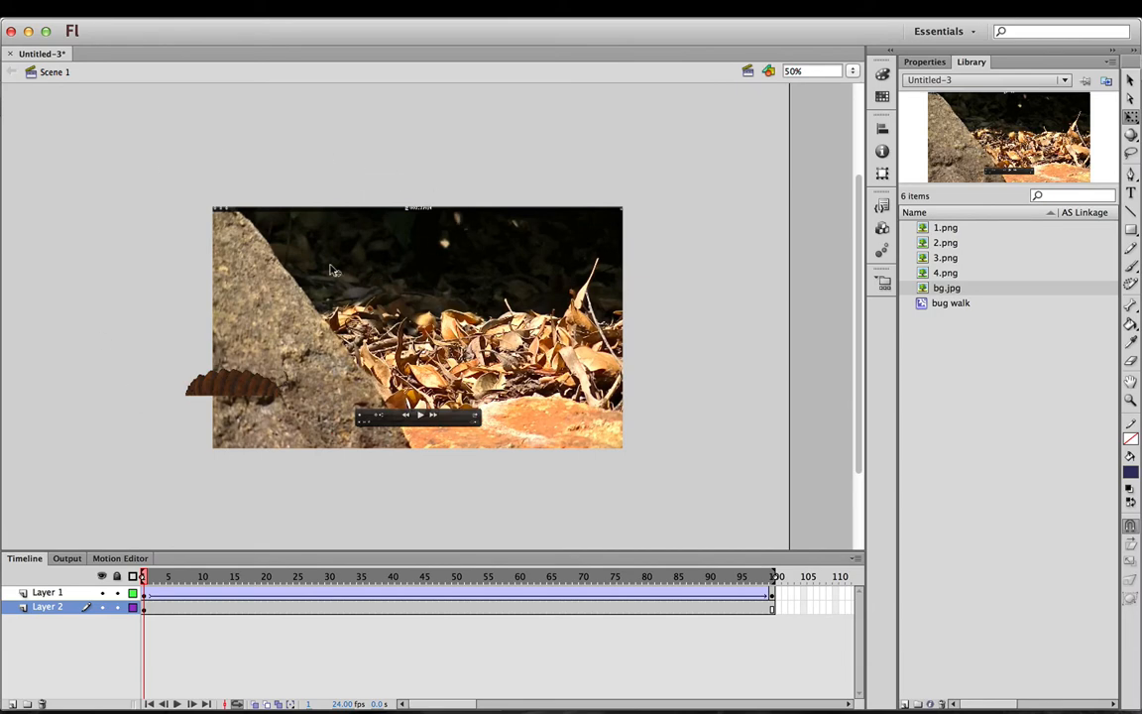
Step: Export the movie to Documents as the QuickTime file Untitled-3.mov, stopping when the last frame is reached, and dismiss the completion message
left_click(97, 9)
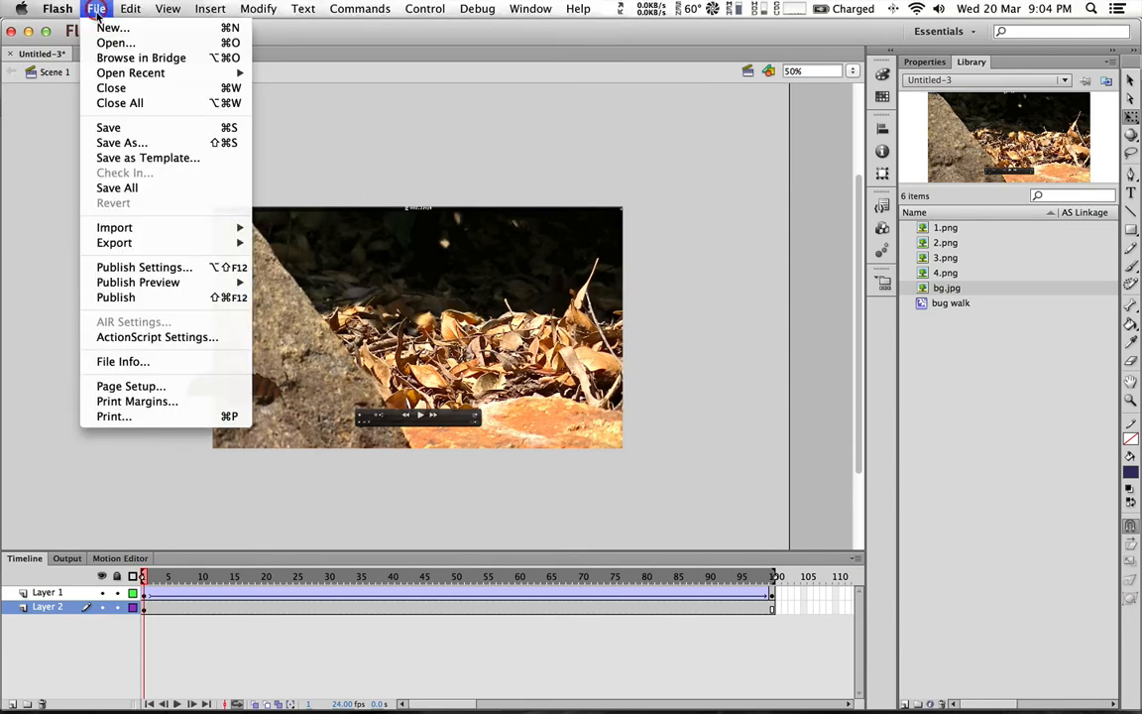
mouse_move(160, 245)
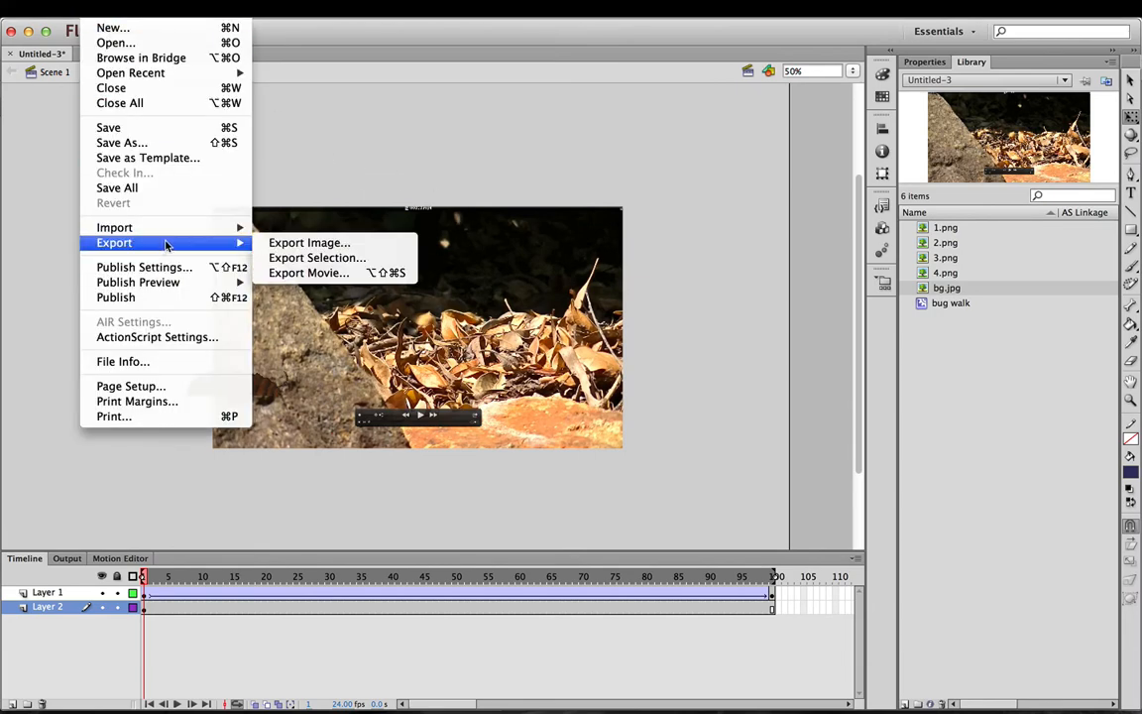
left_click(325, 273)
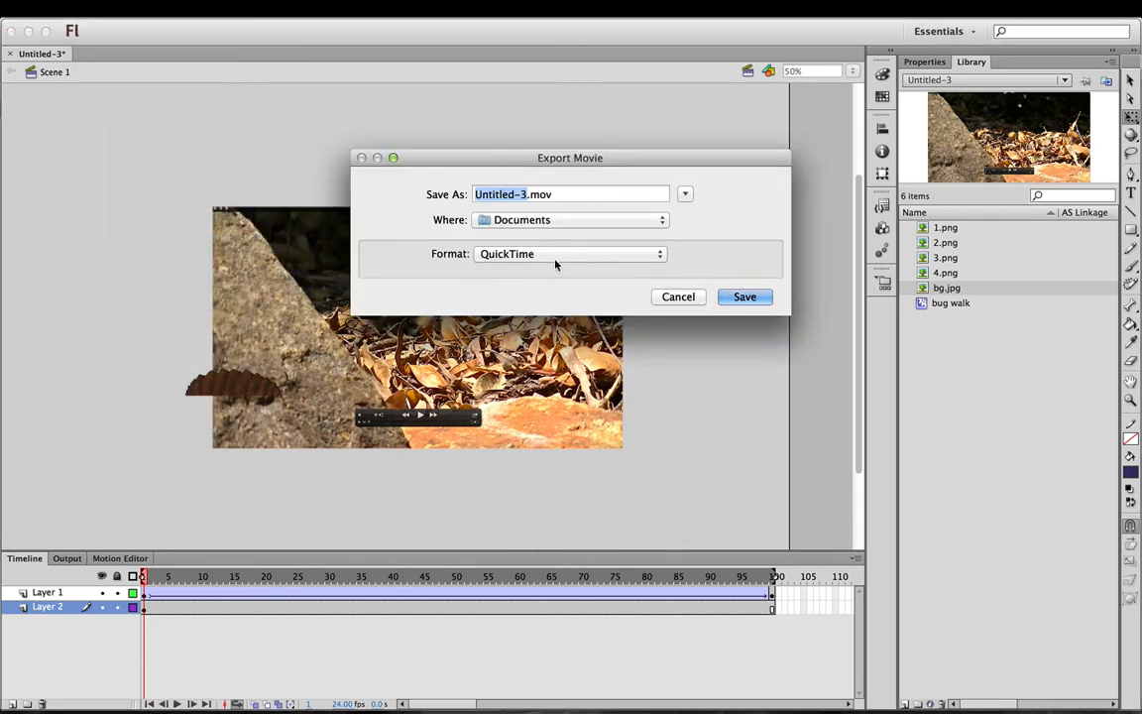
left_click(658, 258)
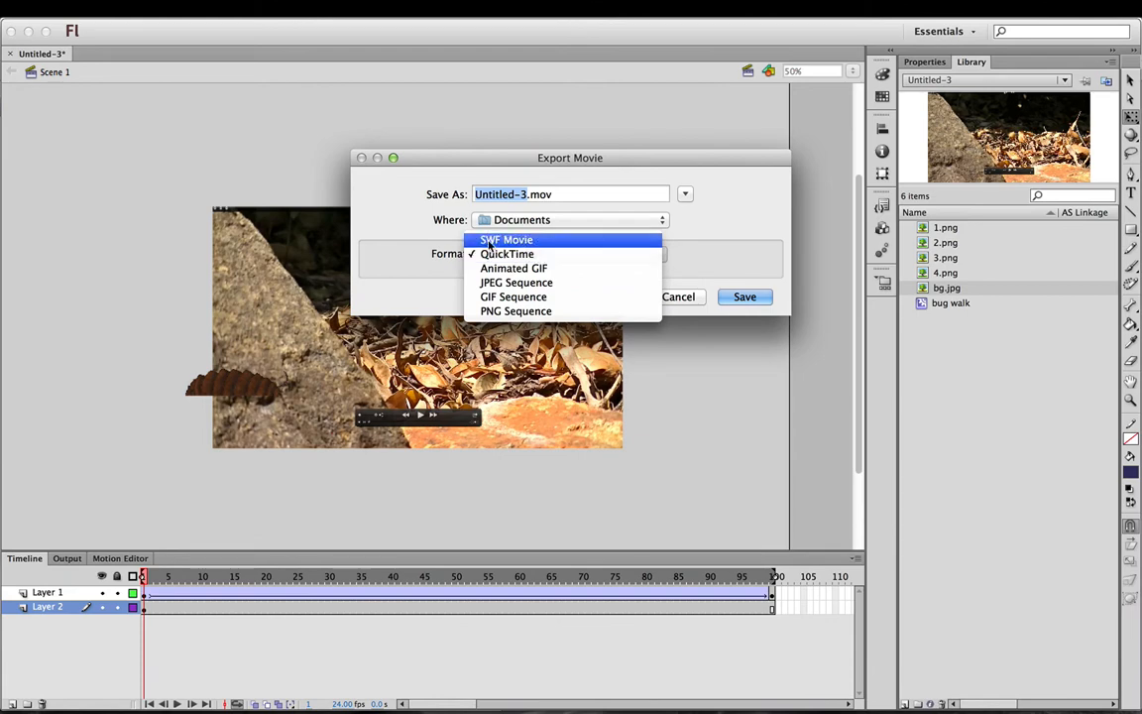
left_click(599, 255)
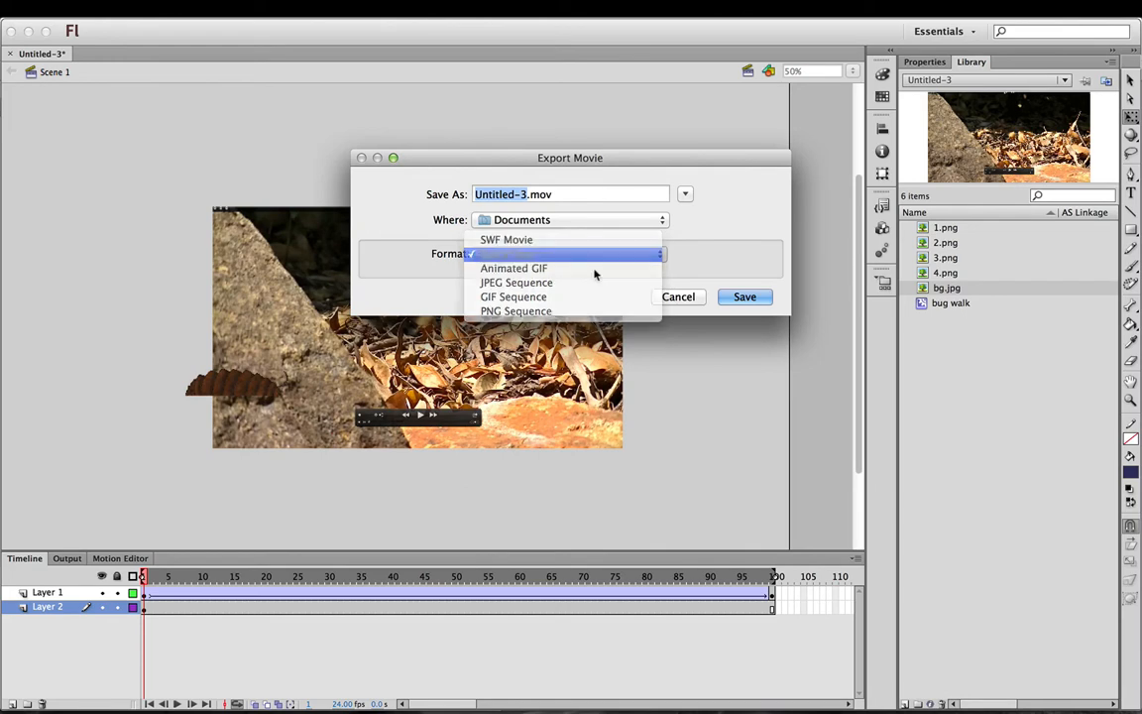
left_click(745, 298)
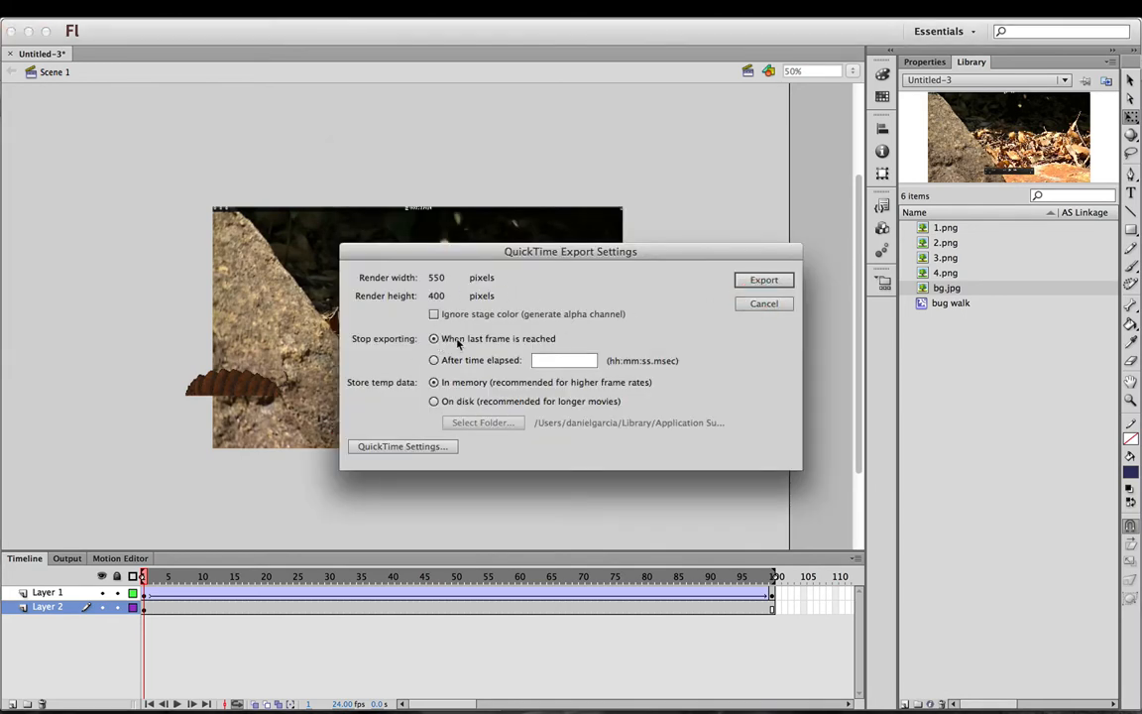
left_click(765, 279)
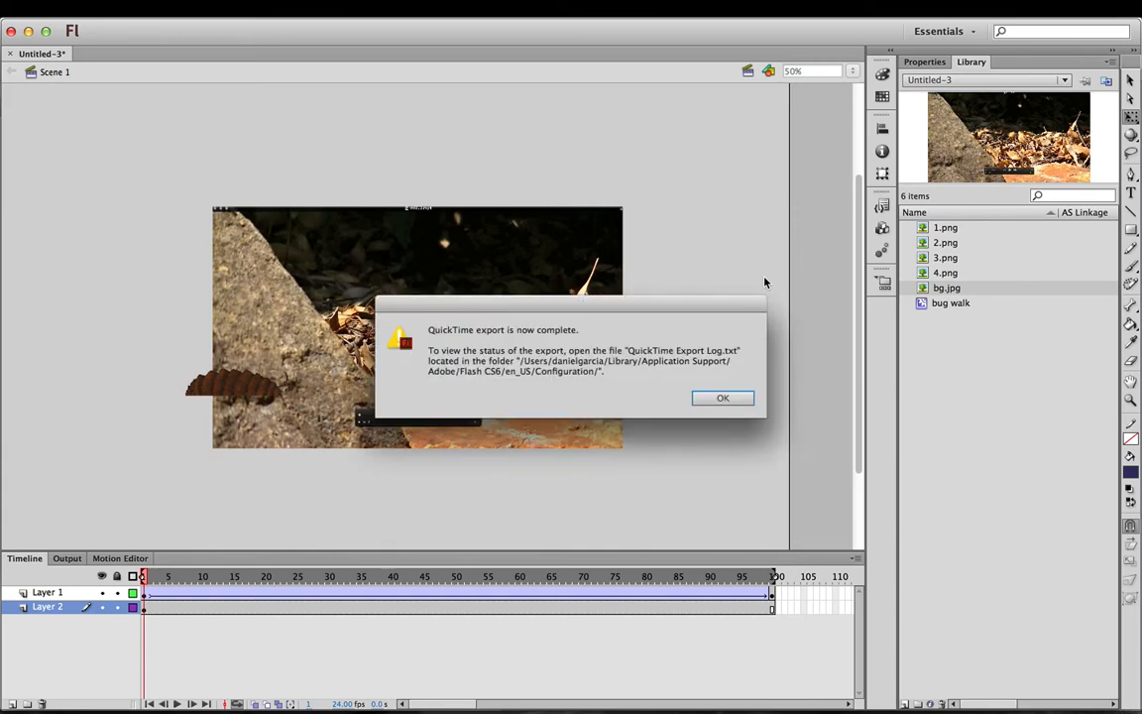
left_click(722, 397)
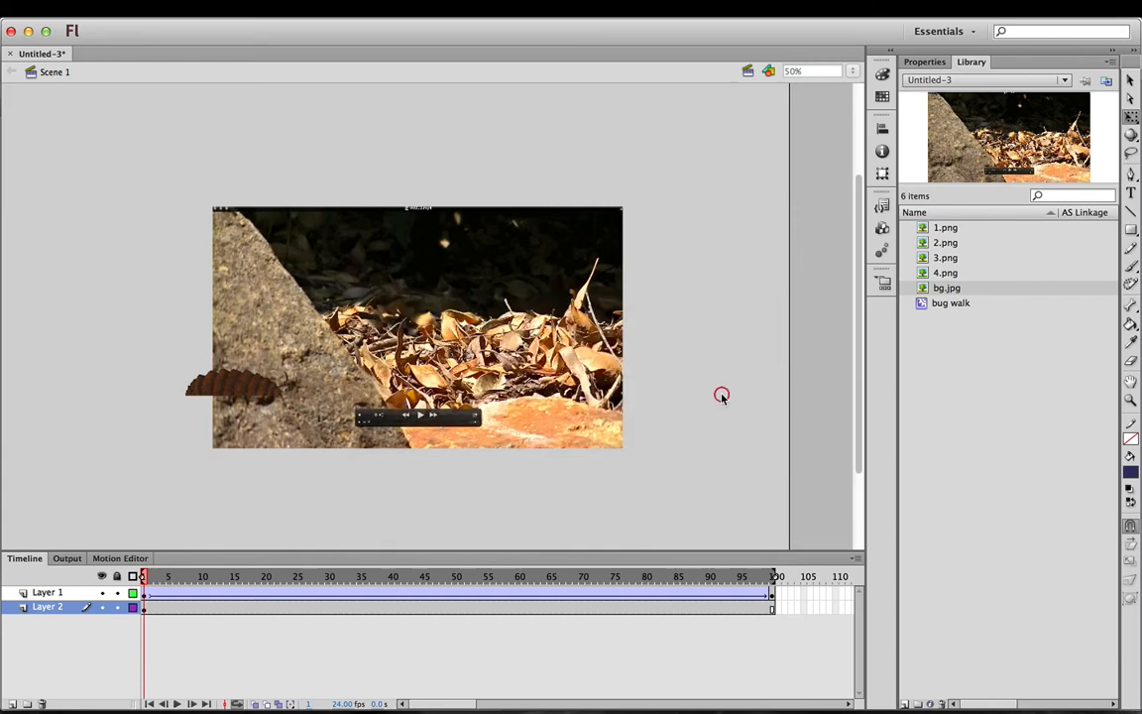
mouse_move(727, 698)
mouse_move(965, 7)
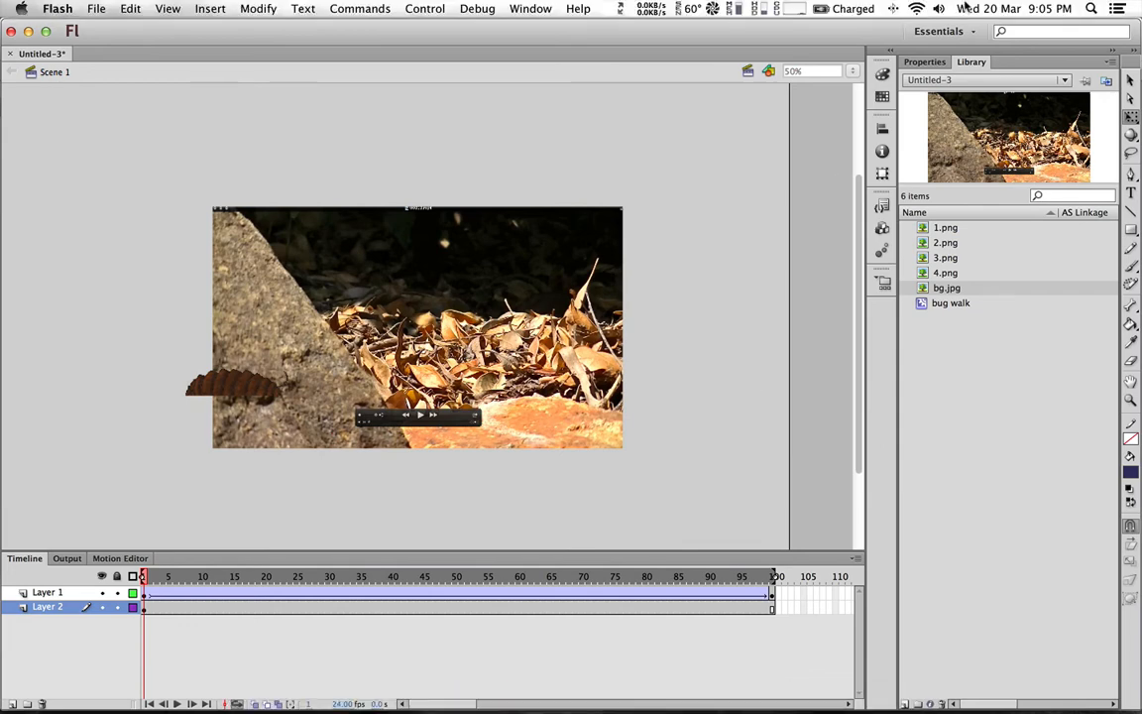
left_click(1091, 8)
type("par")
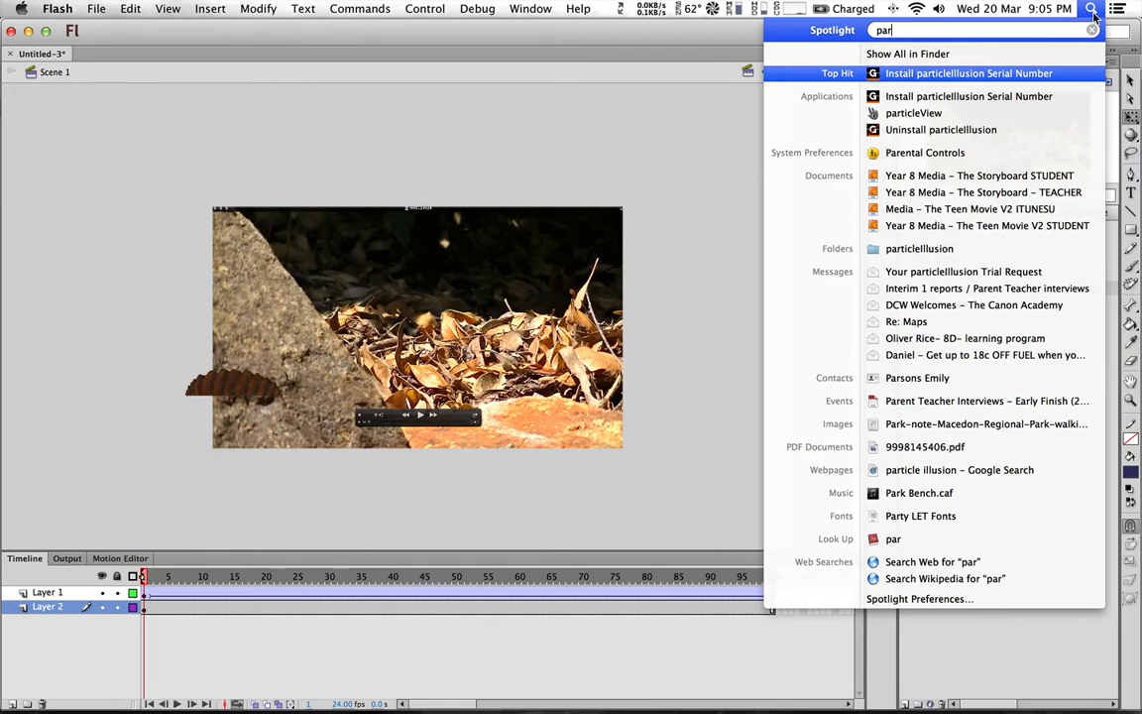
type("tiil")
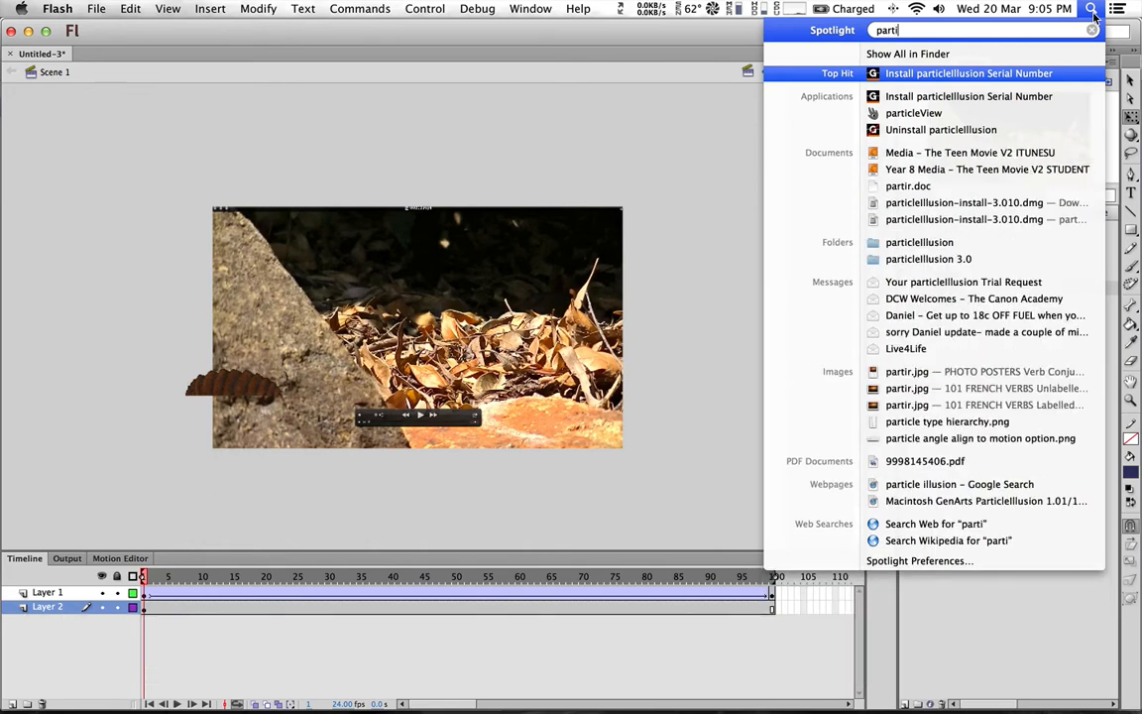
Step: Switch to particleIllusion by launching it from the installed applications
left_click(555, 677)
left_click(278, 696)
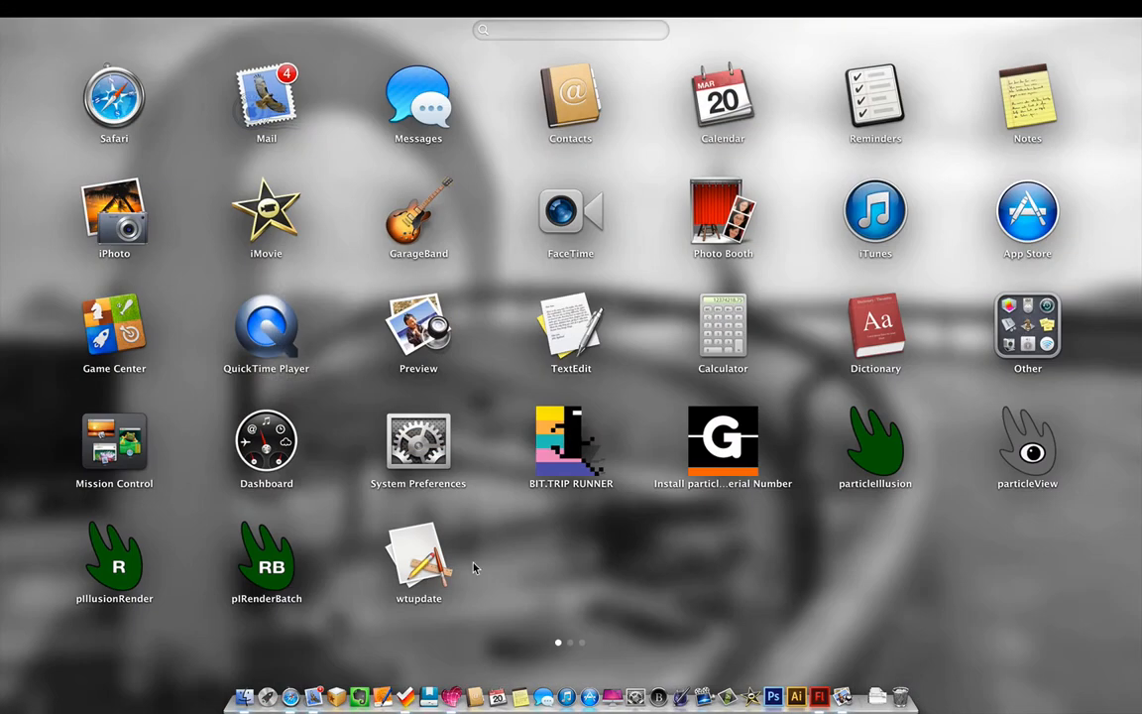
left_click(887, 446)
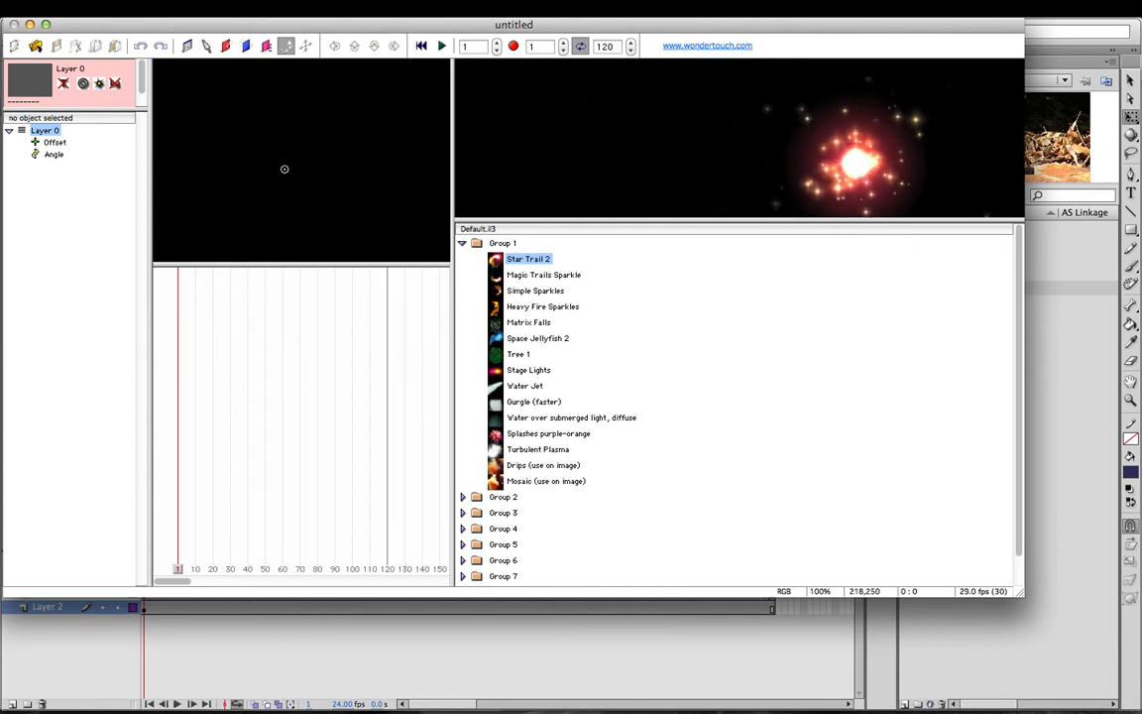
Step: Load Untitled-3.mov from Documents as the Layer 0 background, matching the stage to the movie's size and keeping the default background settings
left_click(33, 85)
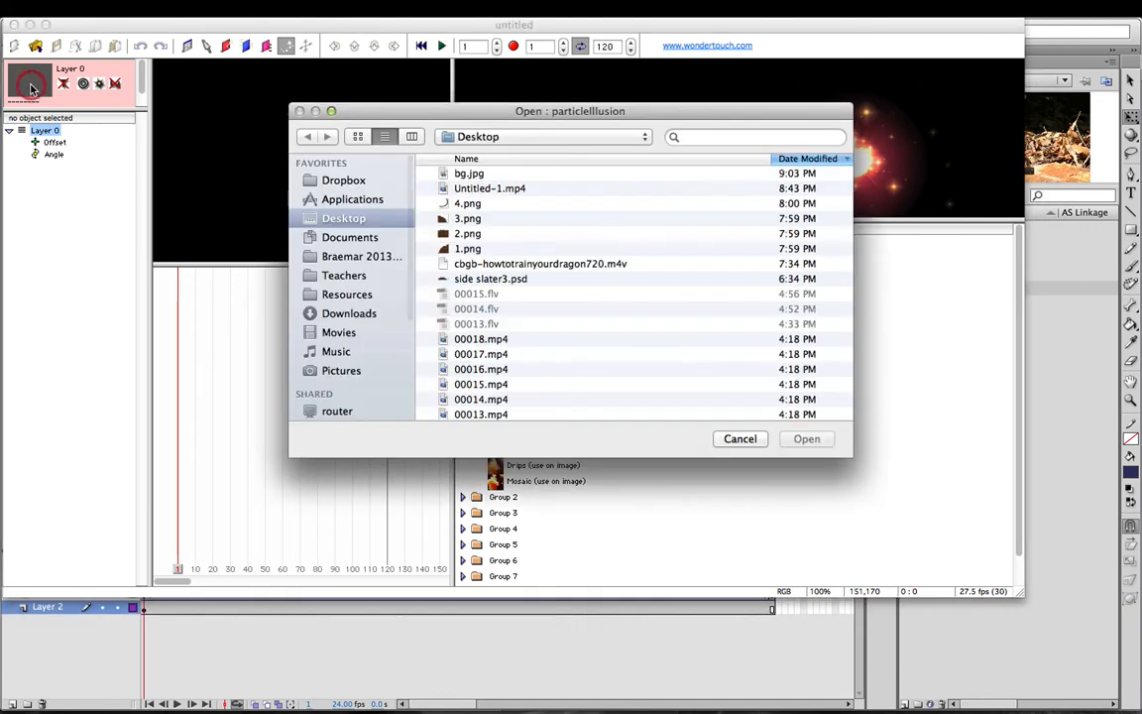
scroll(473, 201, "up", 1)
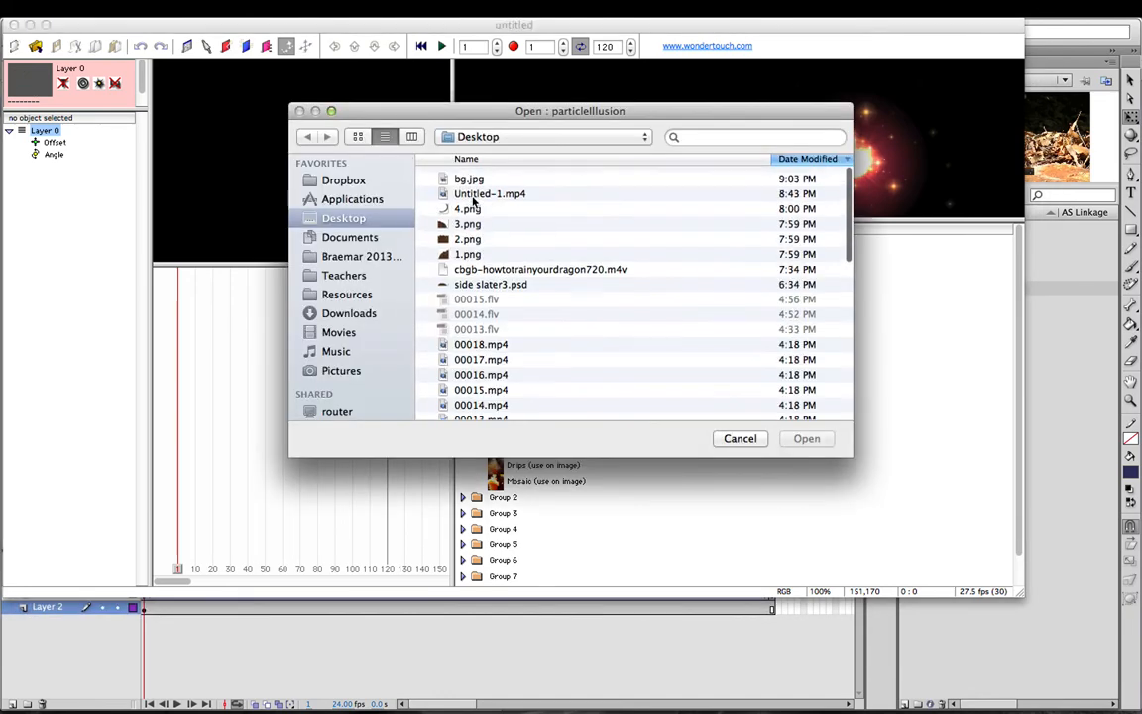
left_click(347, 237)
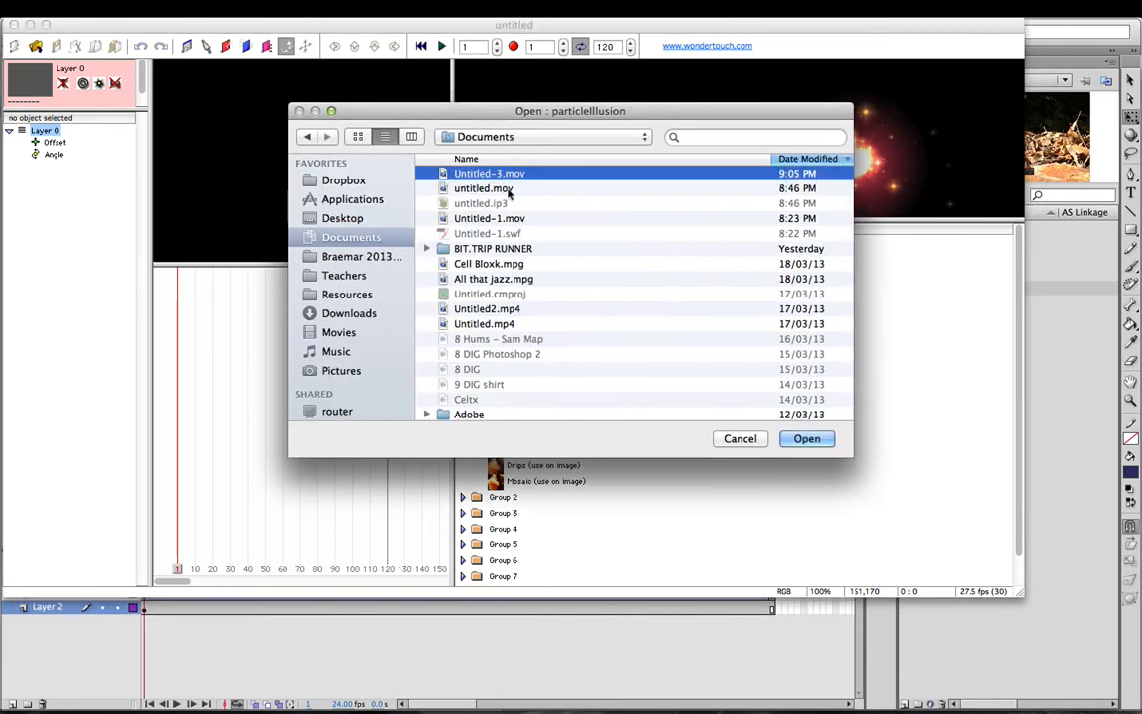
left_click(805, 439)
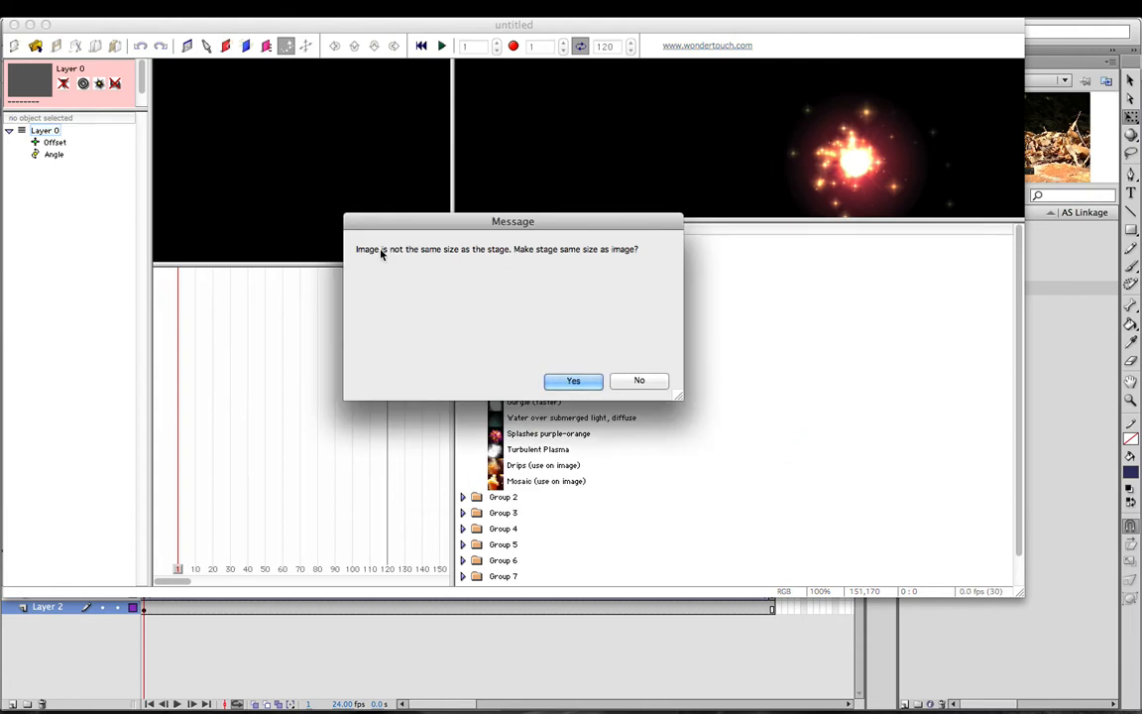
left_click(595, 380)
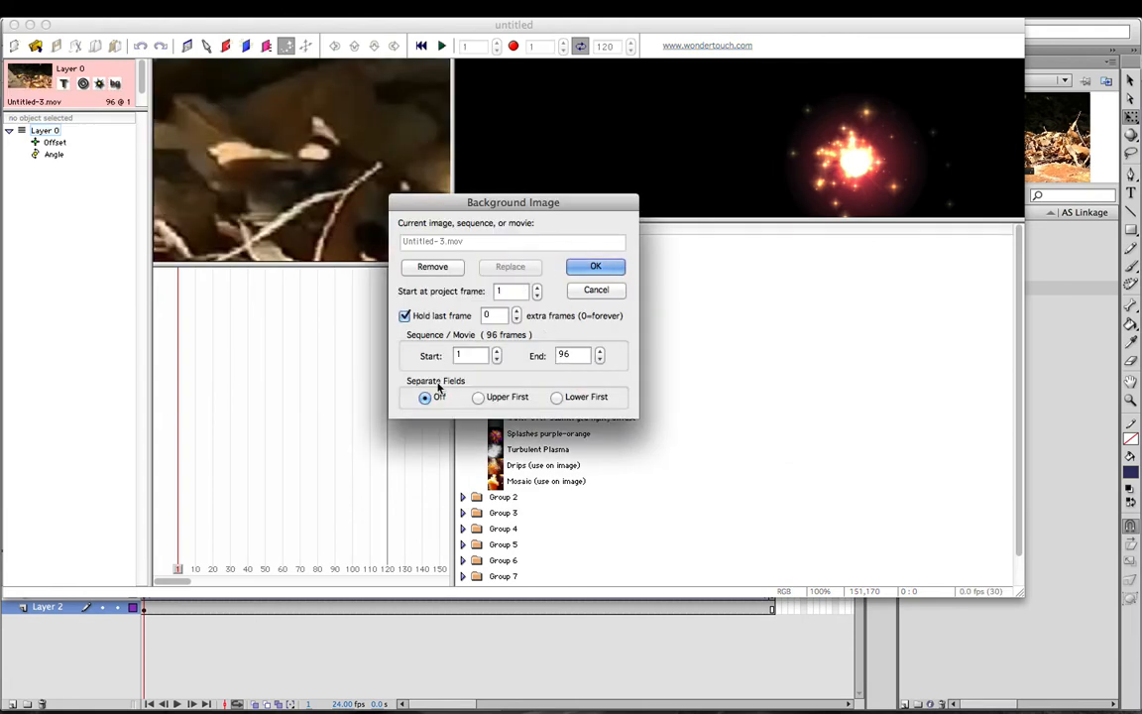
left_click(595, 264)
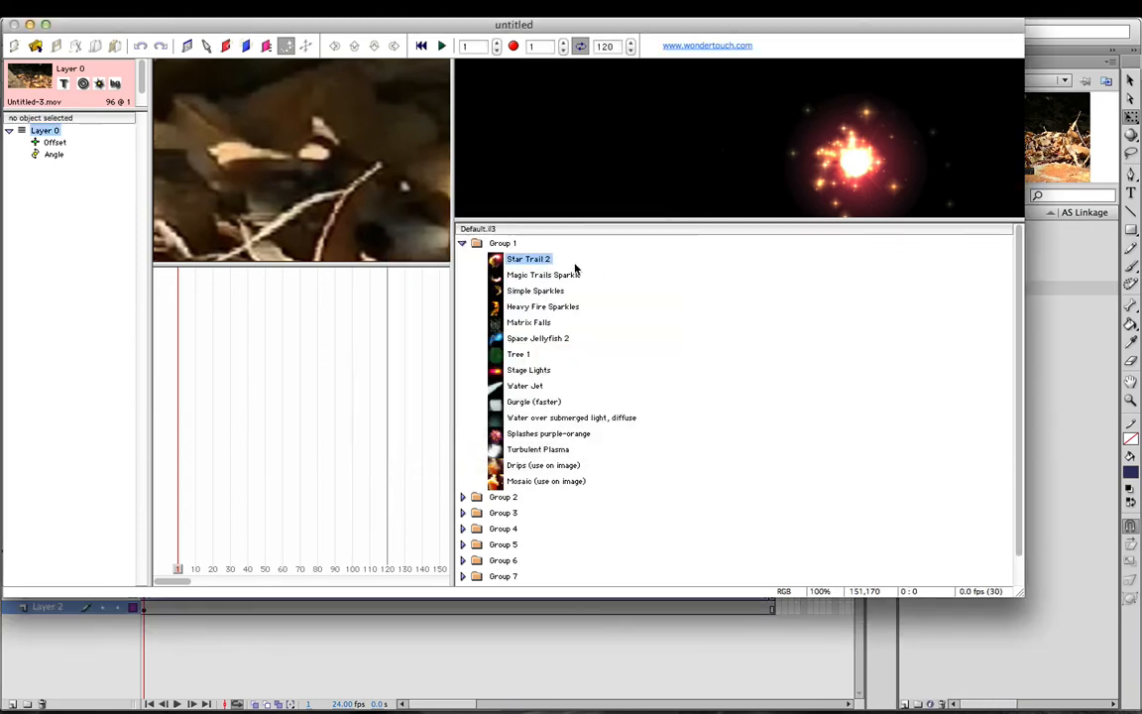
Step: Enlarge the stage area in both directions and zoom it so the whole background movie fits
left_click_drag(449, 264, 600, 267)
left_click_drag(465, 266, 465, 379)
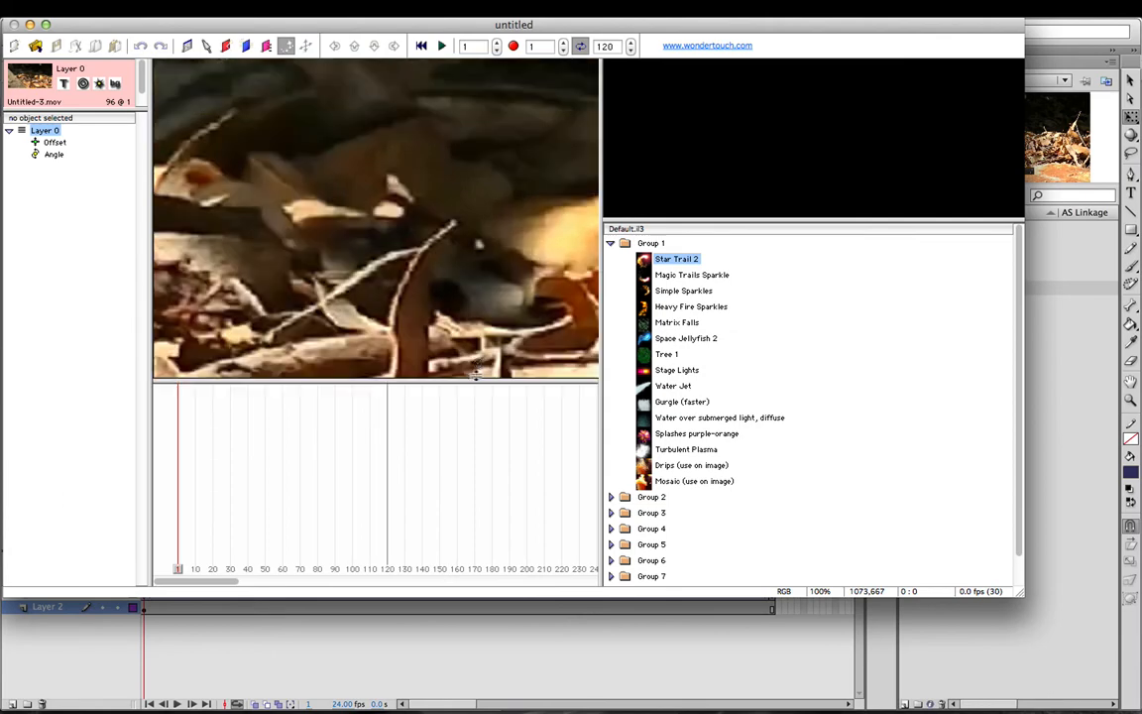
right_click(377, 211)
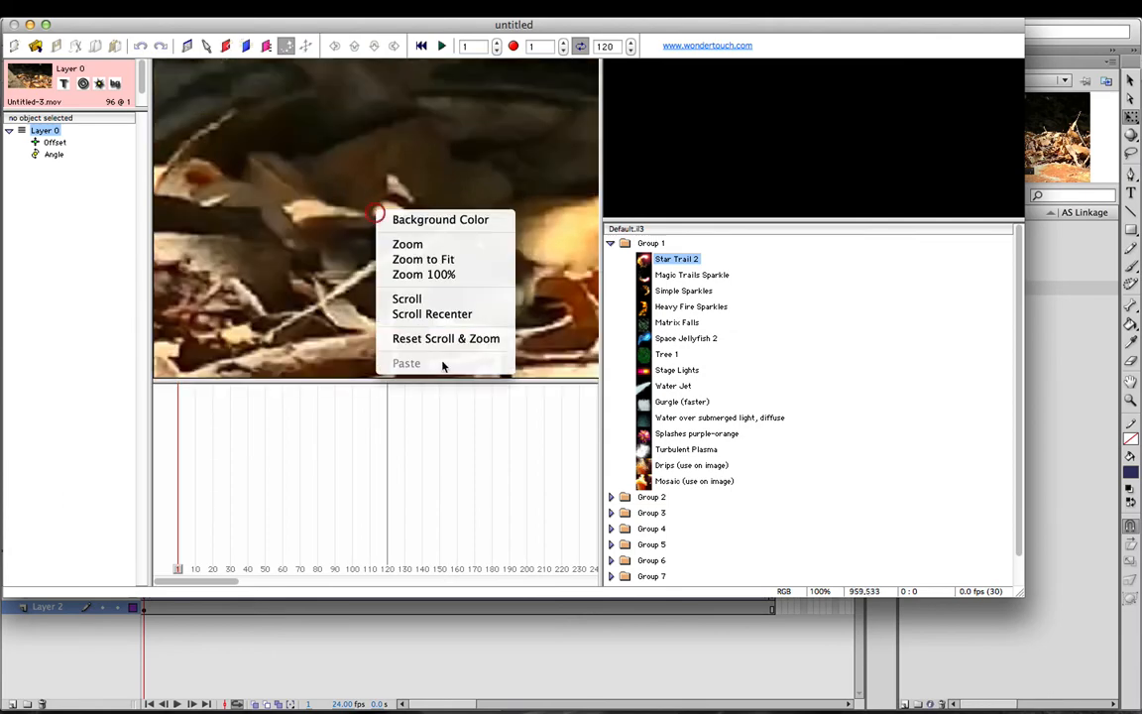
left_click(441, 260)
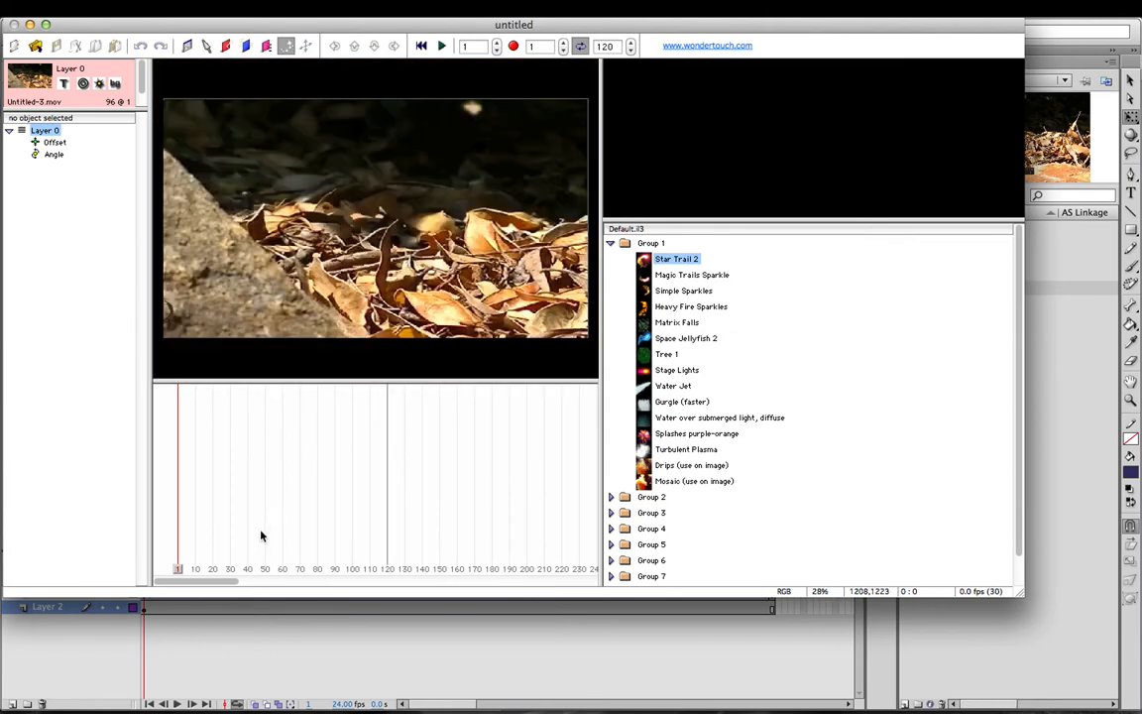
Step: Set the project's end frame to 100
left_click_drag(187, 572, 353, 568)
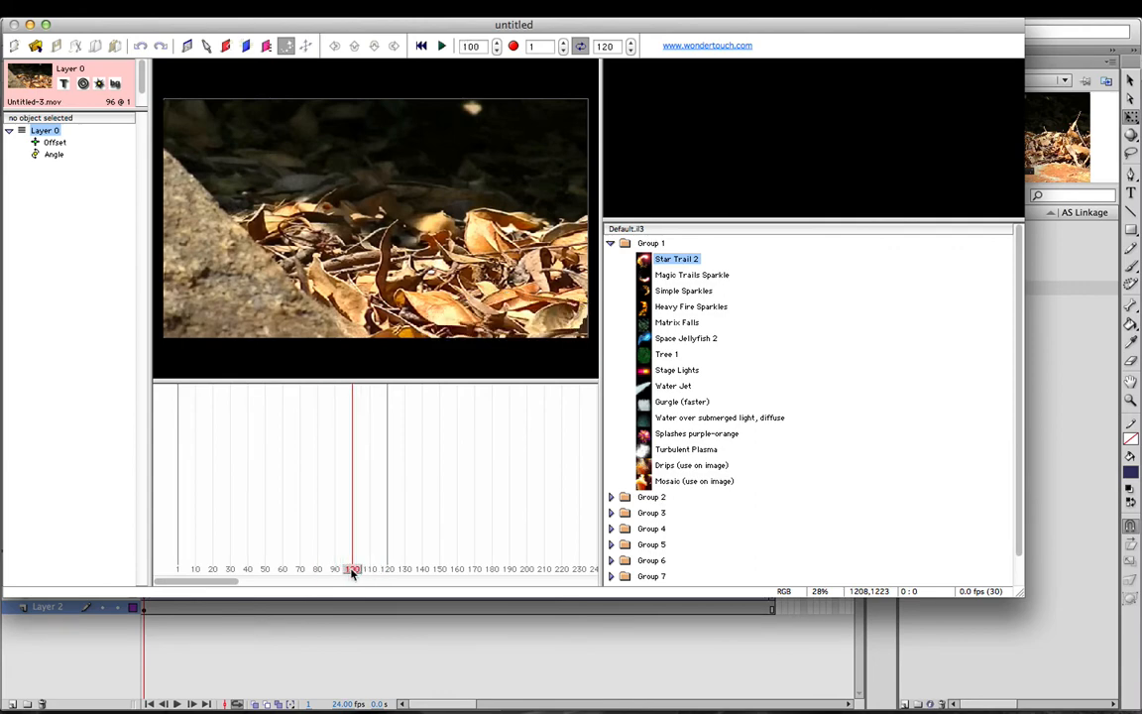
double_click(606, 46)
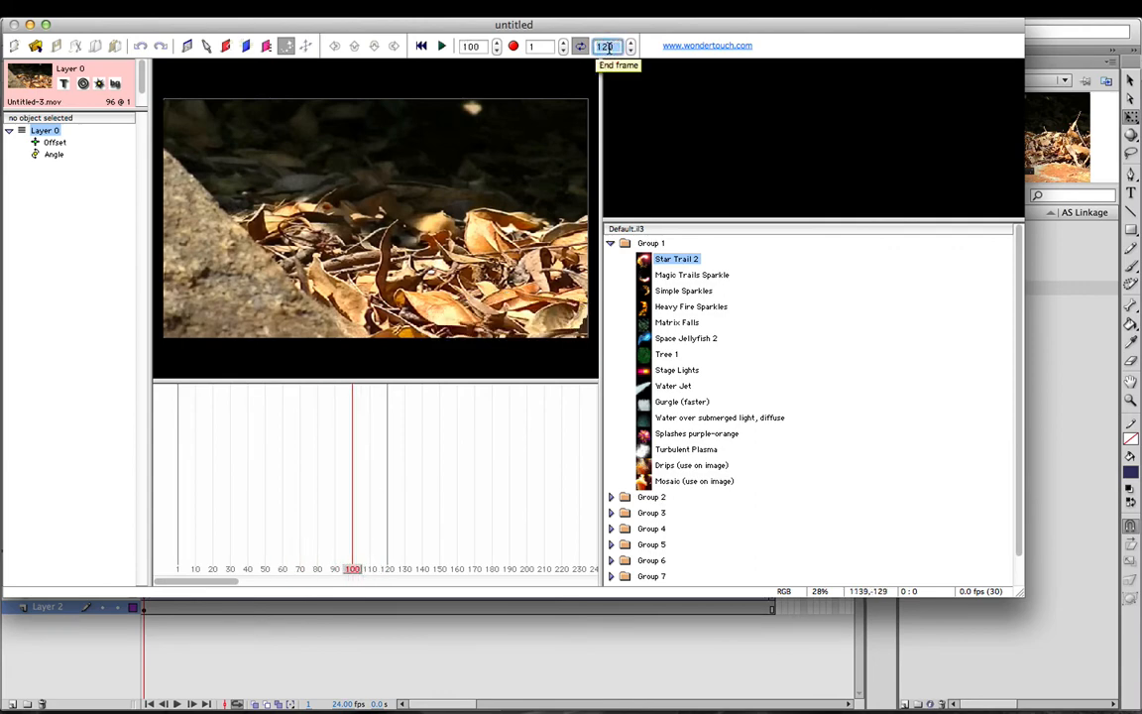
type("100")
key("Return")
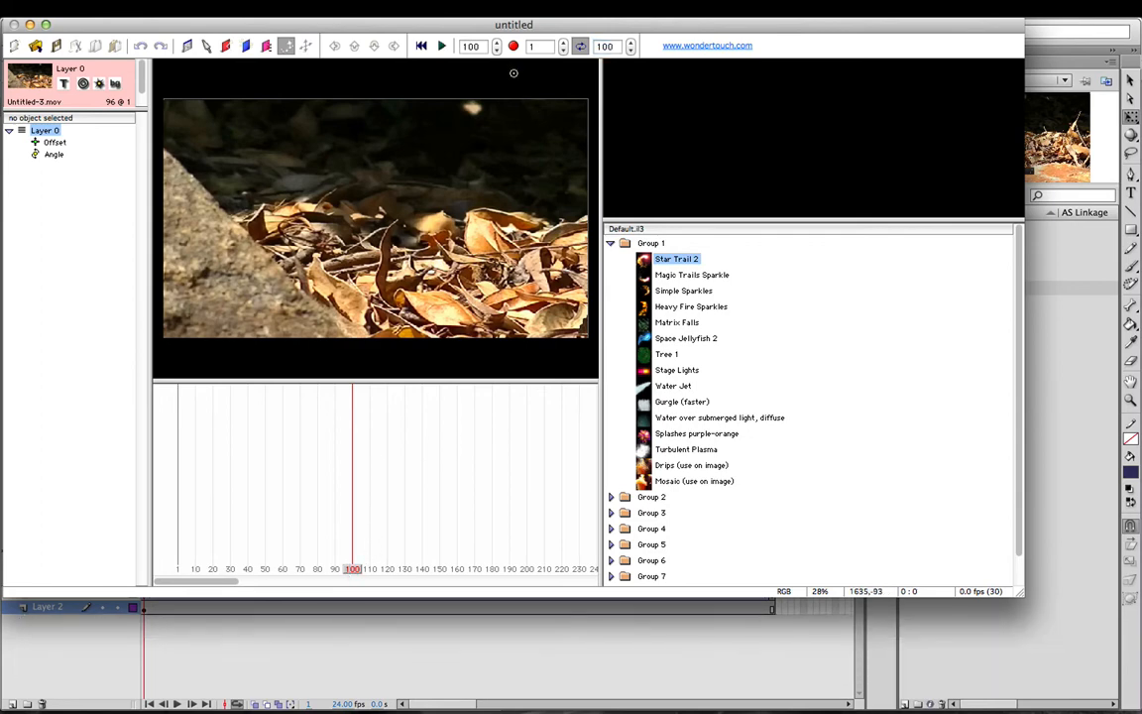
Step: Play the background movie to check the bug's walk, stop playback and return to frame 1
left_click(442, 46)
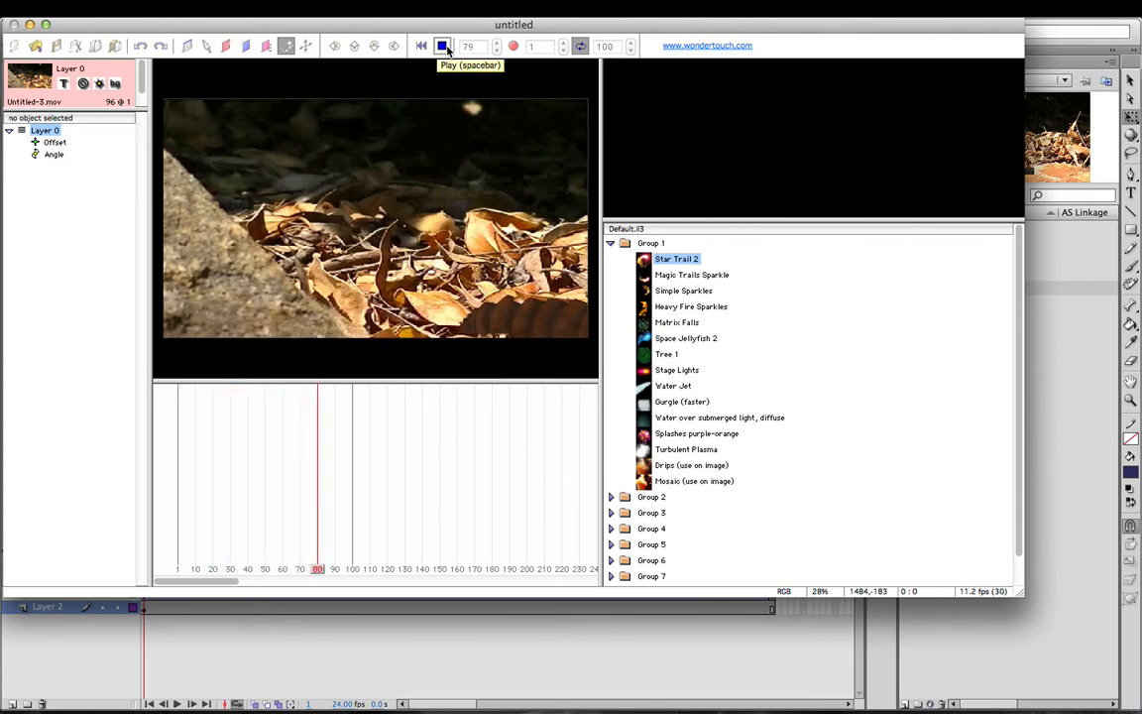
left_click(443, 46)
left_click_drag(318, 570, 171, 569)
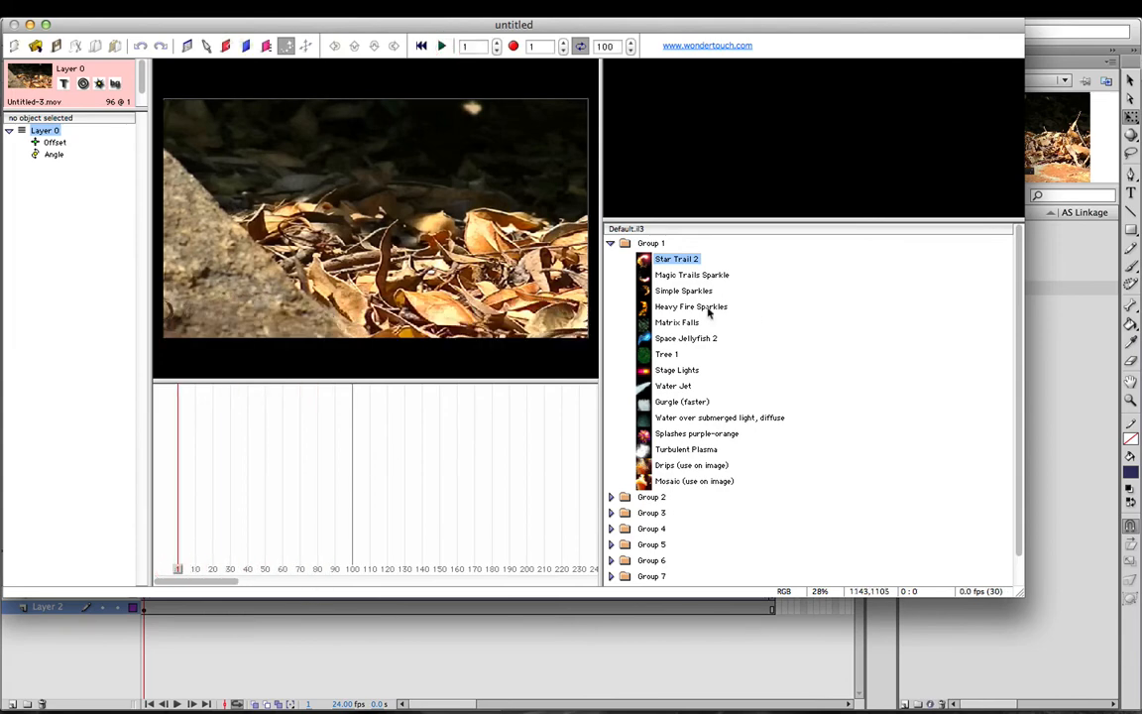
Step: Browse the Group 1 and Group 2 emitters, previewing Water Jet, Explosion 3, Streaky Burst, Cartoon Smoke, Shadowed Smoke and Red Comet
left_click(665, 311)
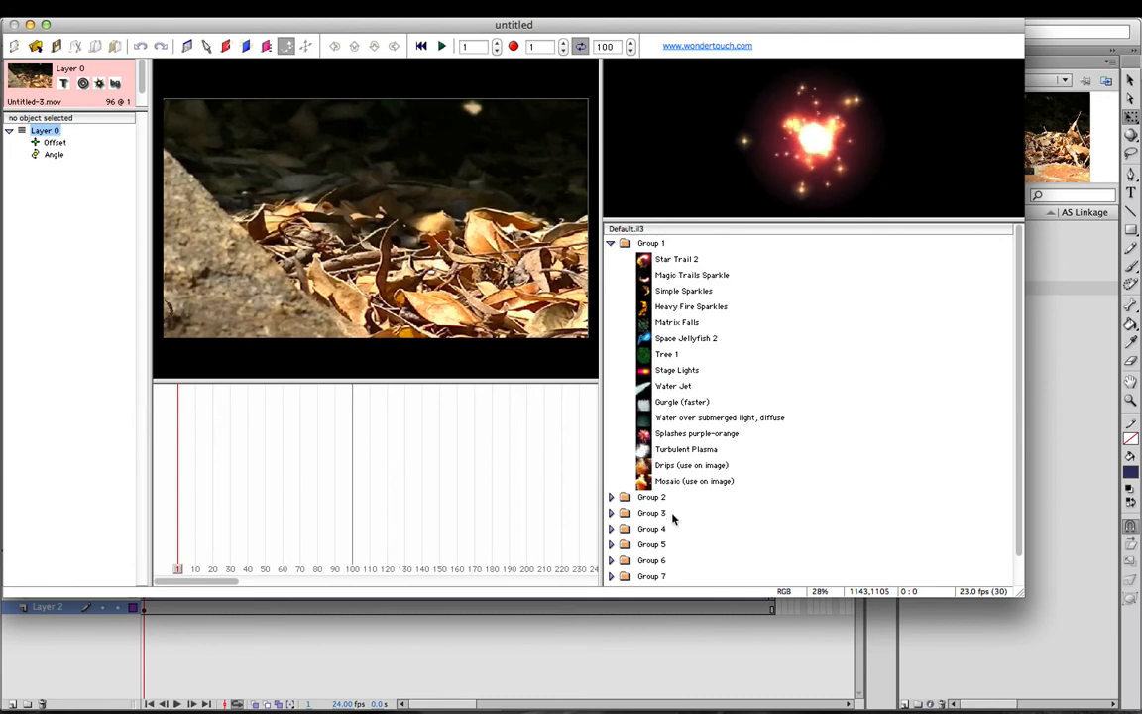
left_click(674, 386)
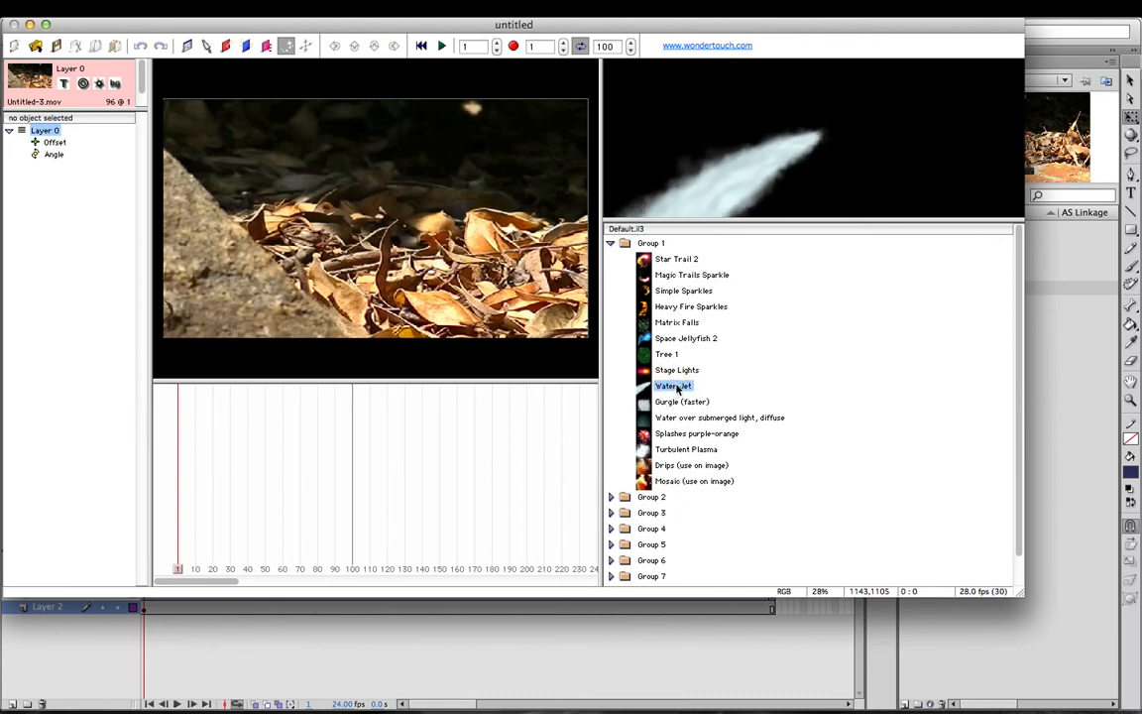
left_click(610, 497)
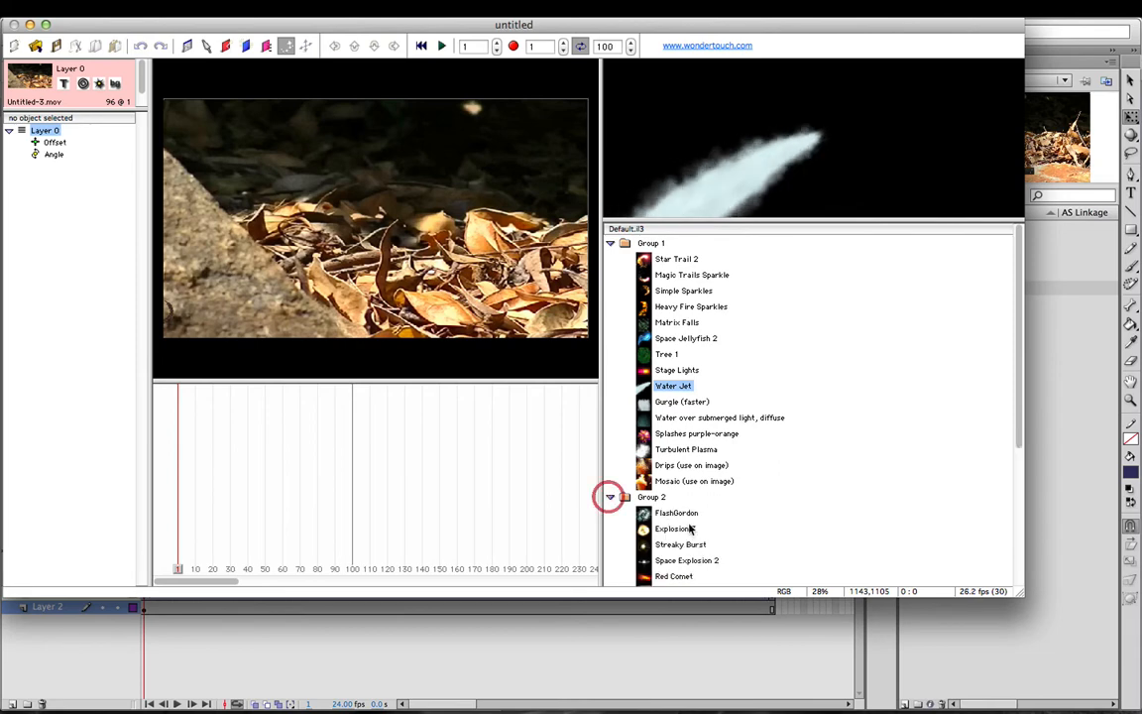
left_click(684, 529)
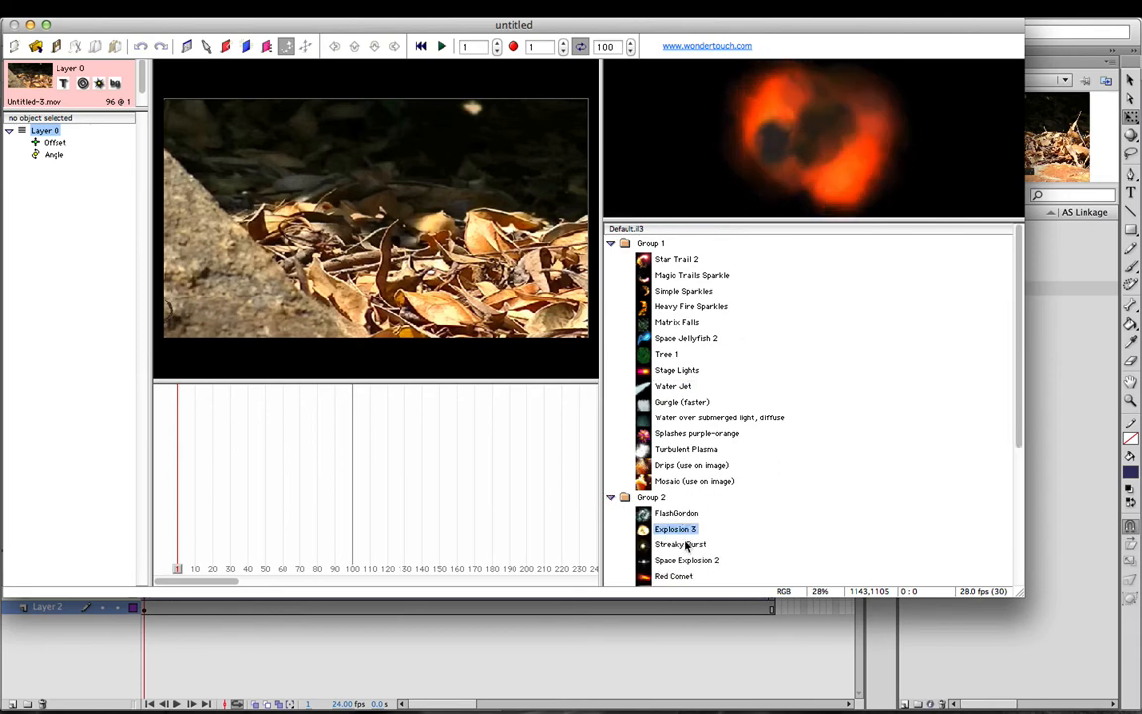
left_click(684, 545)
scroll(684, 545, "down", 5)
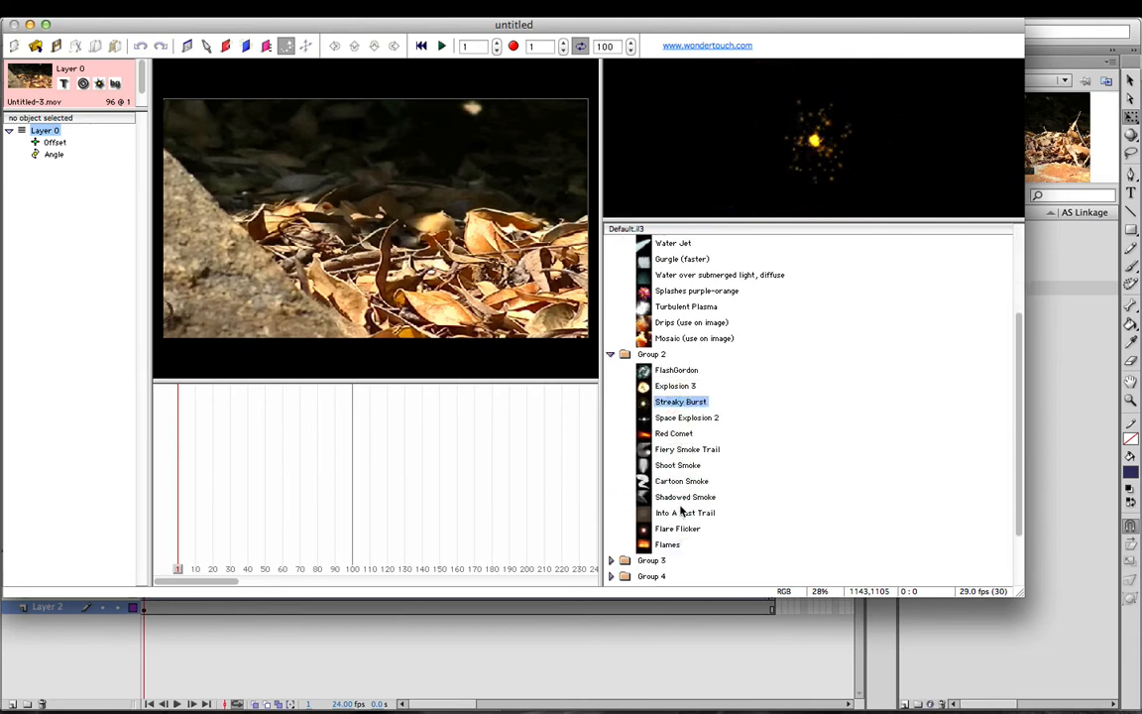
left_click(679, 481)
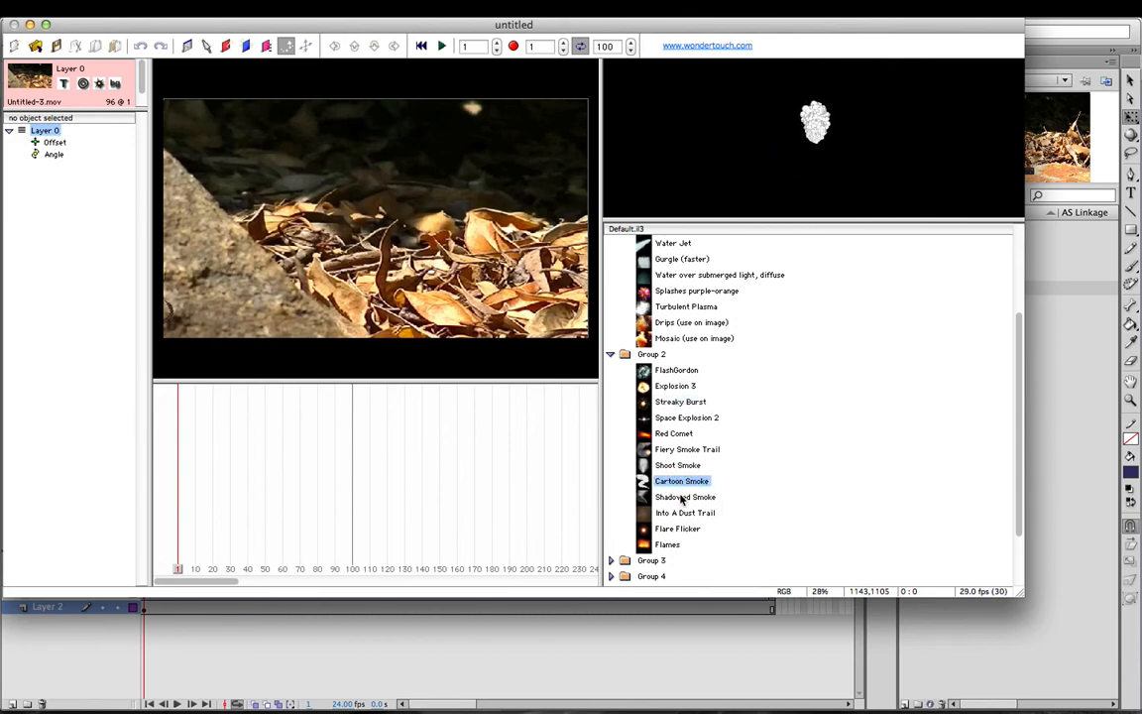
left_click(680, 499)
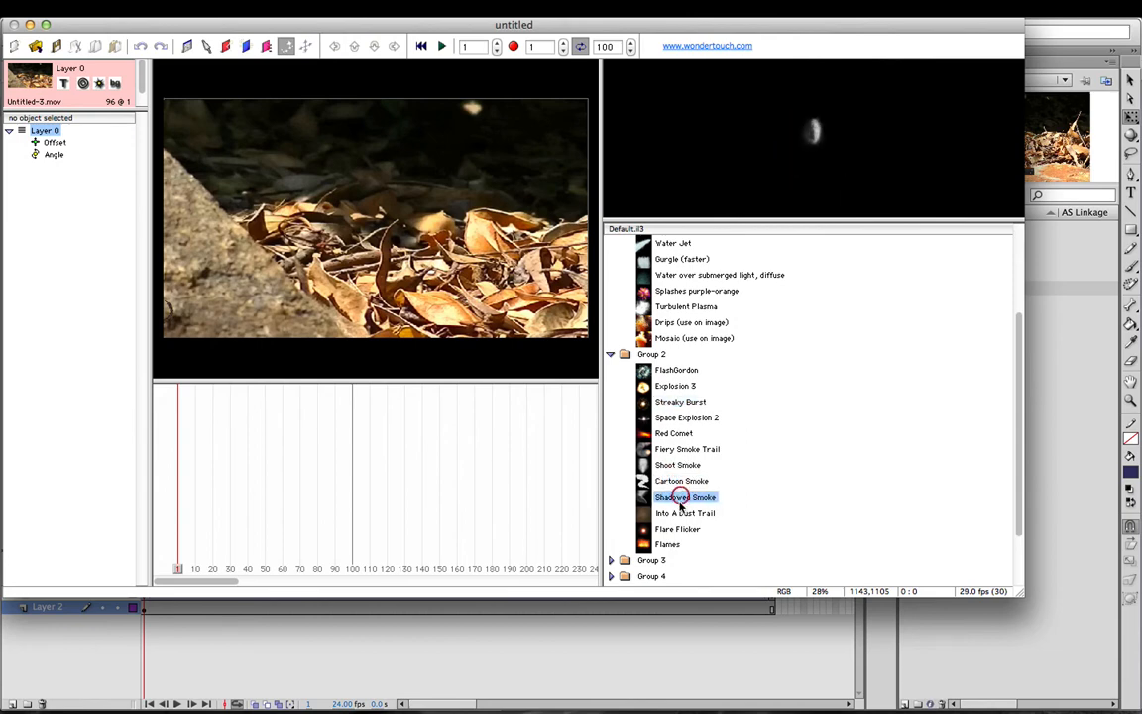
left_click(674, 434)
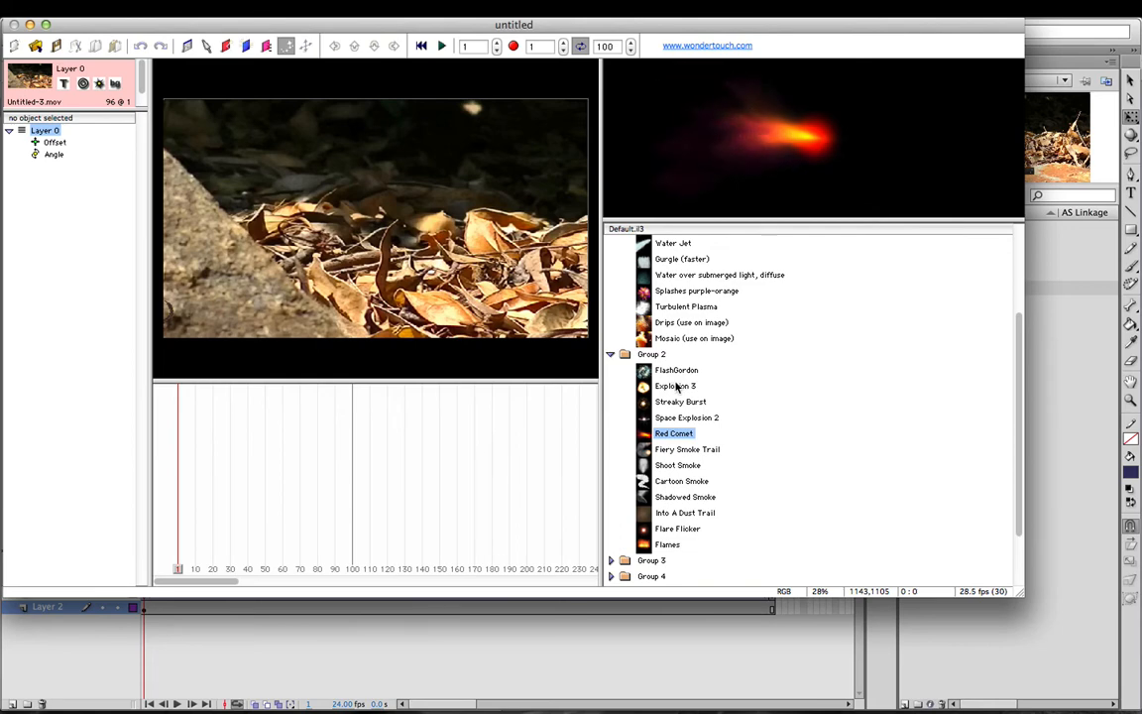
left_click(676, 387)
Step: Place a Flames emitter just outside the background movie's lower-left corner and undo the placement
left_click(667, 545)
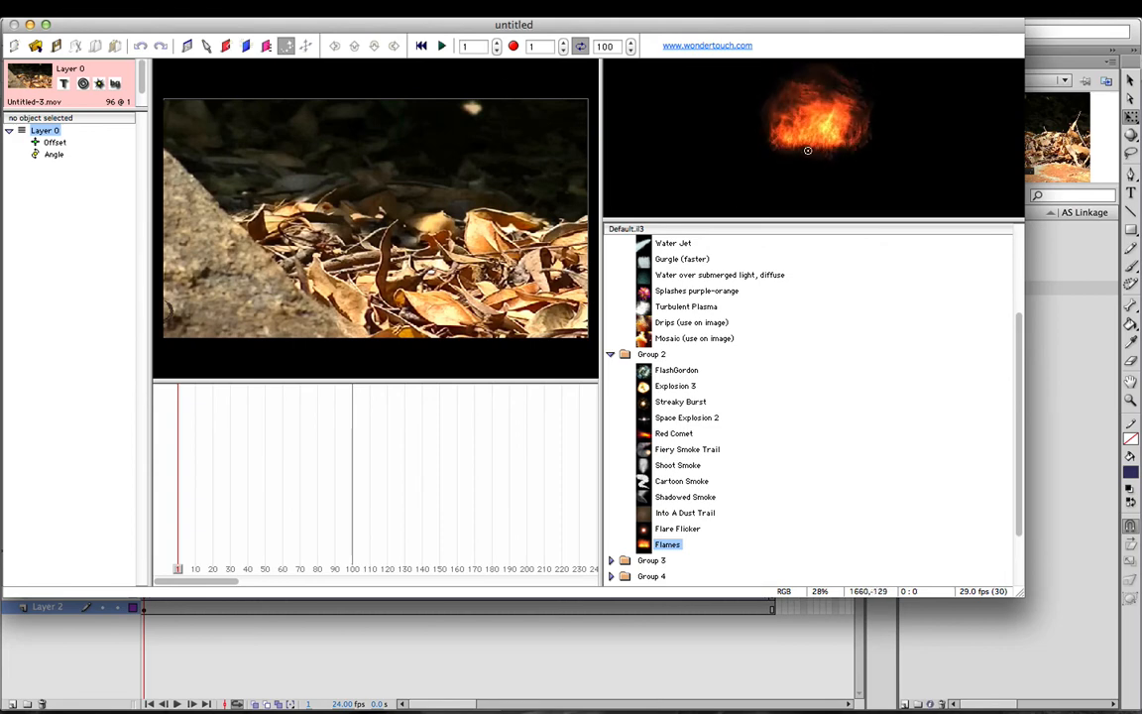
left_click(159, 335)
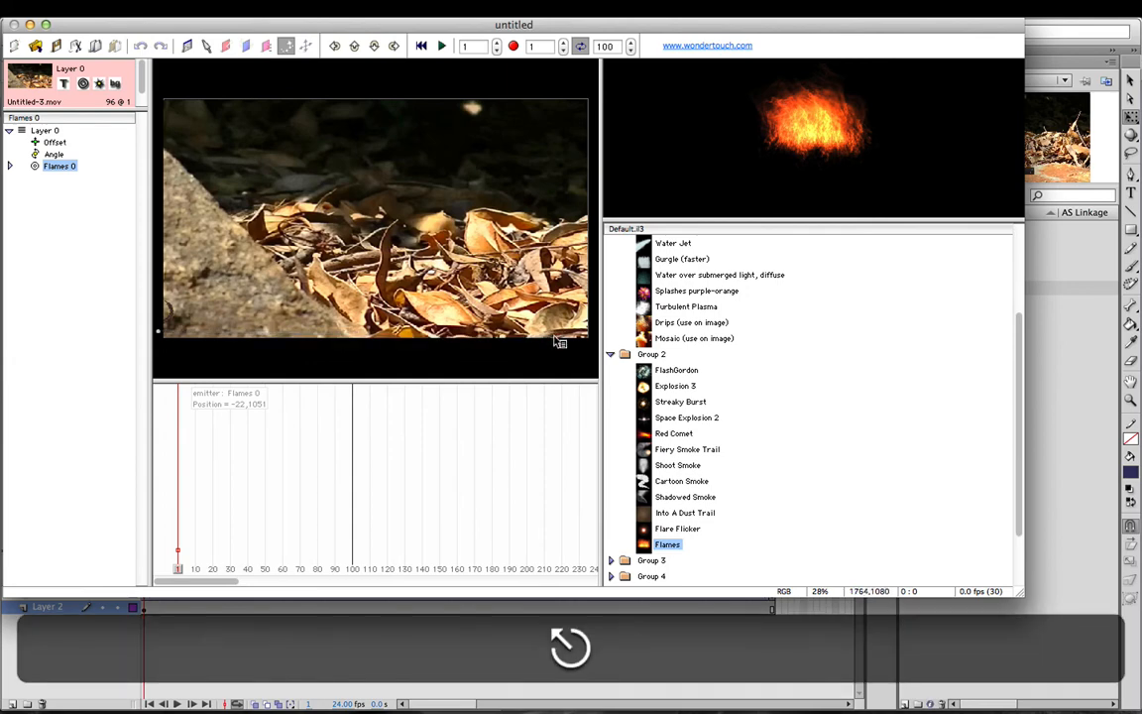
key("super+z")
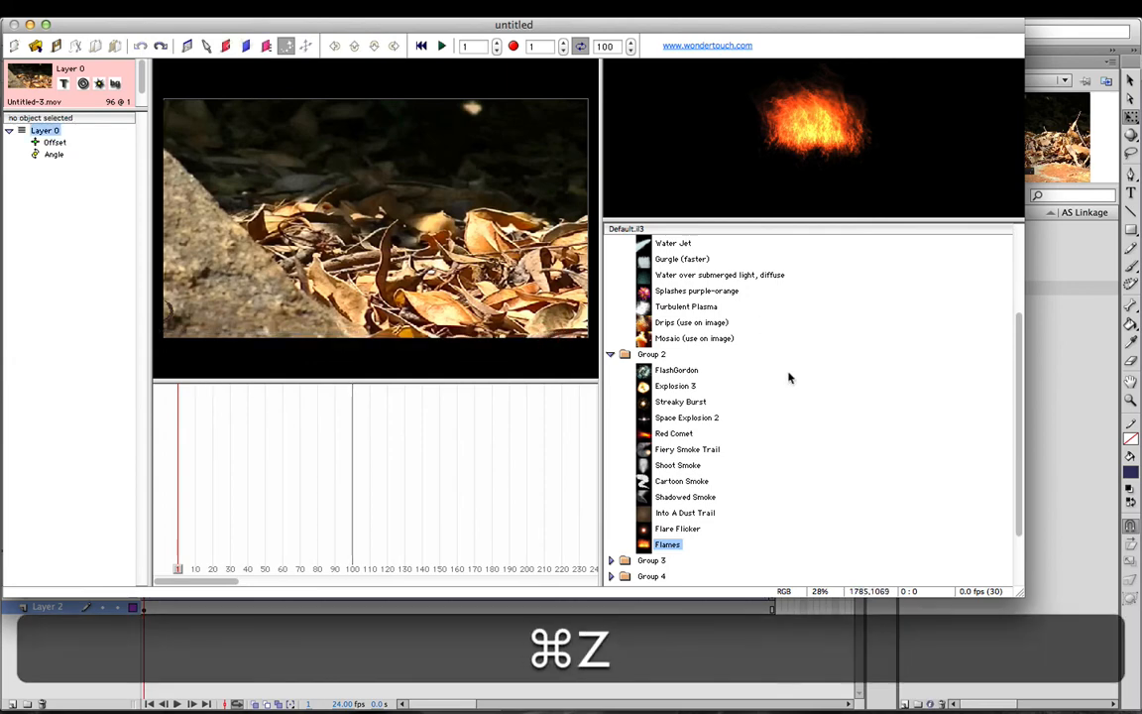
Step: Browse the Group 2, Group 3 and Group 4 emitters, previewing Streaky Burst, Space Explosion 2 and Clouds Swirl In 2
scroll(650, 326, "down", 1)
left_click(680, 354)
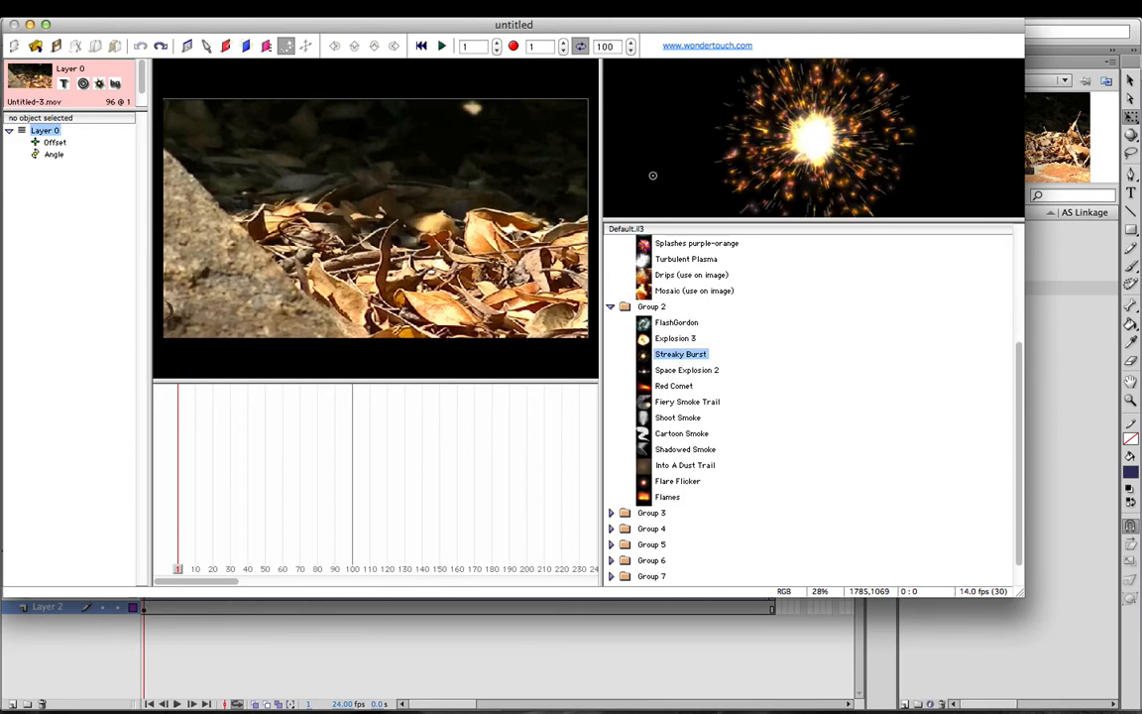
left_click(666, 370)
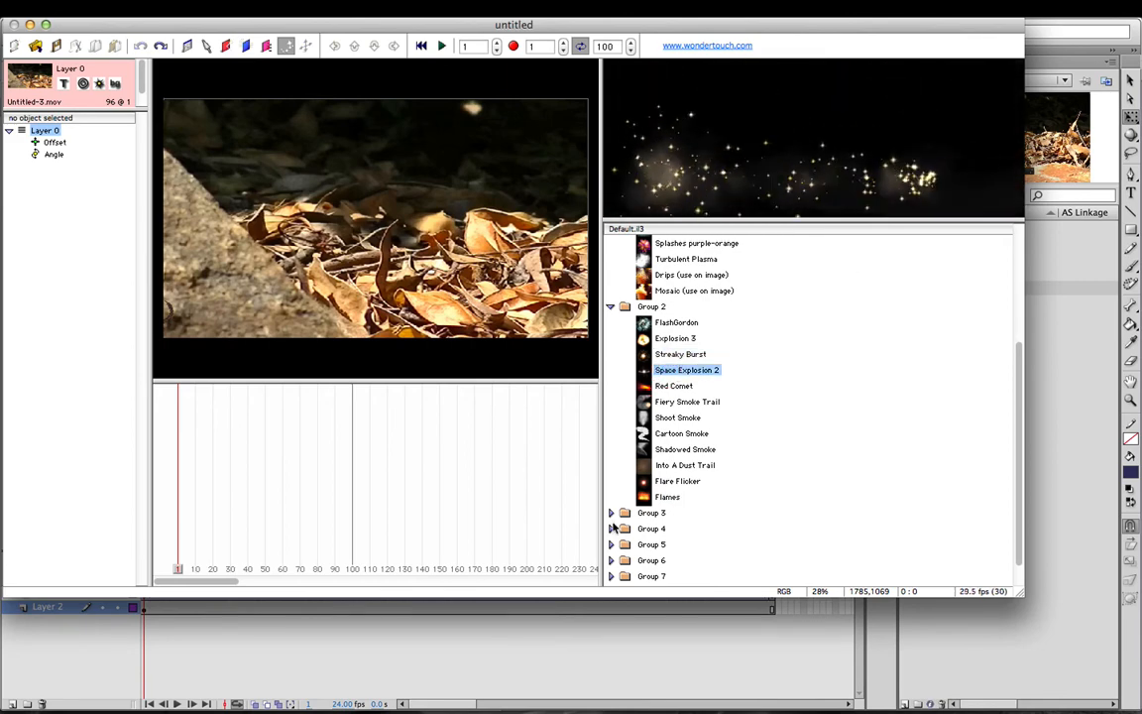
left_click(610, 515)
scroll(645, 516, "down", 5)
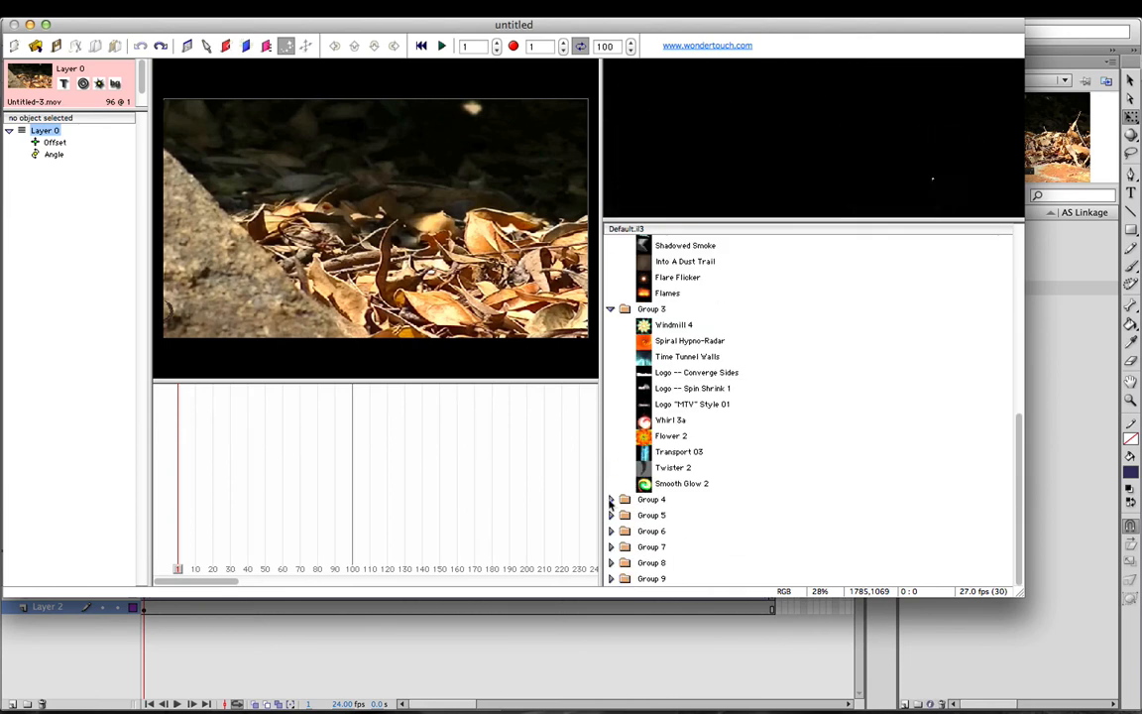
left_click(611, 500)
left_click(695, 515)
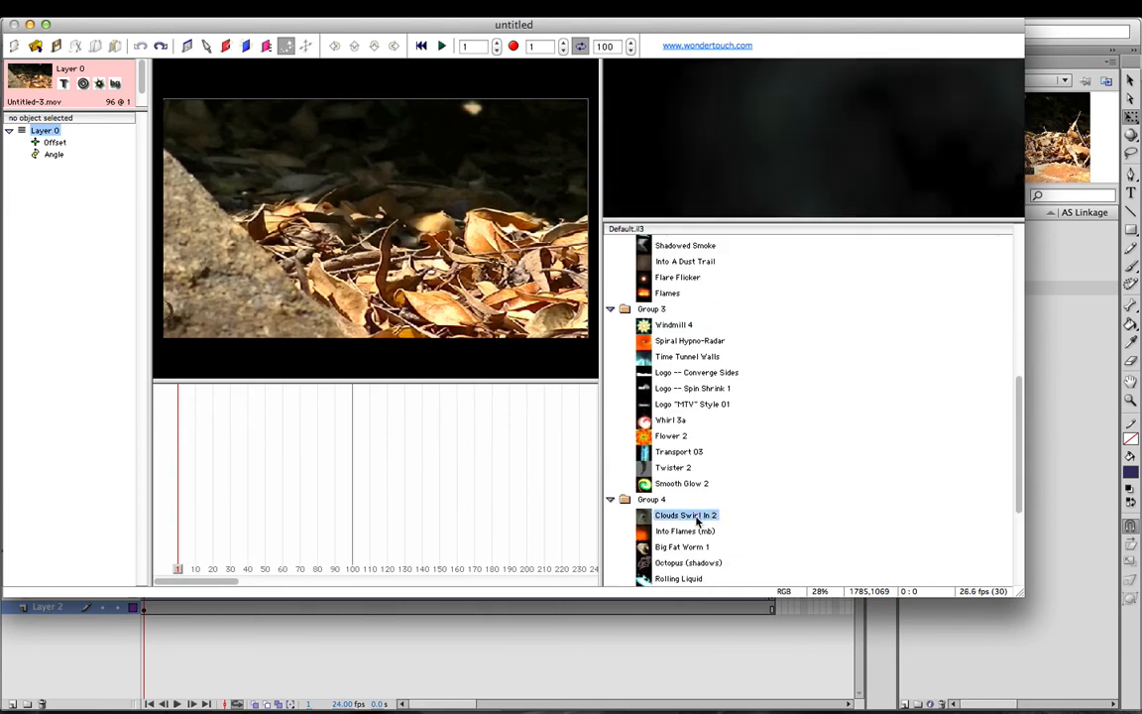
scroll(694, 525, "down", 4)
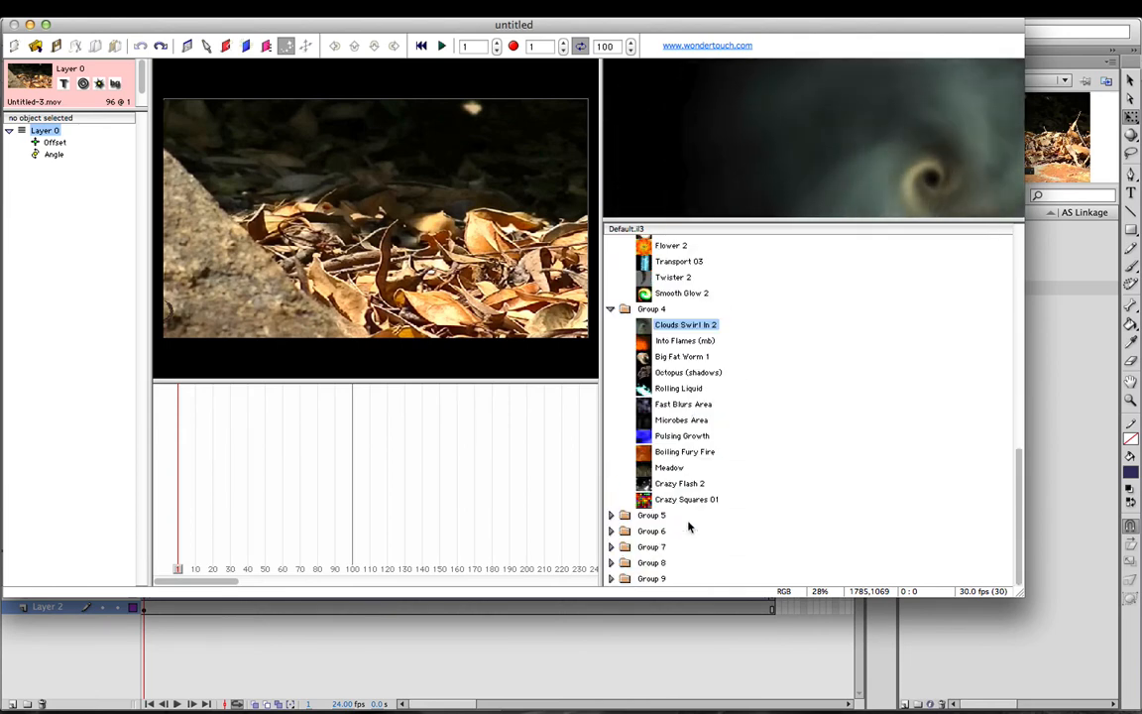
Step: Browse the emitters in Groups 5, 6 and 7, previewing super sparkle burst 02
left_click(610, 515)
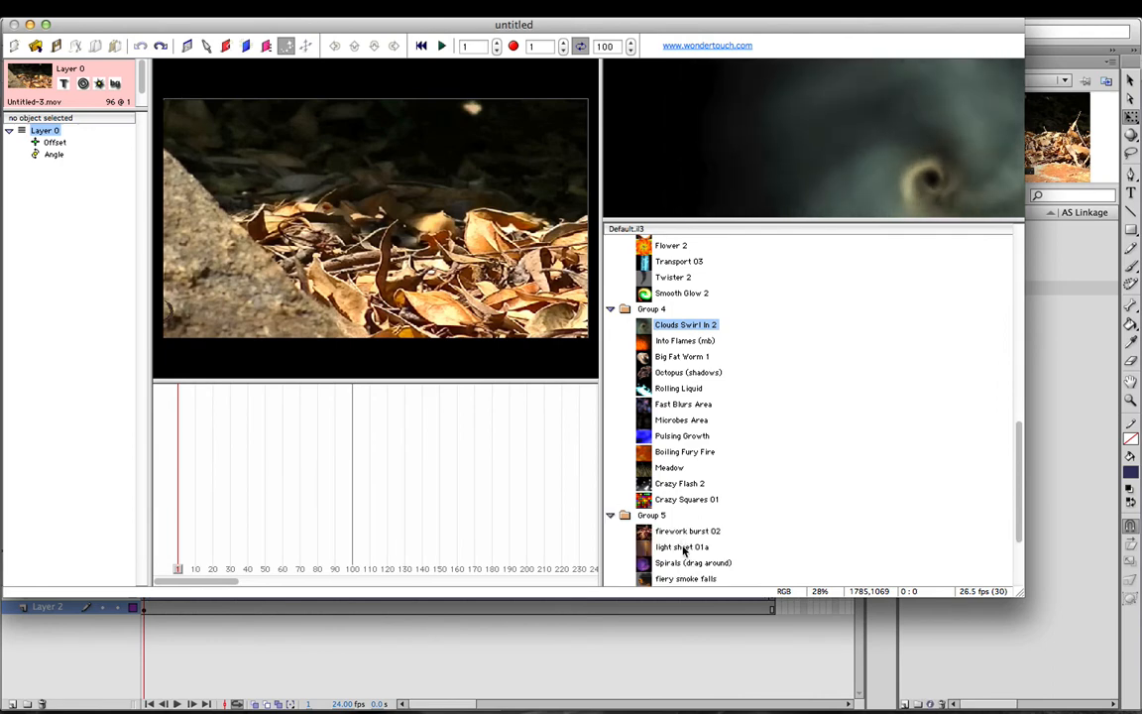
scroll(682, 547, "down", 2)
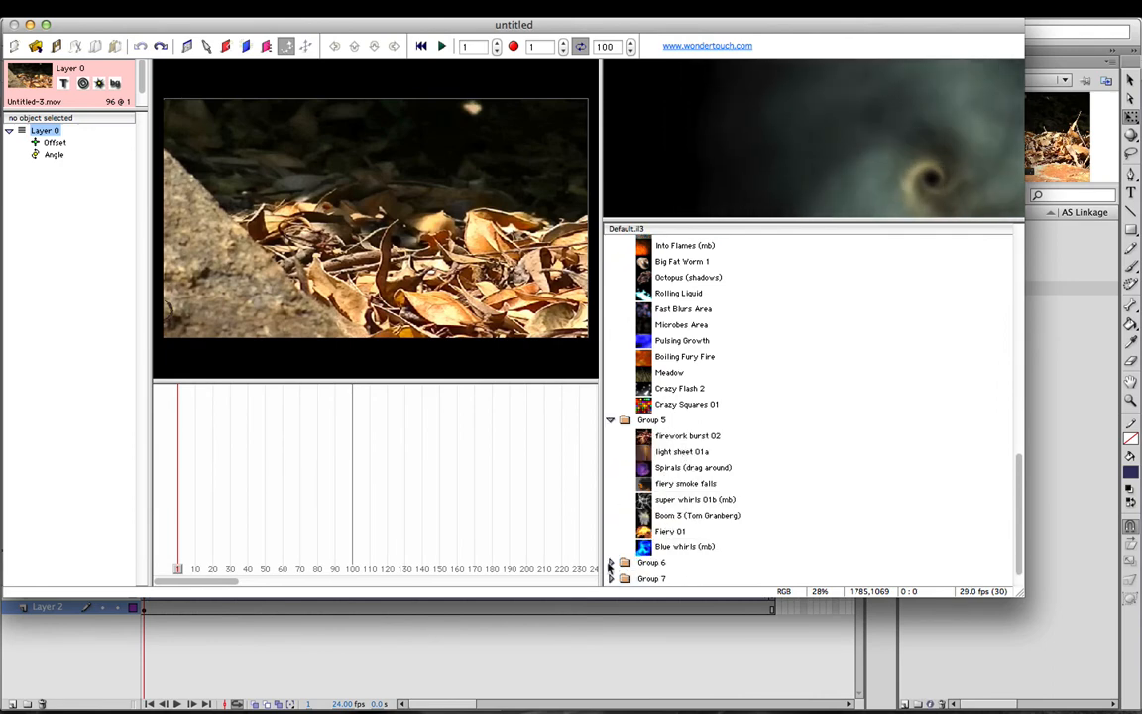
left_click(611, 563)
scroll(657, 545, "down", 4)
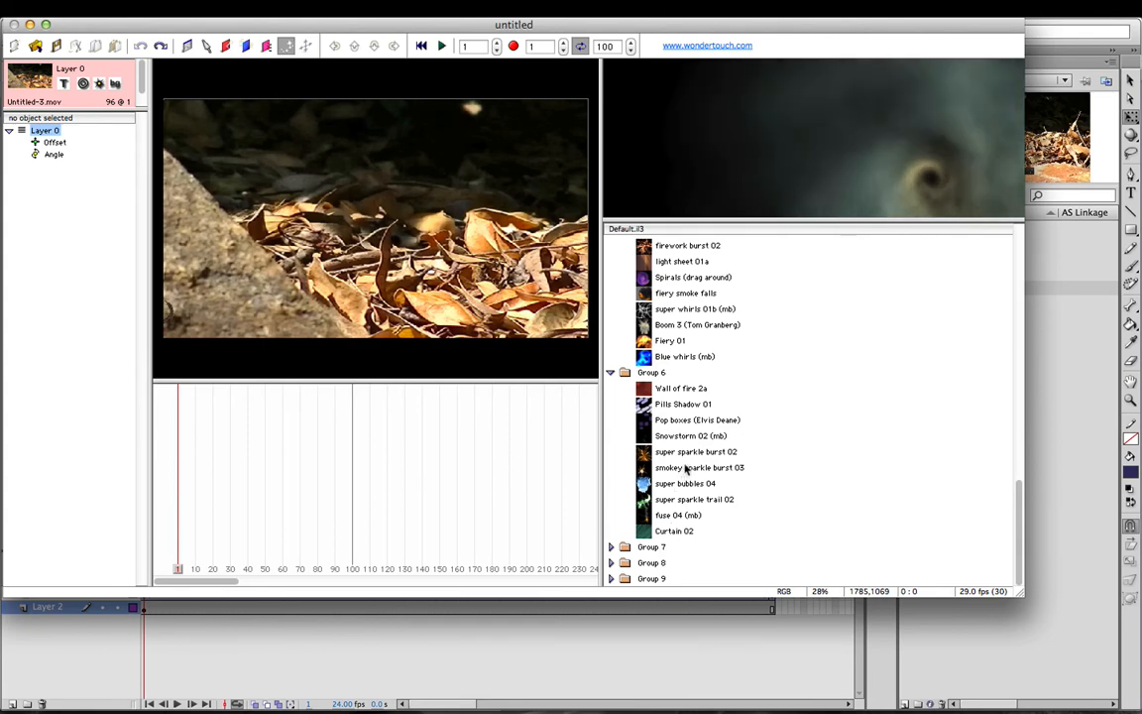
left_click(664, 451)
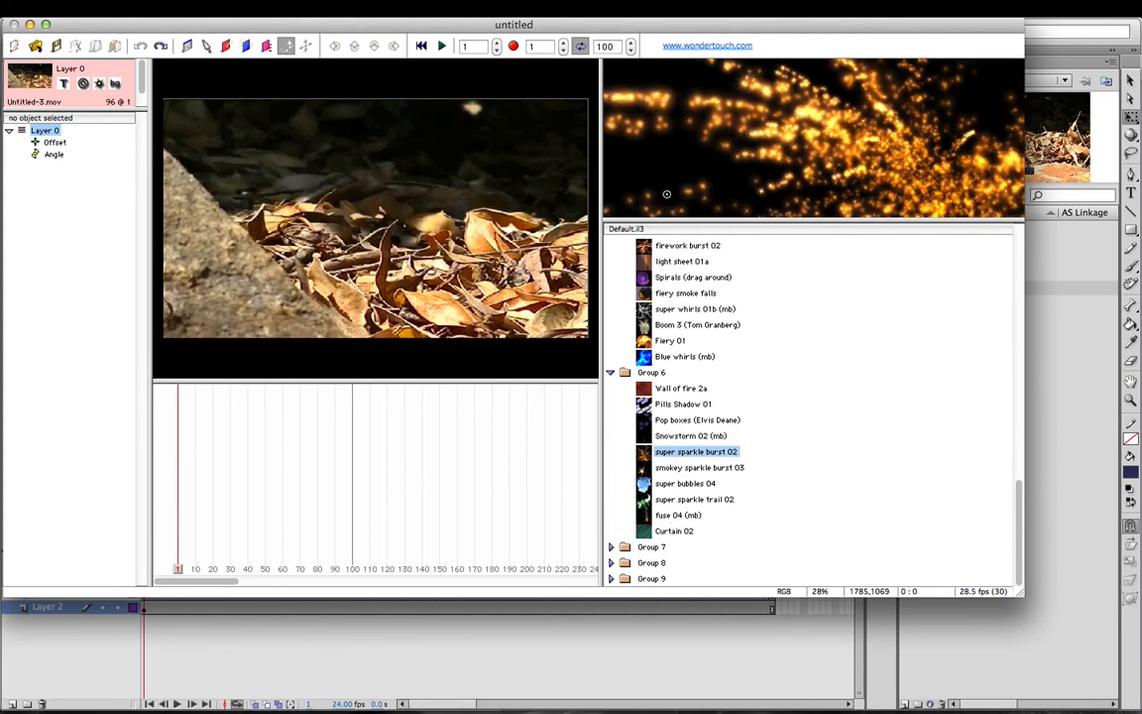
left_click(610, 546)
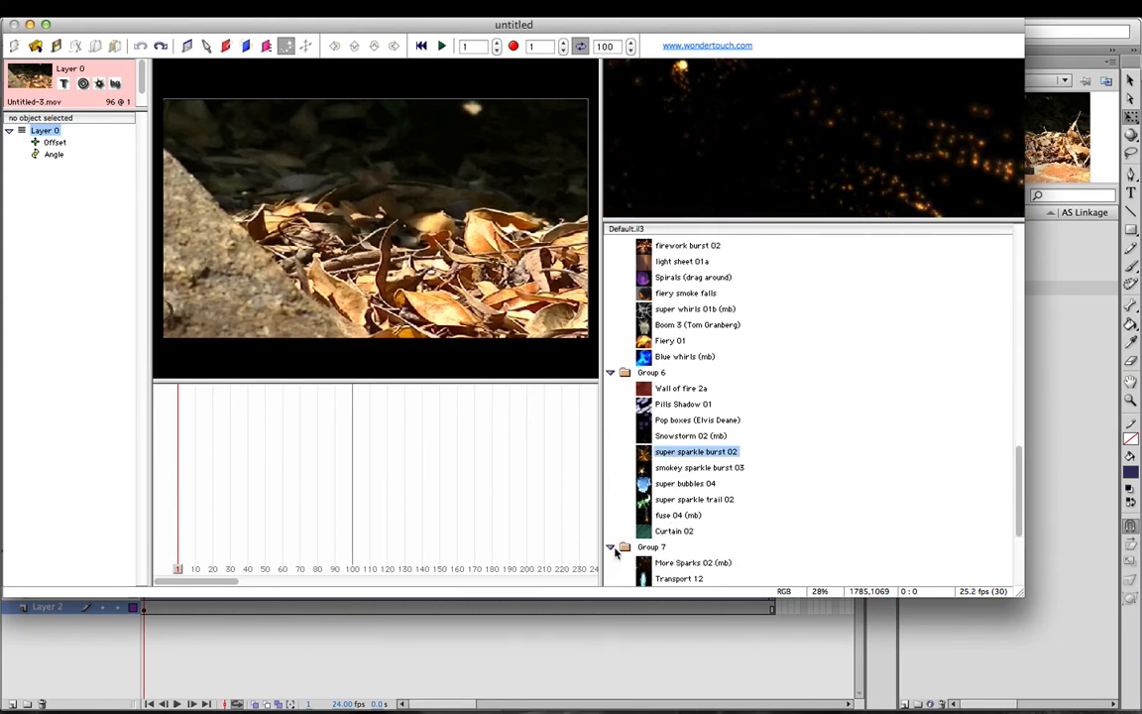
scroll(694, 555, "down", 4)
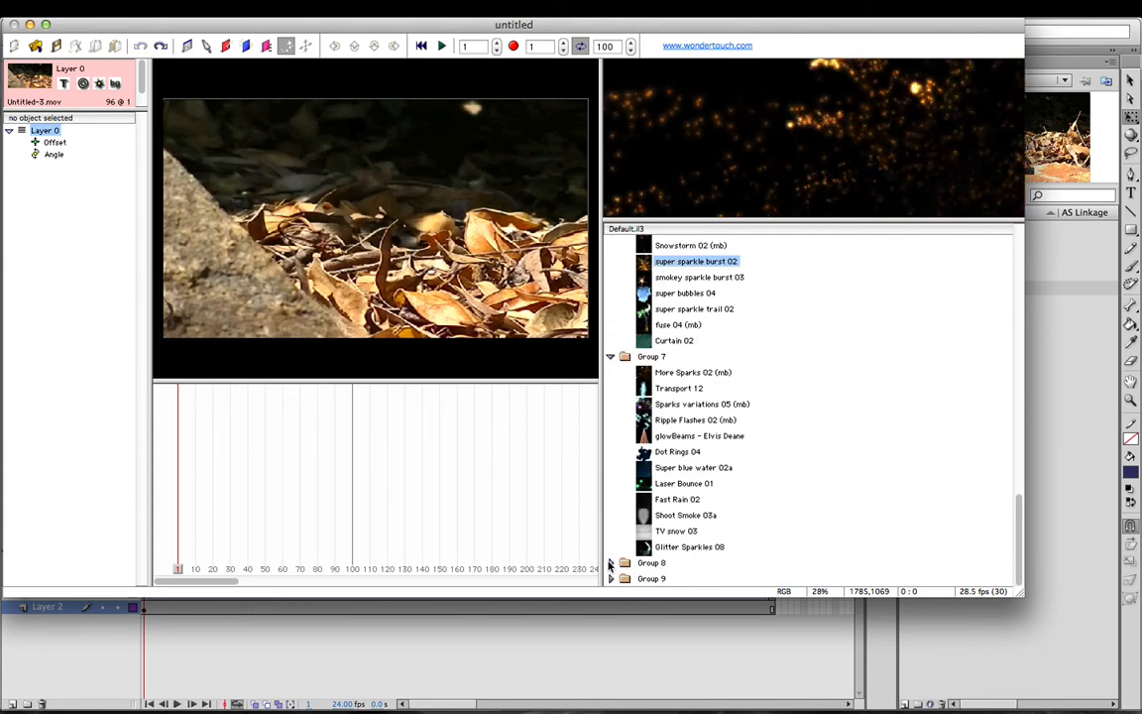
Step: Try animating a Shoot Smoke 03a emitter along the movie's lower edge from frame 1 to frame 96, and undo it
left_click(666, 515)
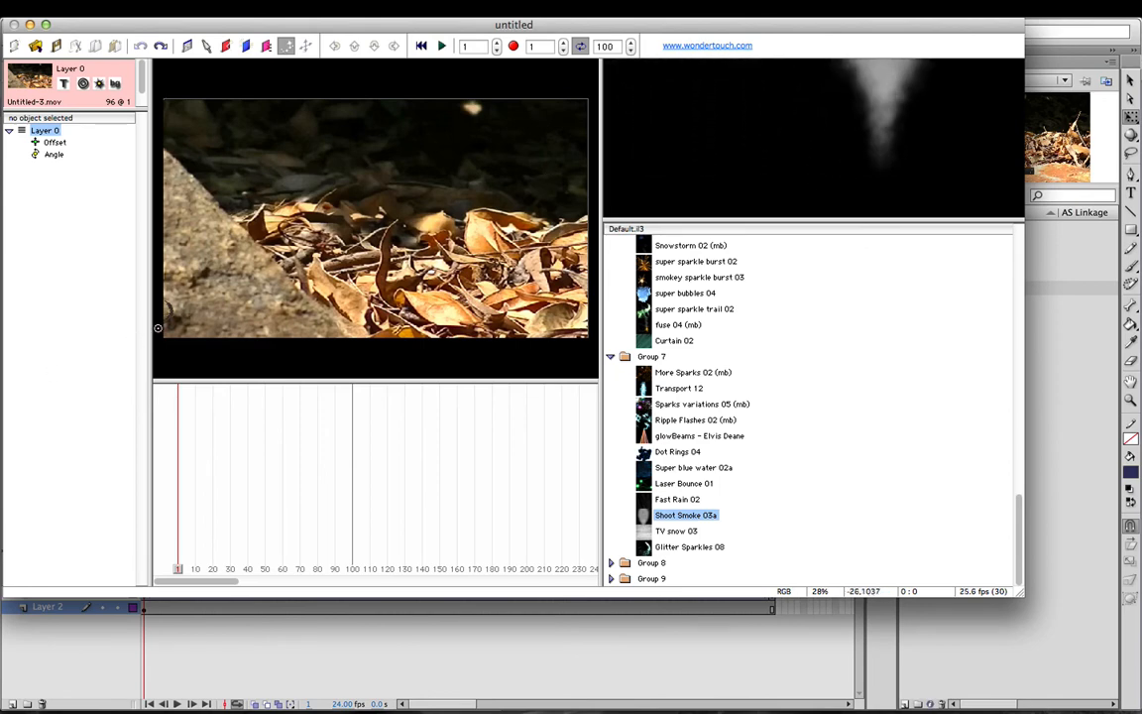
left_click(195, 355)
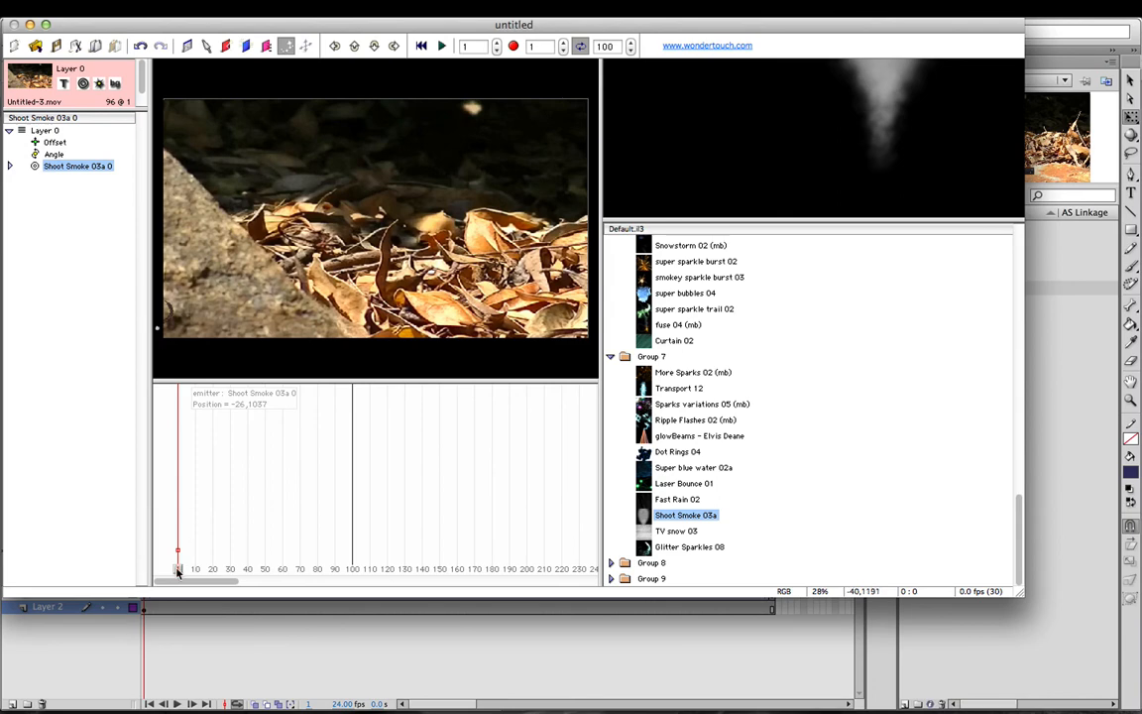
left_click_drag(194, 572, 354, 564)
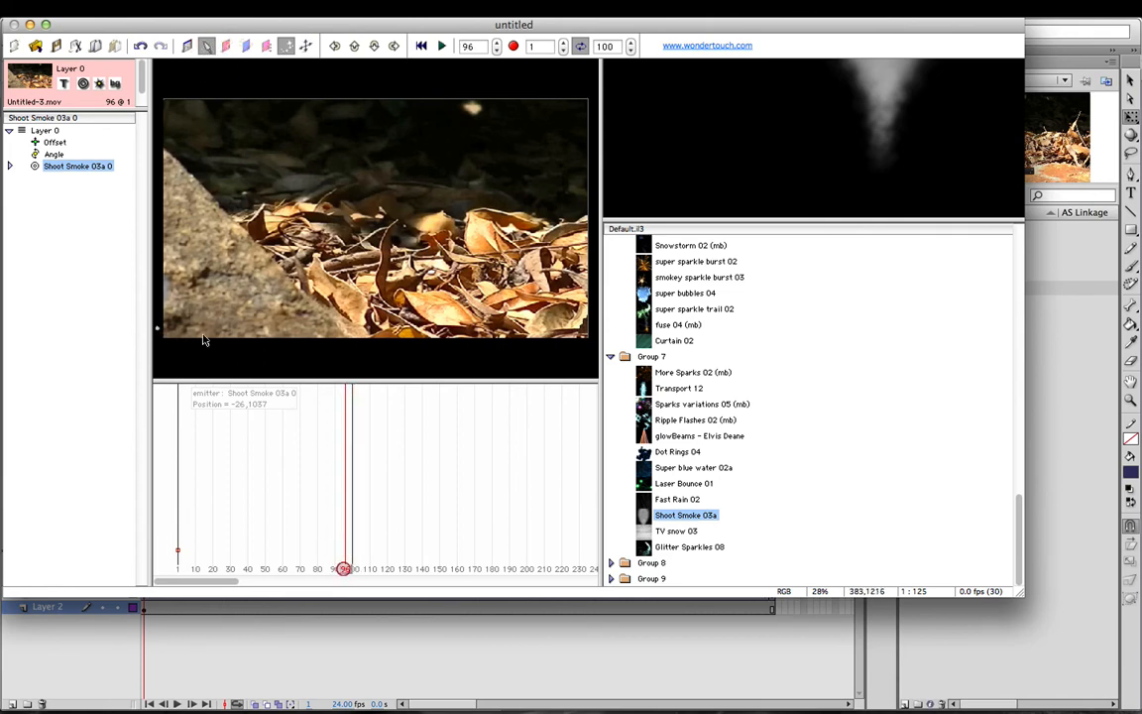
left_click_drag(155, 331, 207, 332)
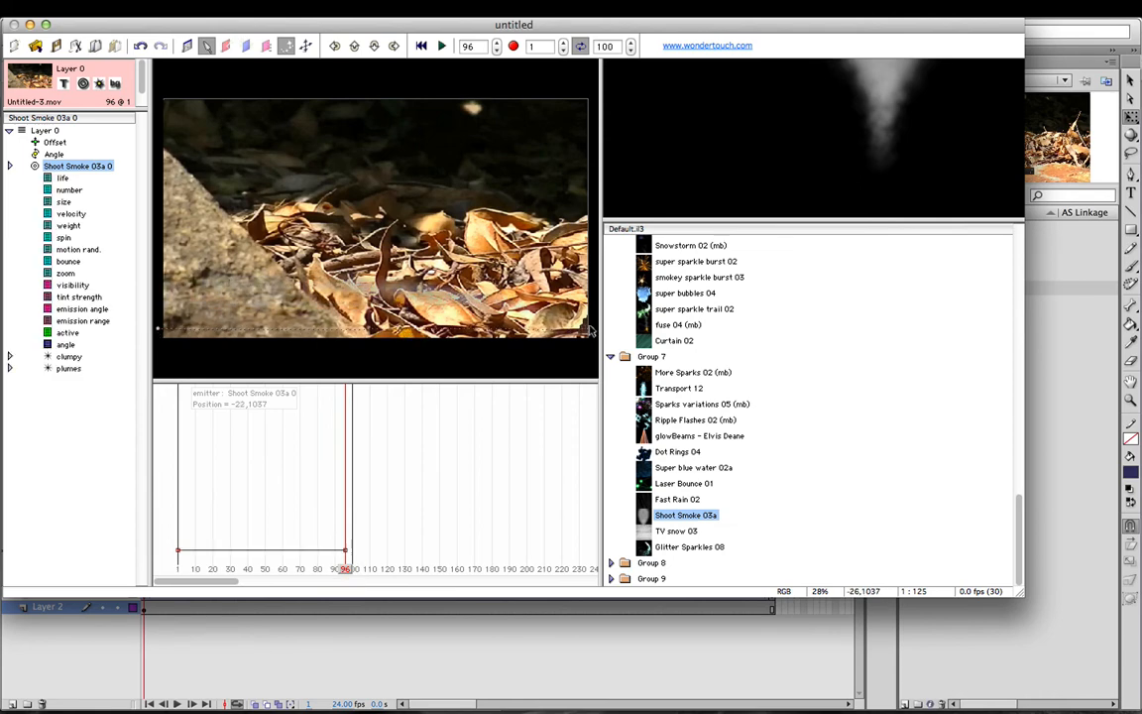
left_click_drag(345, 572, 216, 565)
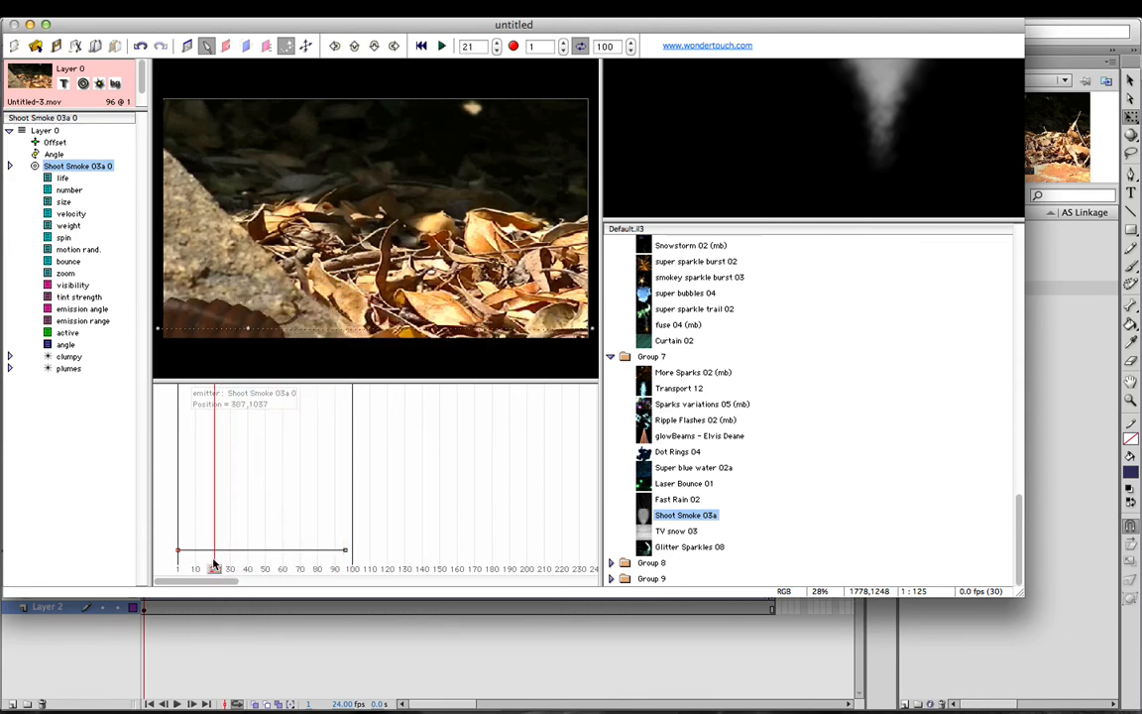
key("super+z")
key("super+z")
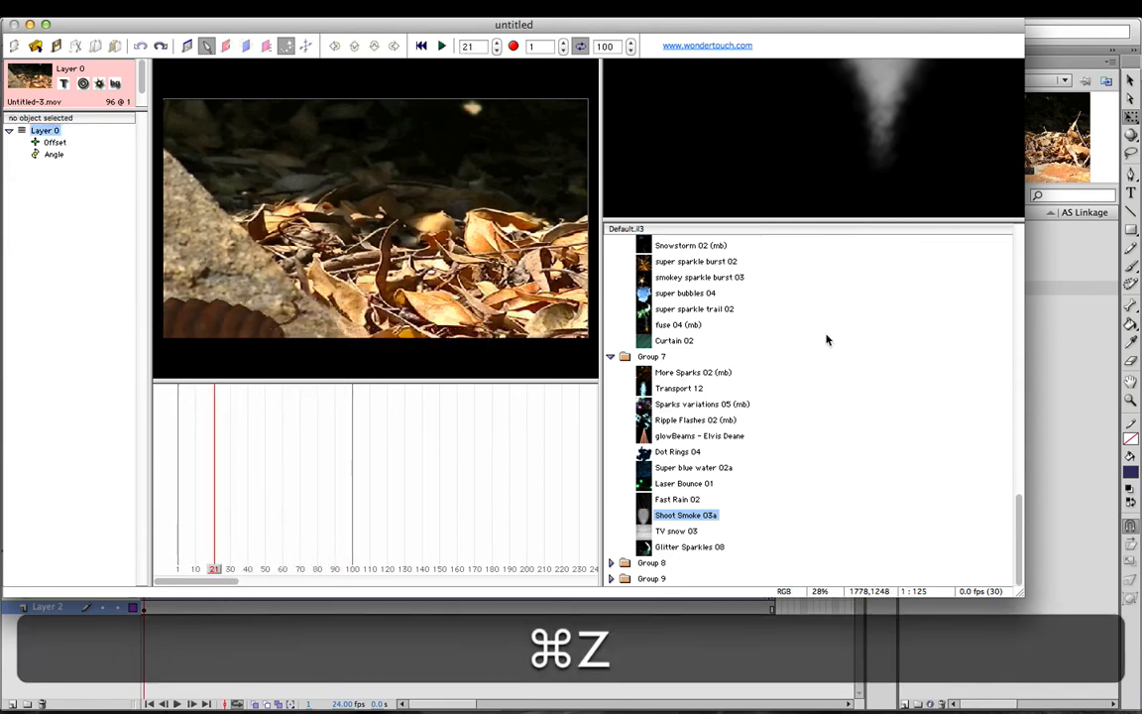
Step: Return to the Group 1 emitters and preview Turbulent Plasma, Heavy Fire Sparkles, Simple Sparkles and Drips (use on image)
scroll(680, 292, "up", 15)
scroll(680, 292, "up", 1)
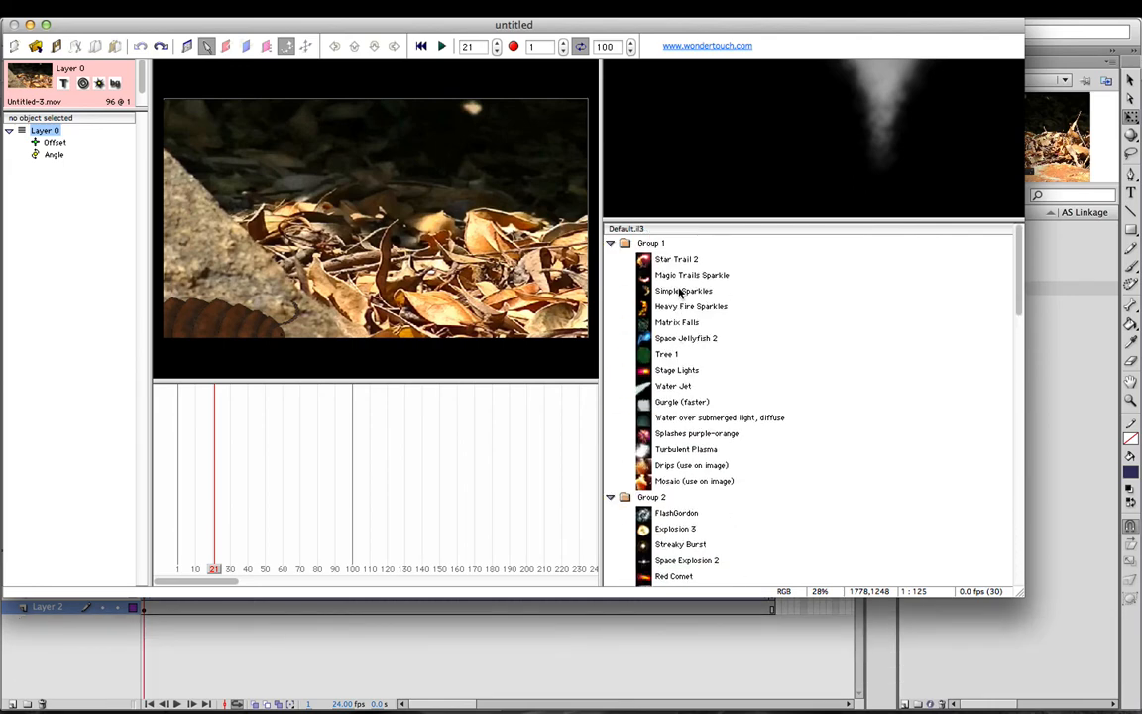
left_click(679, 450)
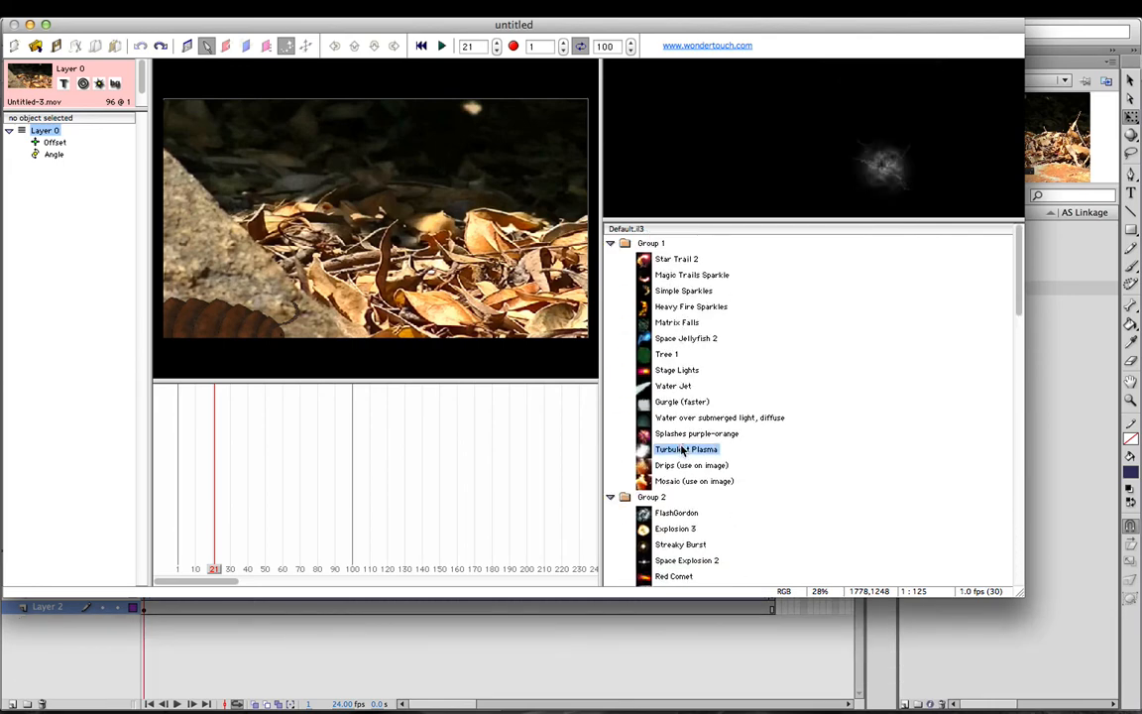
left_click(672, 309)
left_click(667, 290)
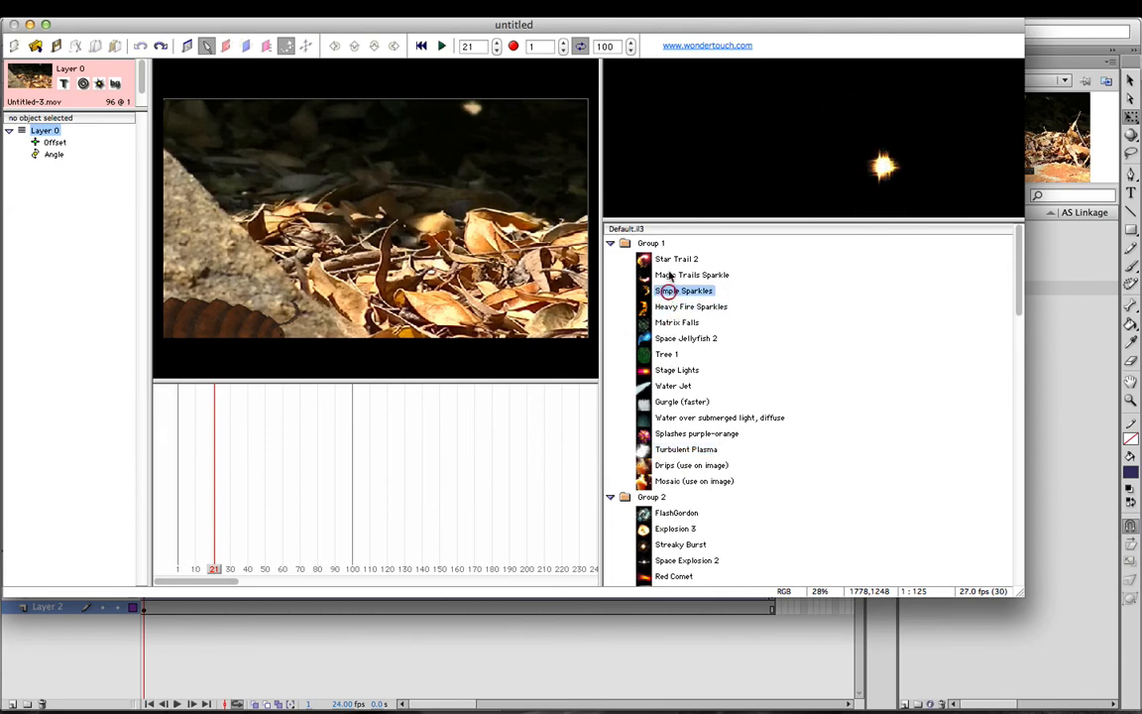
left_click(663, 468)
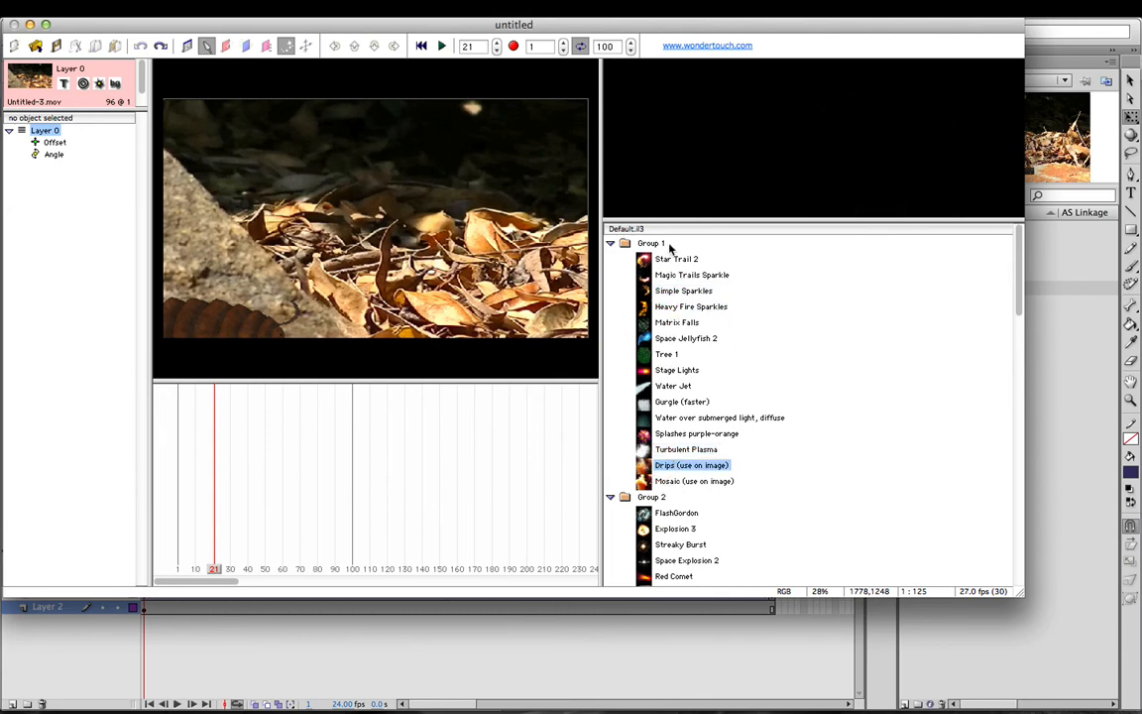
Step: Review the Group 2 emitters again, previewing Explosion 3, Streaky Burst and Flare Flicker
scroll(715, 352, "down", 4)
left_click(682, 338)
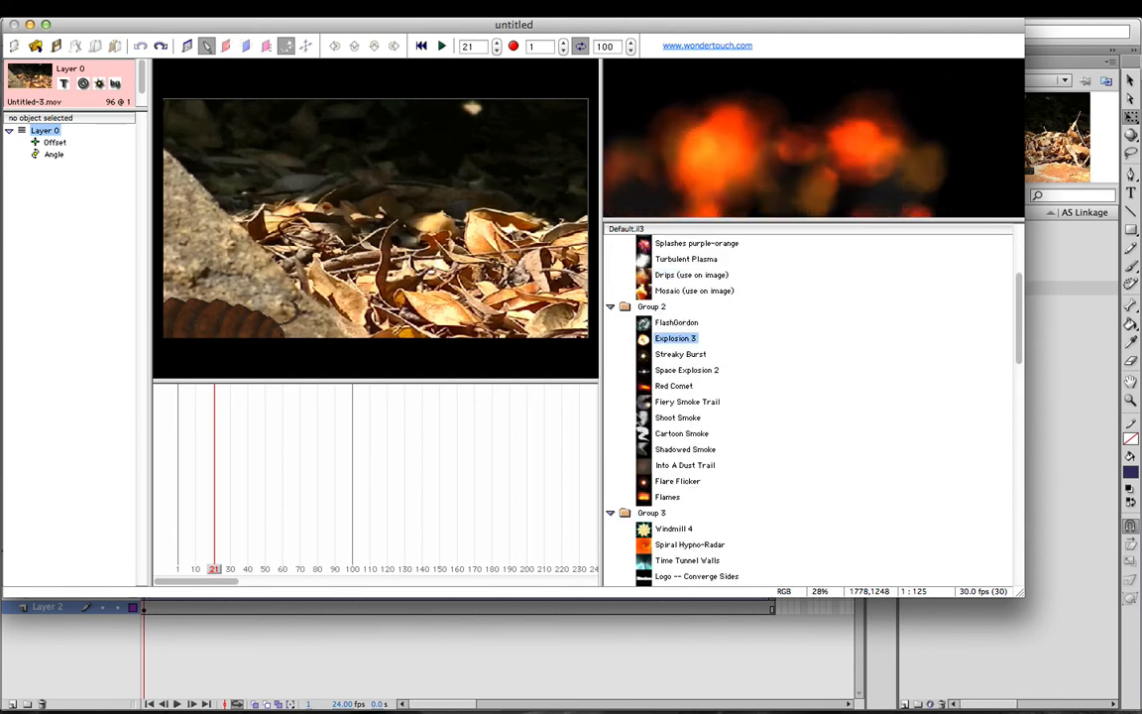
left_click(680, 355)
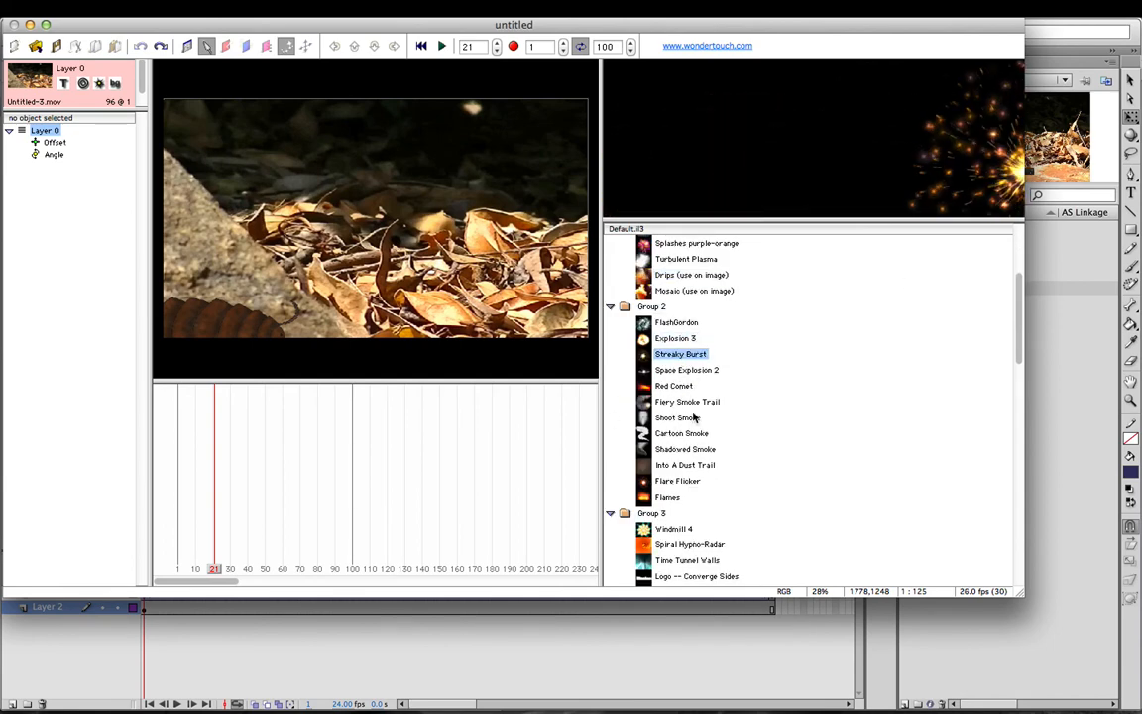
left_click(679, 484)
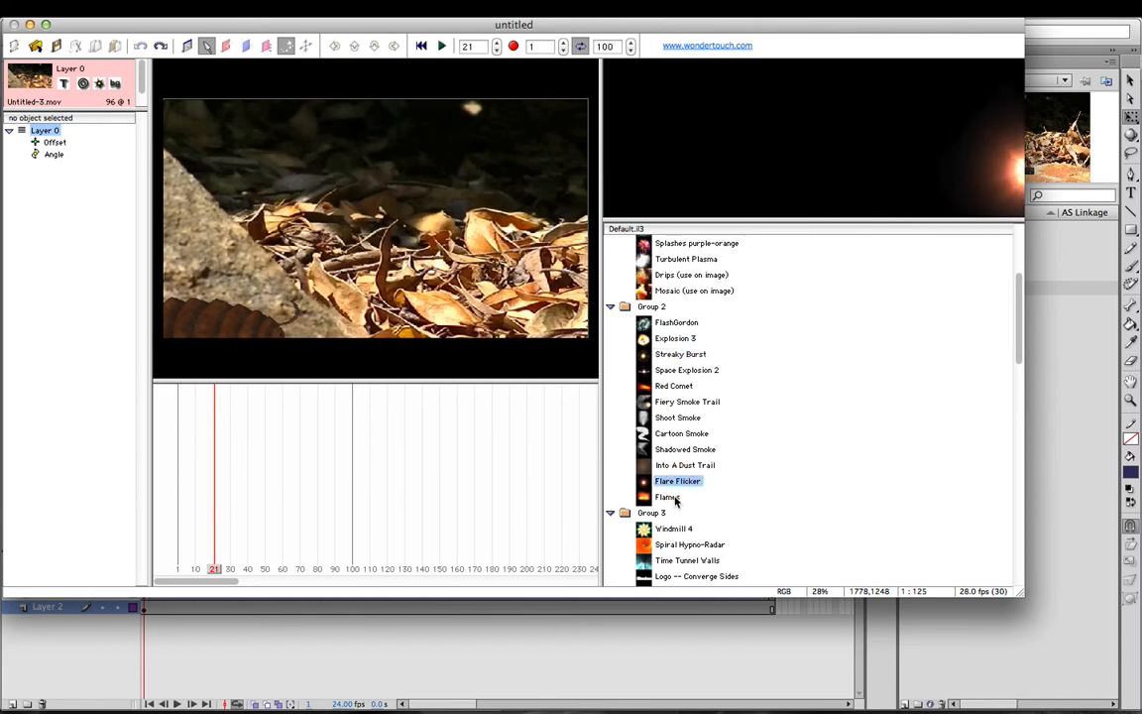
left_click(670, 424)
scroll(681, 463, "down", 7)
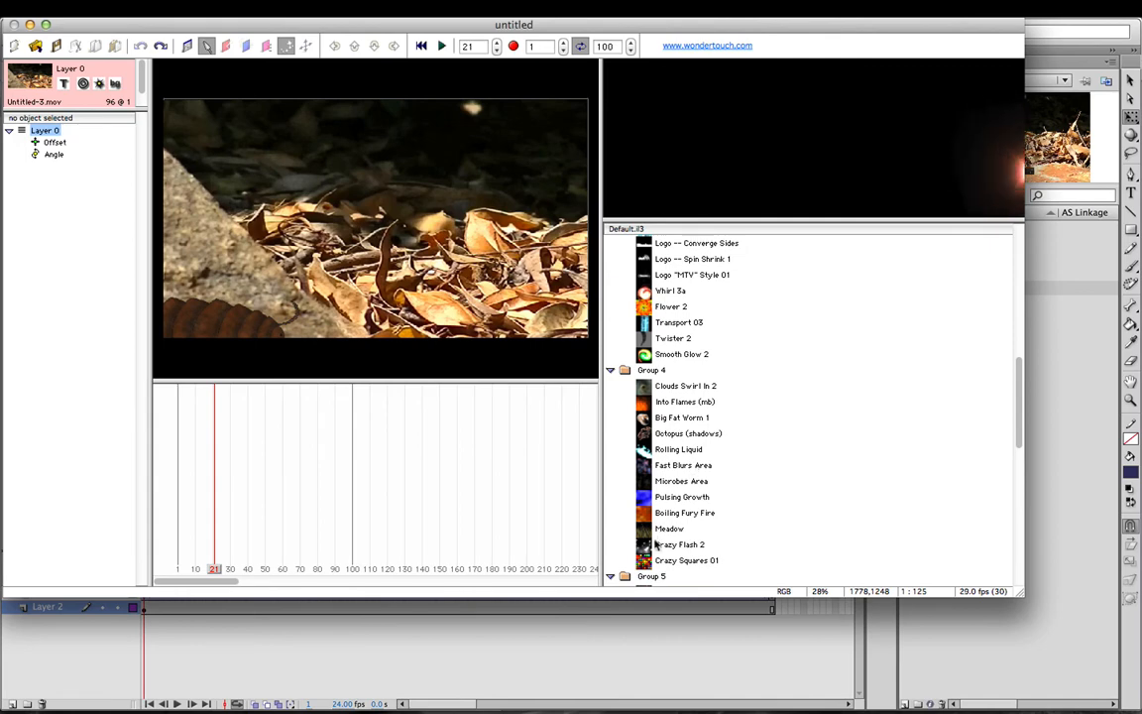
Step: Expand Group 9, preview Campfire 01c (mb) and Flame Sword (mb), and choose the New Meteor Trail 01 emitter
scroll(717, 501, "down", 8)
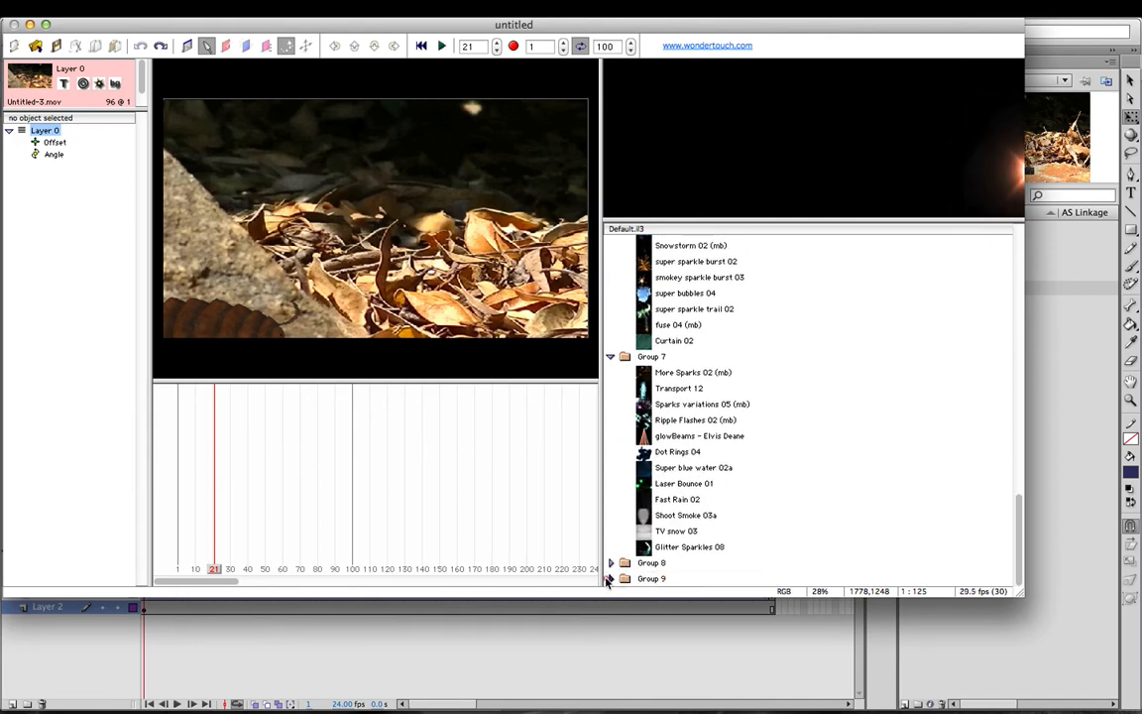
left_click(611, 578)
scroll(644, 565, "down", 5)
left_click(692, 562)
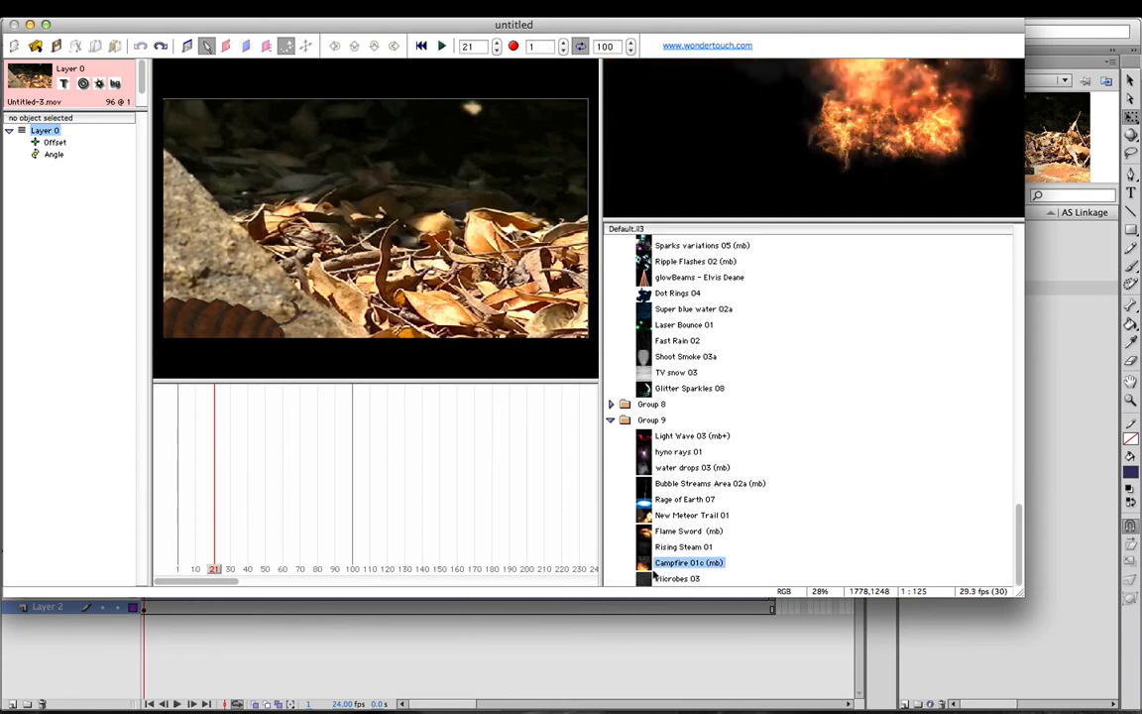
left_click(670, 530)
left_click(659, 514)
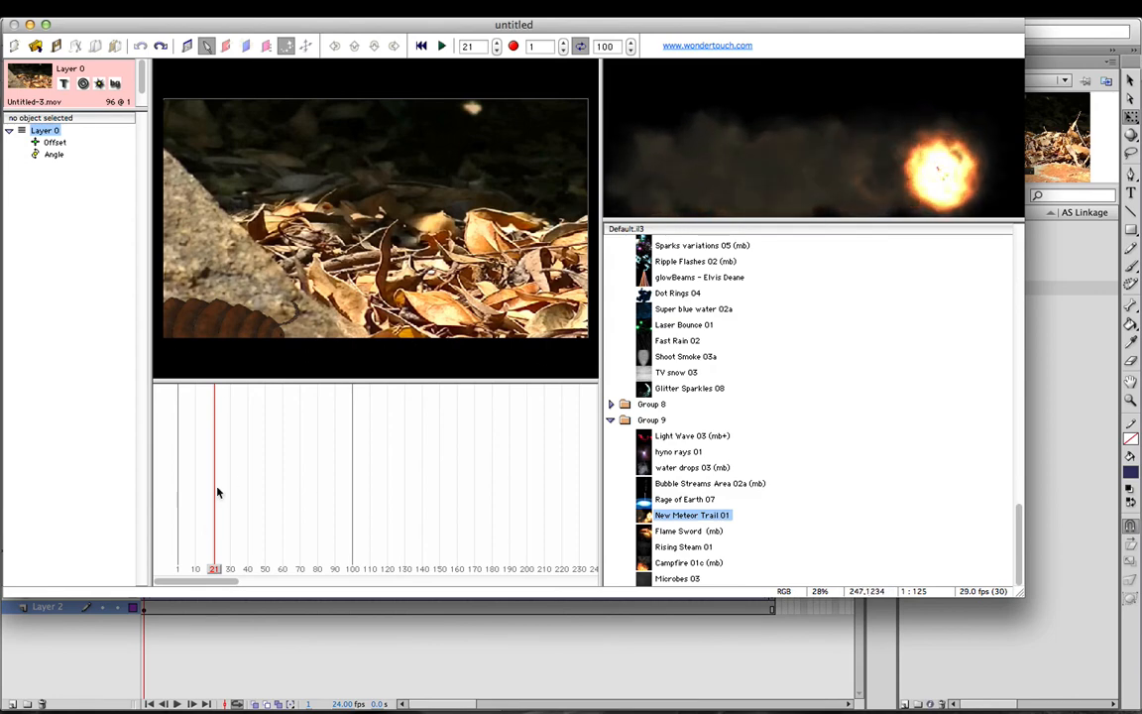
Step: Place the New Meteor Trail 01 emitter outside the movie's lower-left corner at frame 1 and move it past the lower-right corner at frame 104
left_click(209, 572)
left_click_drag(203, 571, 186, 571)
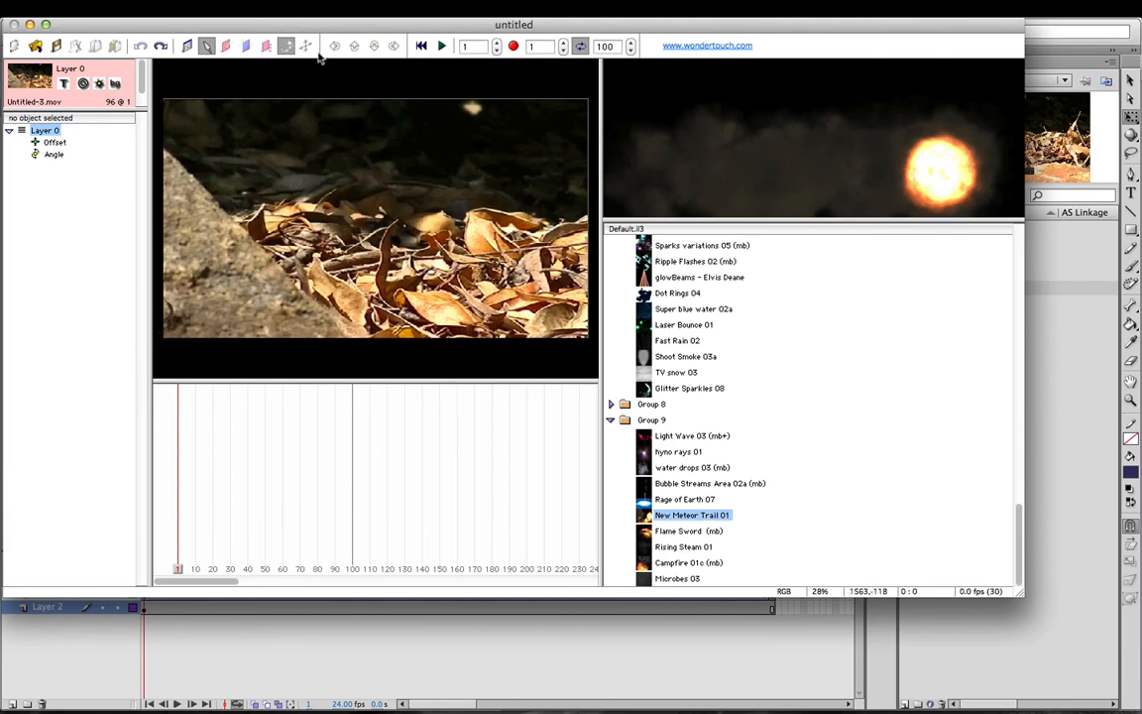
left_click(160, 330)
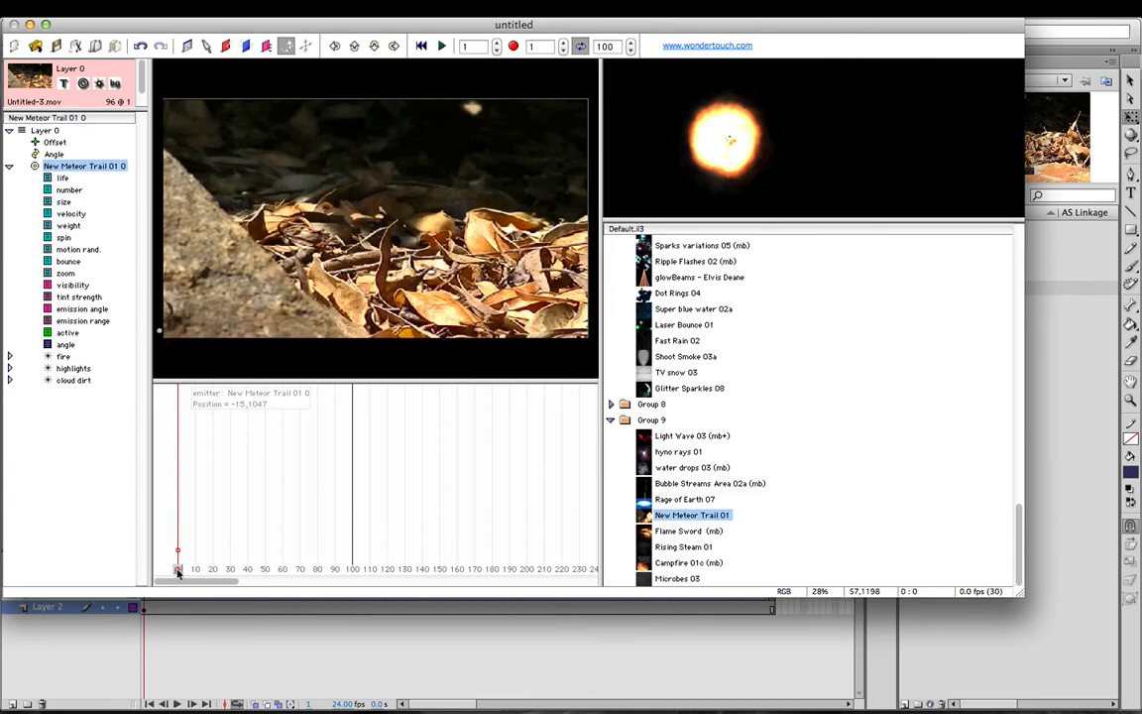
left_click_drag(179, 572, 346, 558)
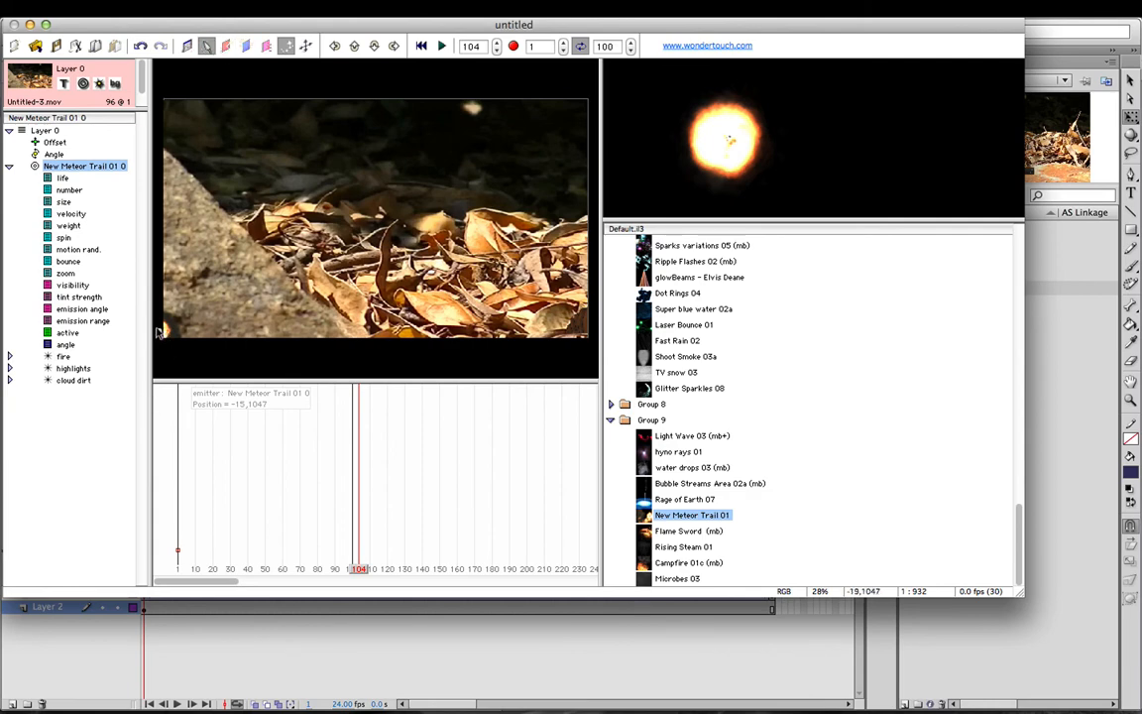
left_click_drag(160, 330, 601, 335)
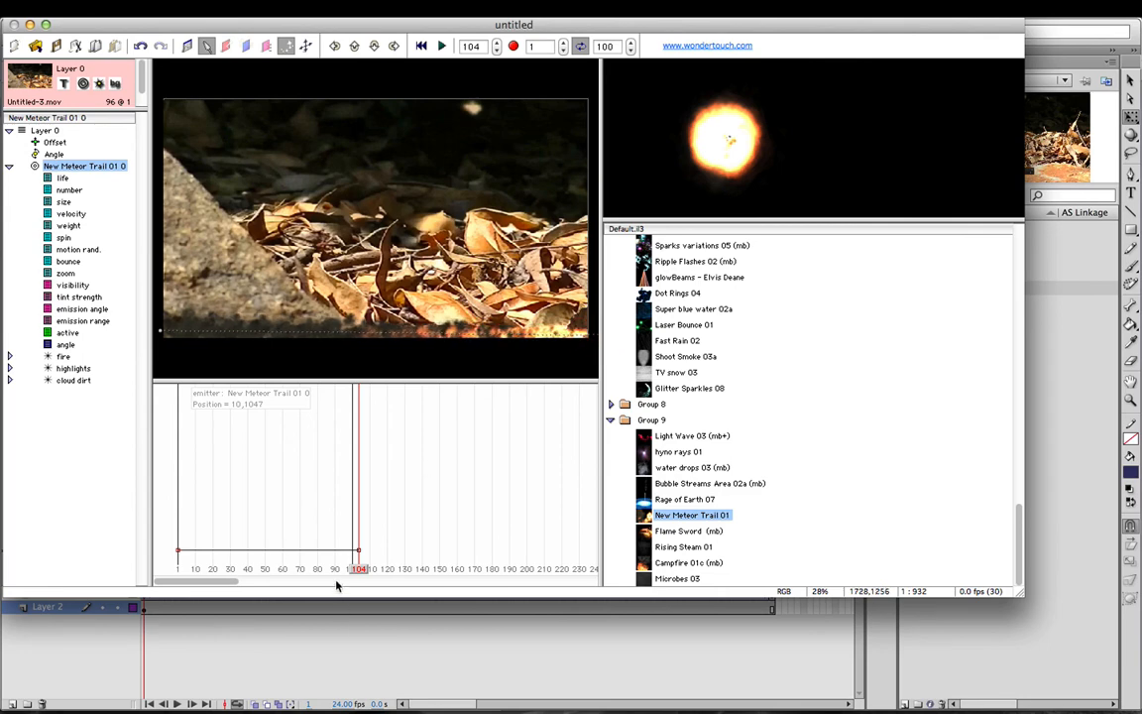
Step: Keyframe the New Meteor Trail 01 emitter at the front of the walking bug along the movie's lower edge at frames 17, 37, 52 and 72
left_click_drag(357, 572, 207, 568)
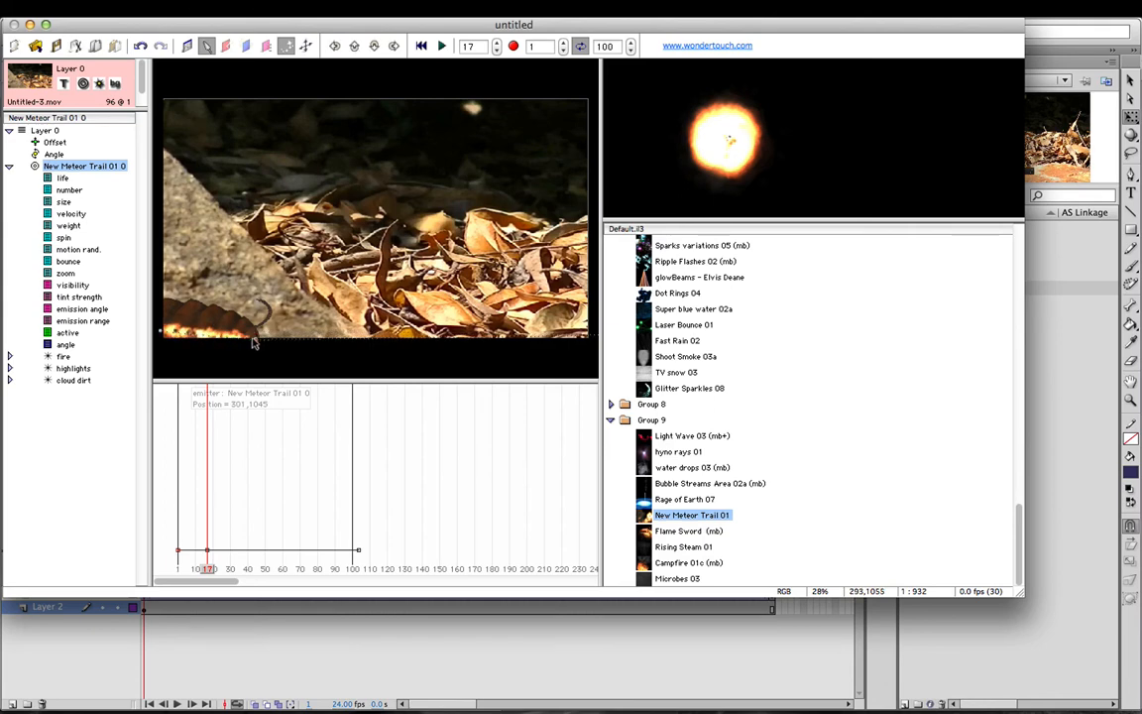
left_click_drag(207, 570, 241, 570)
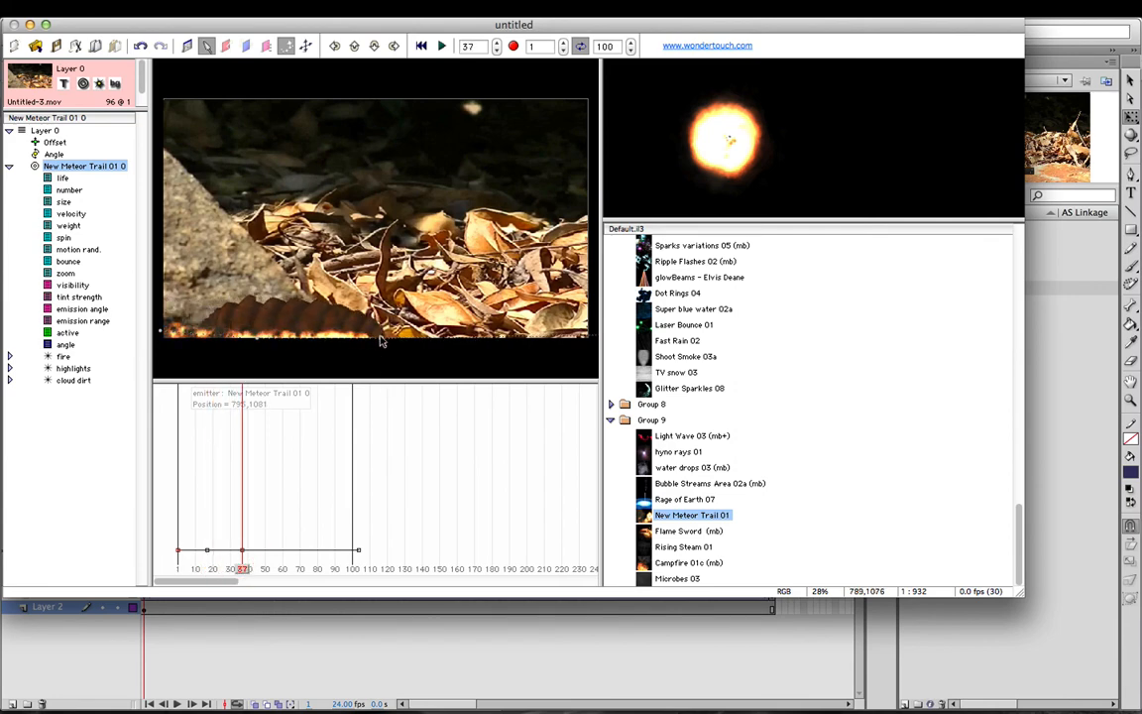
left_click_drag(241, 570, 268, 572)
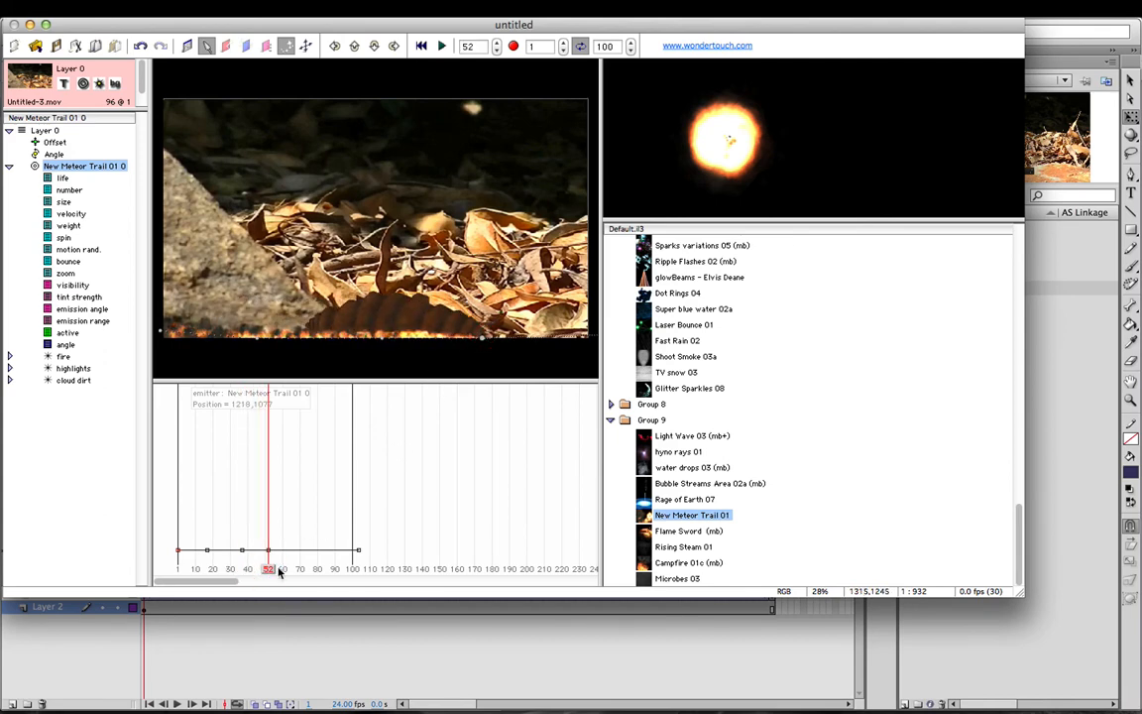
left_click_drag(278, 571, 303, 572)
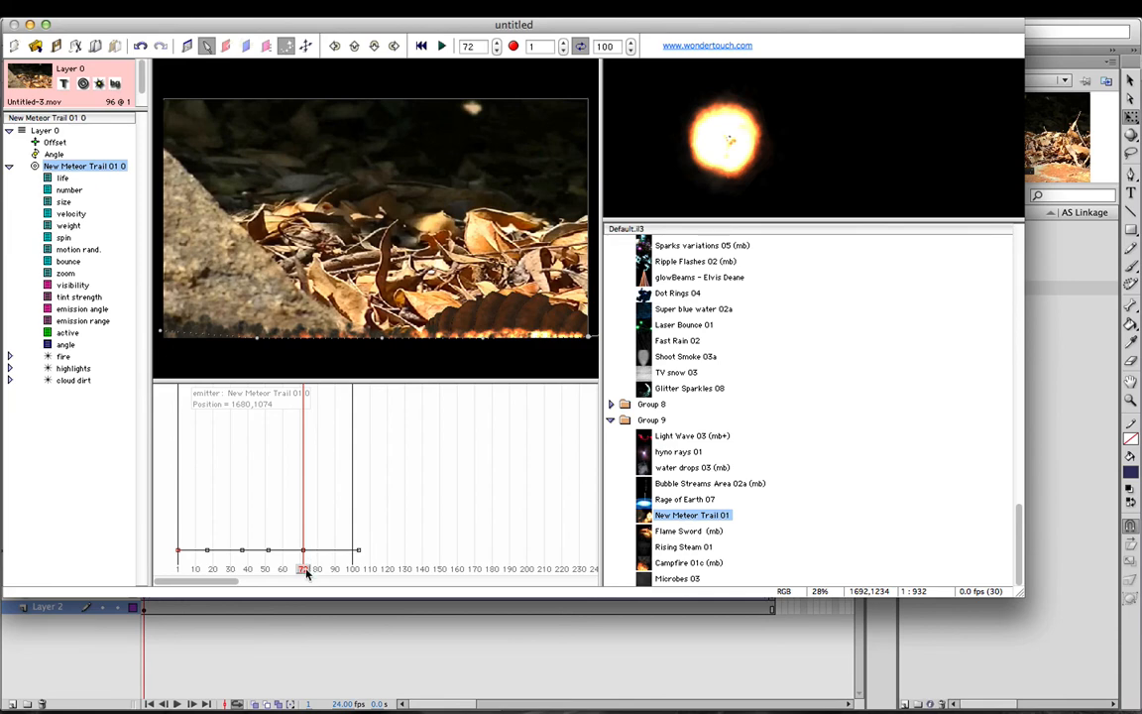
Step: Play the meteor trail animation from frame 1 to check it, stop playback and return to frame 1
left_click_drag(307, 573, 179, 561)
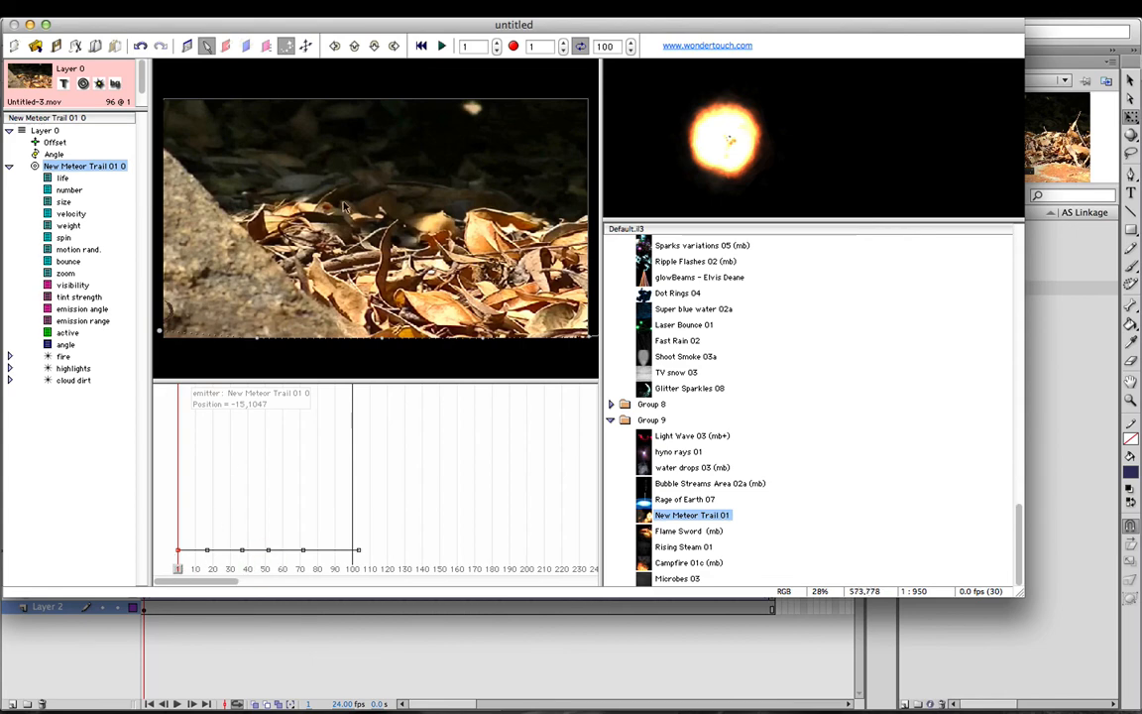
left_click(443, 48)
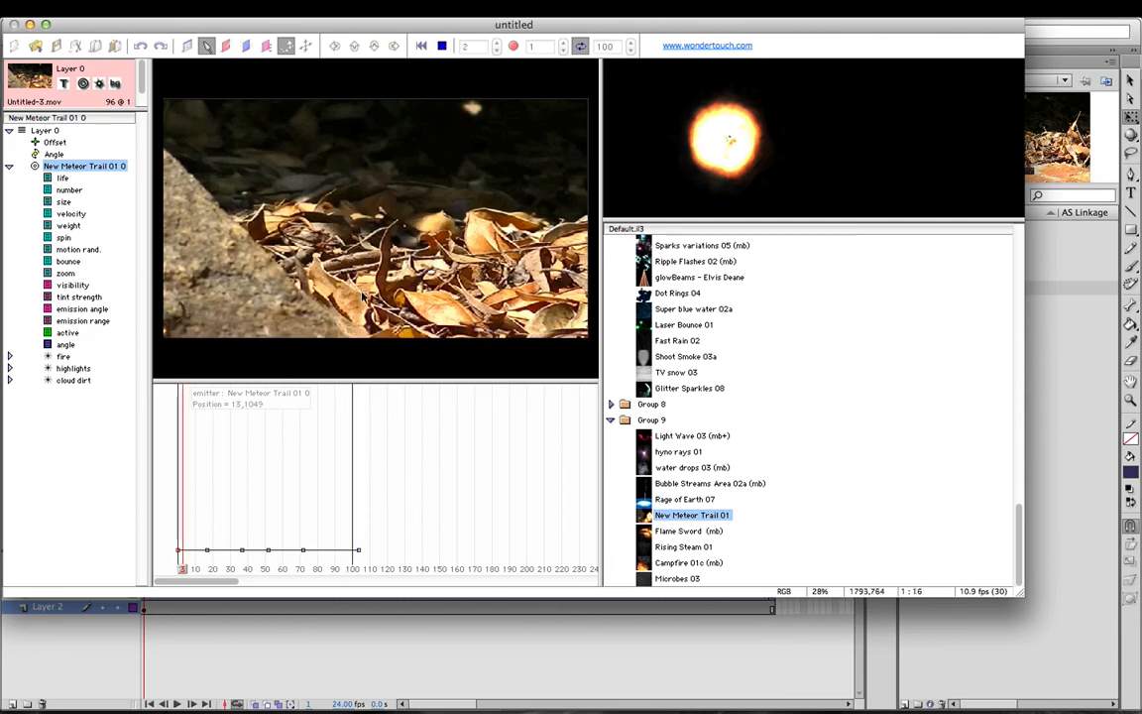
left_click(443, 47)
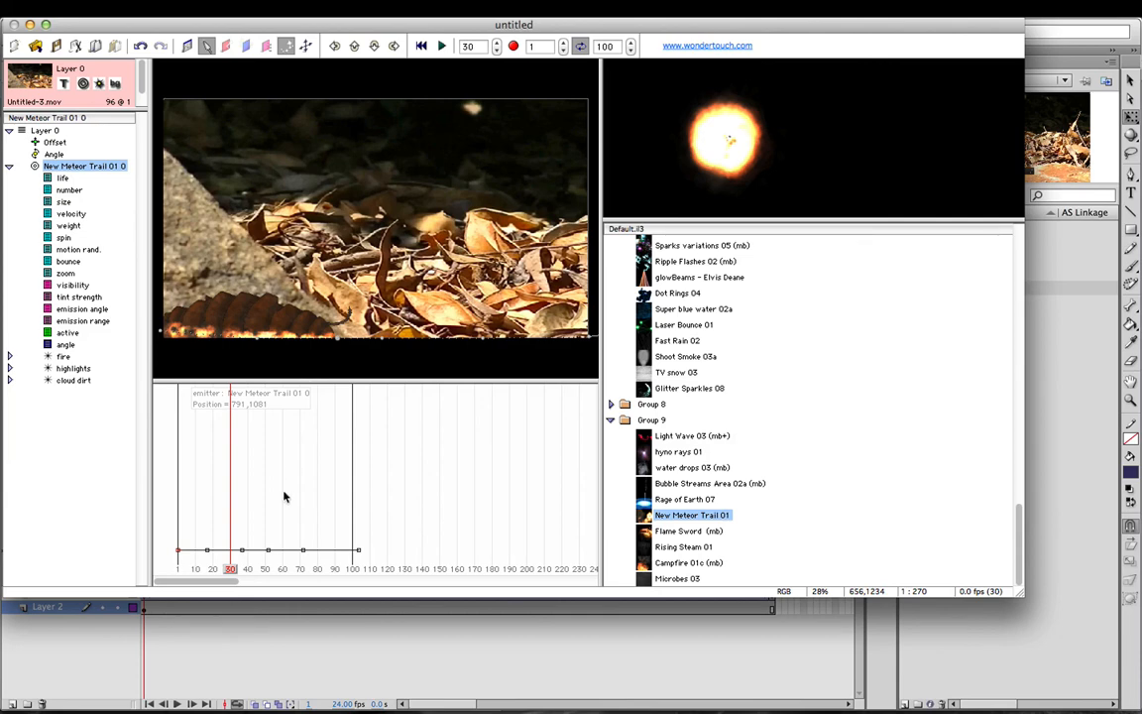
left_click_drag(227, 571, 181, 538)
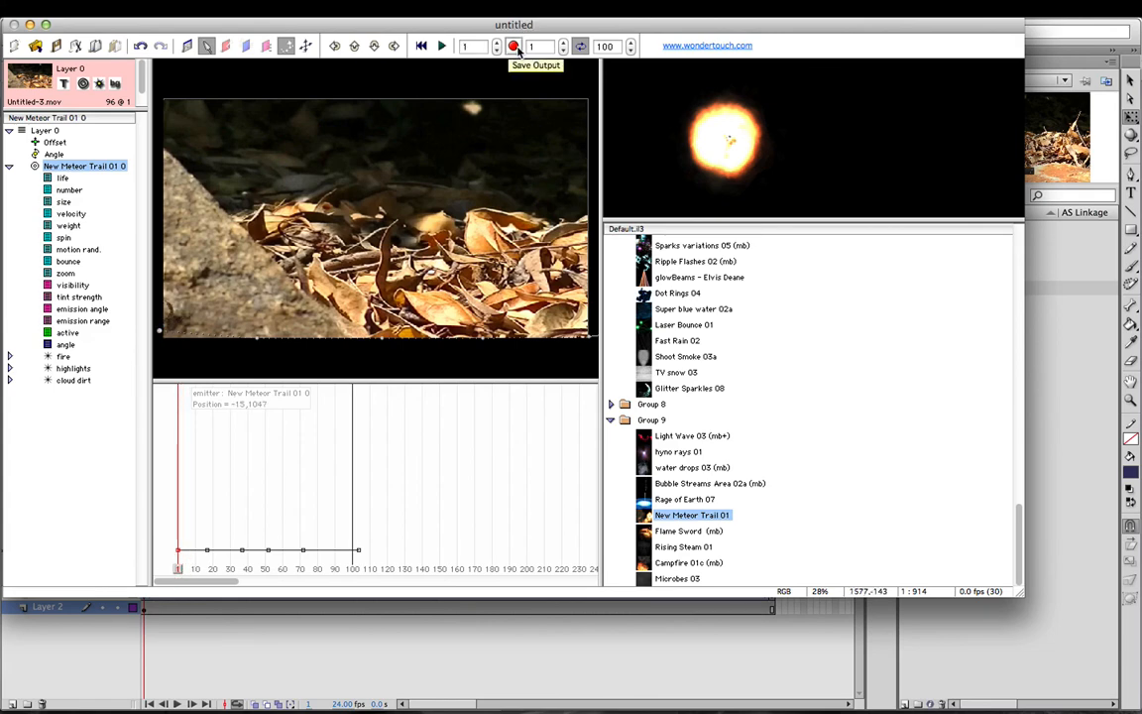
Step: Start saving the rendered output with JPEG Sequence as the output type
left_click(515, 46)
left_click(574, 380)
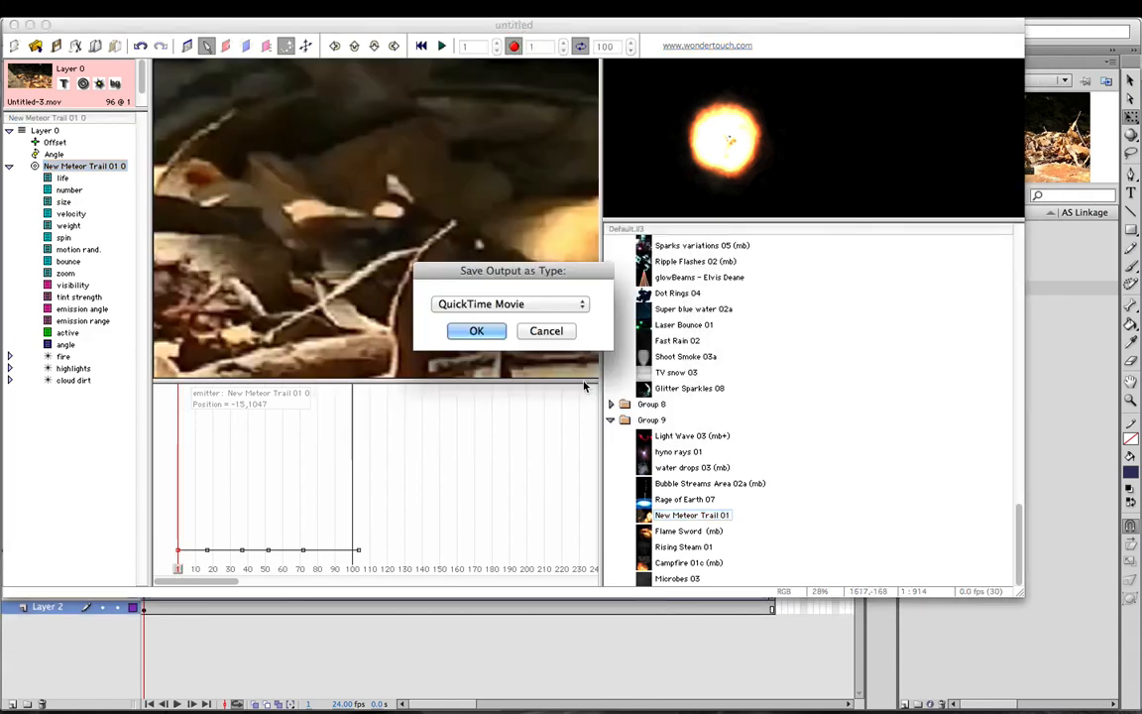
left_click(506, 303)
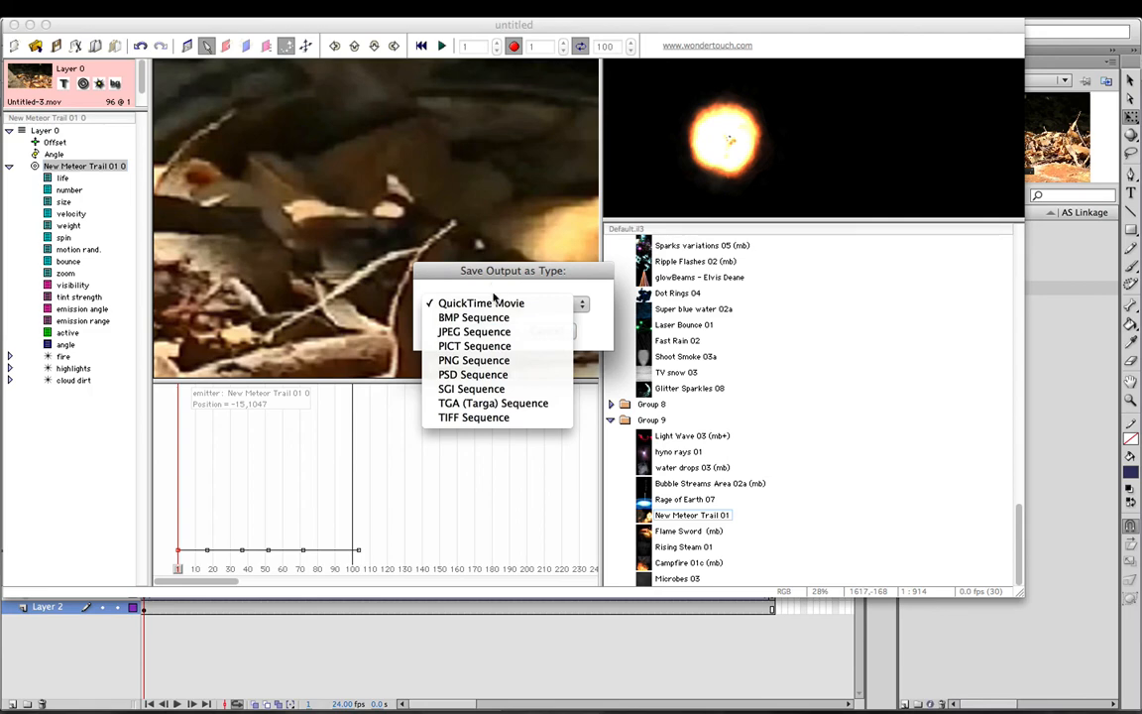
left_click(489, 333)
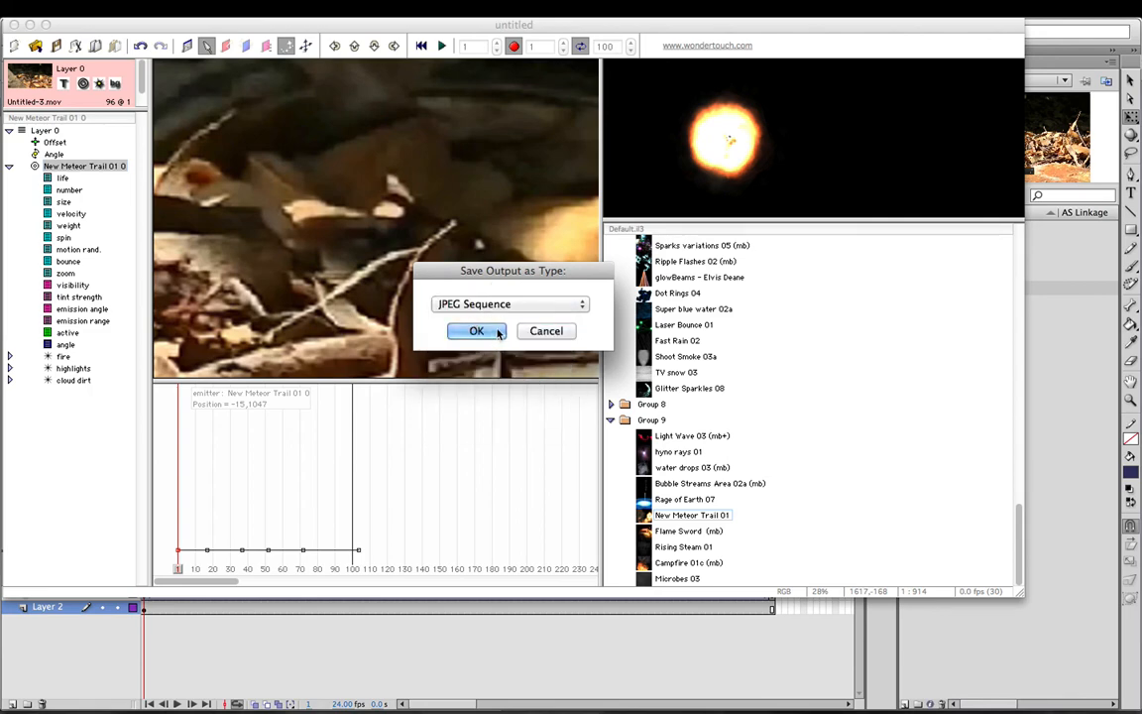
left_click(490, 331)
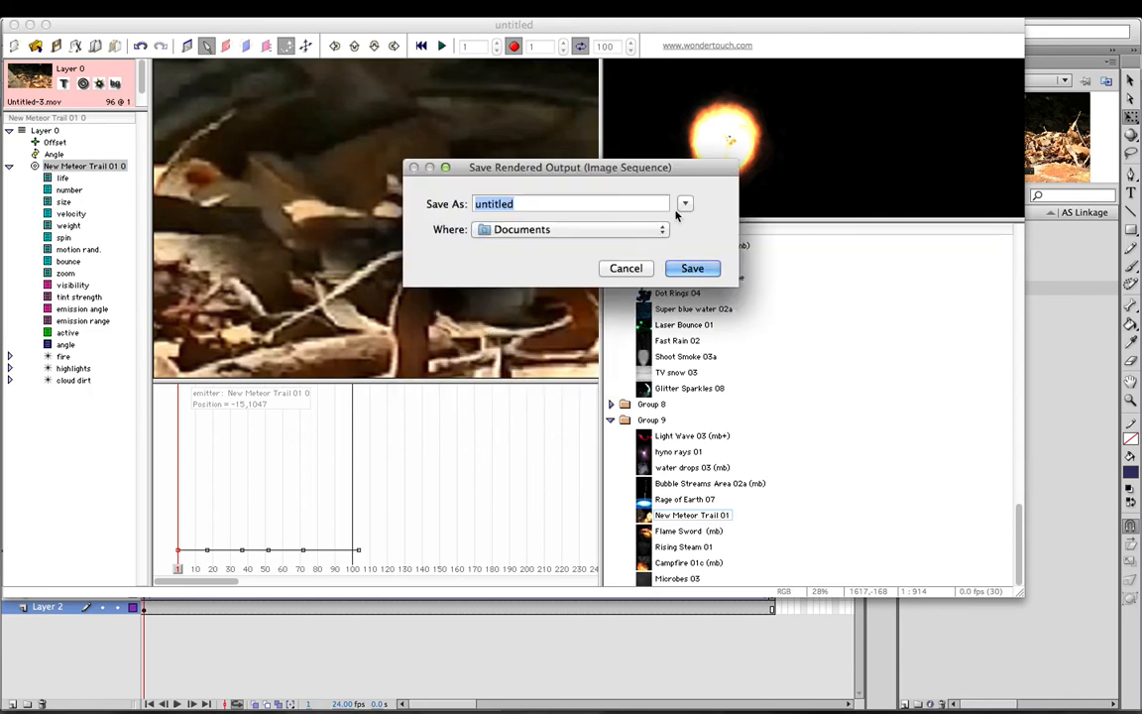
Step: Save the image sequence as untitled in a new temp folder inside Documents and render frames 1 to 100
left_click(685, 204)
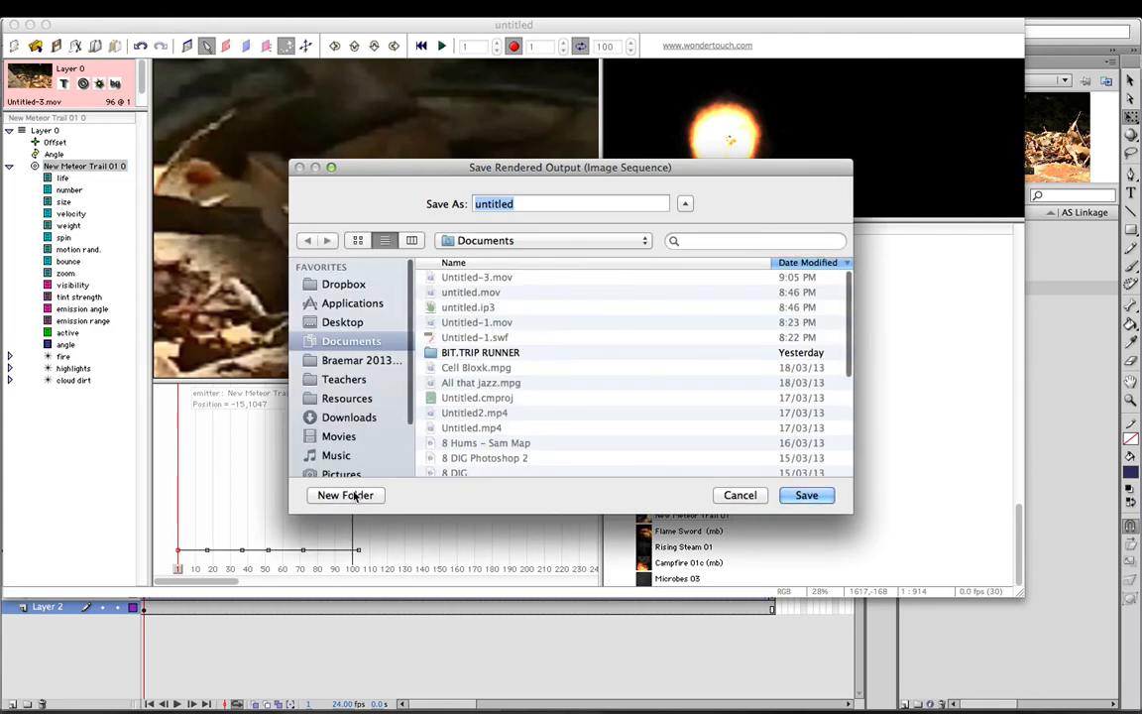
left_click(357, 495)
type("temp")
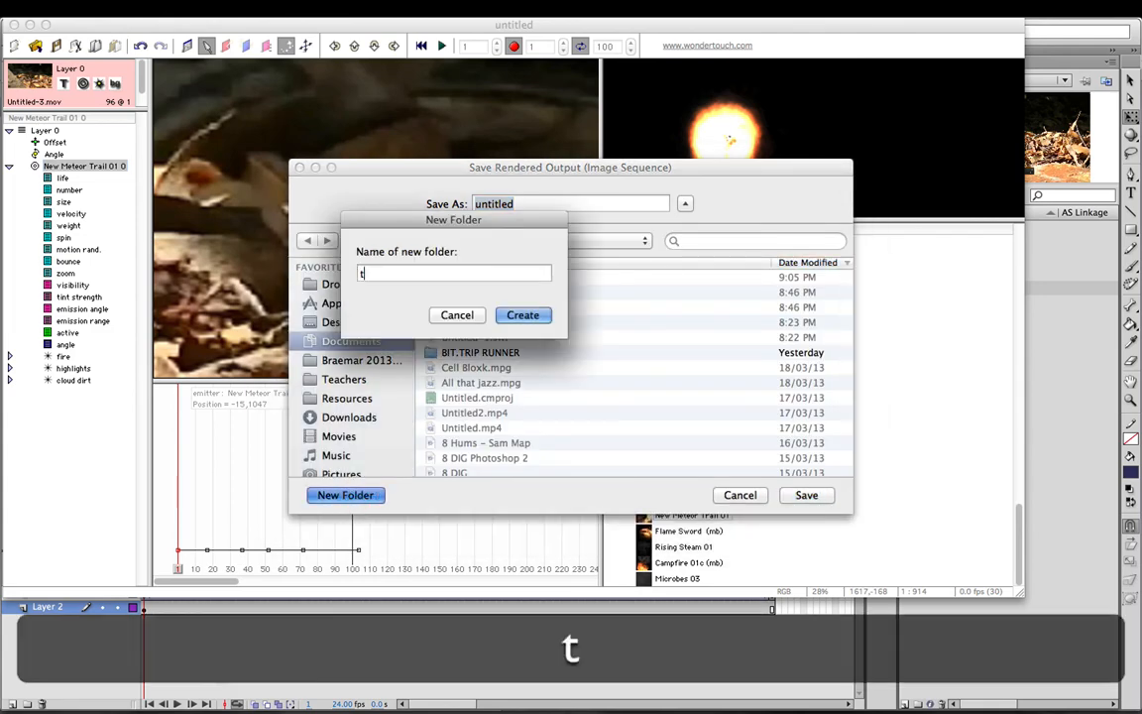
left_click(522, 315)
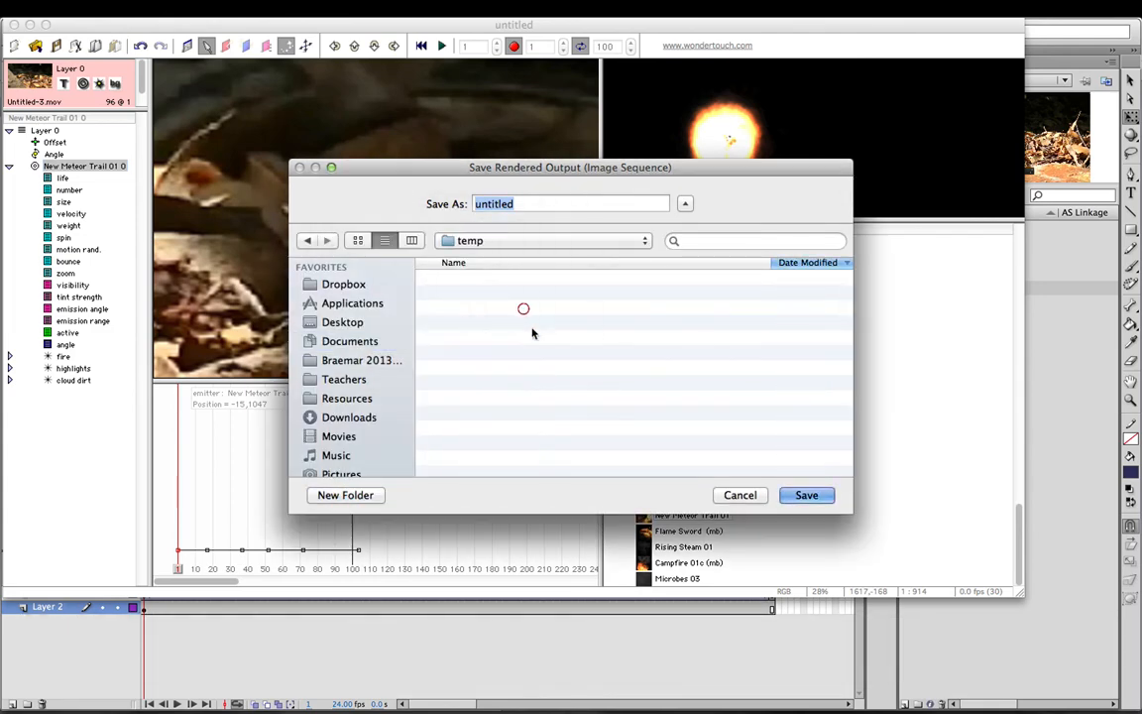
left_click(811, 498)
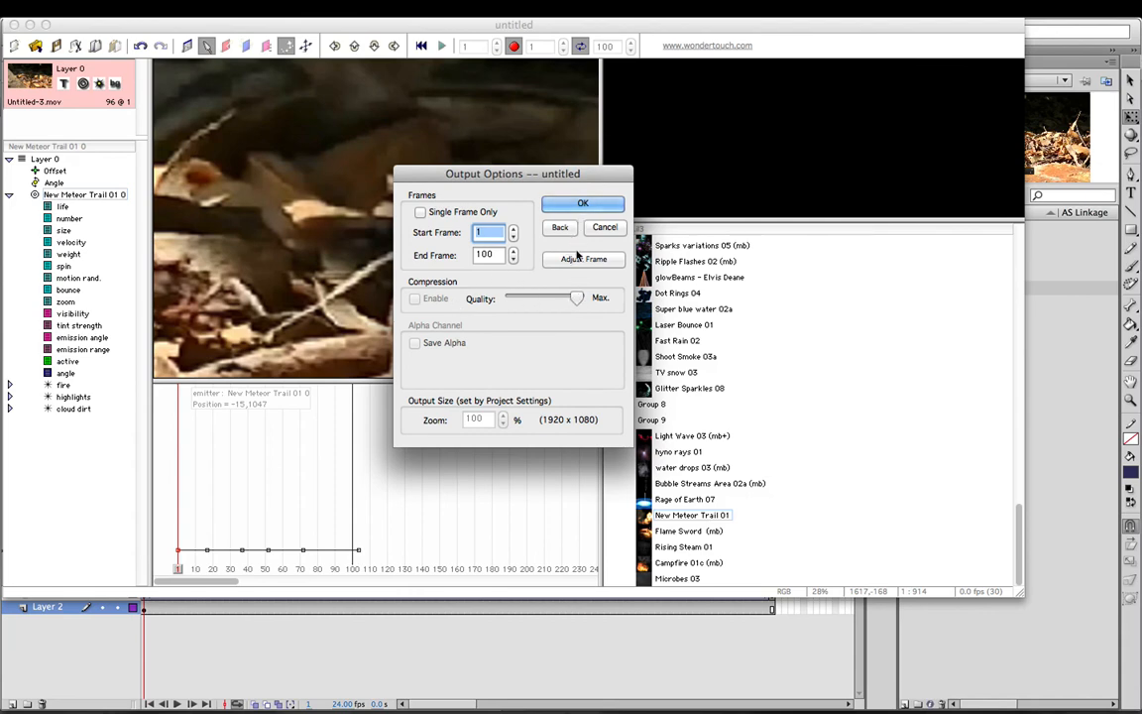
left_click(581, 205)
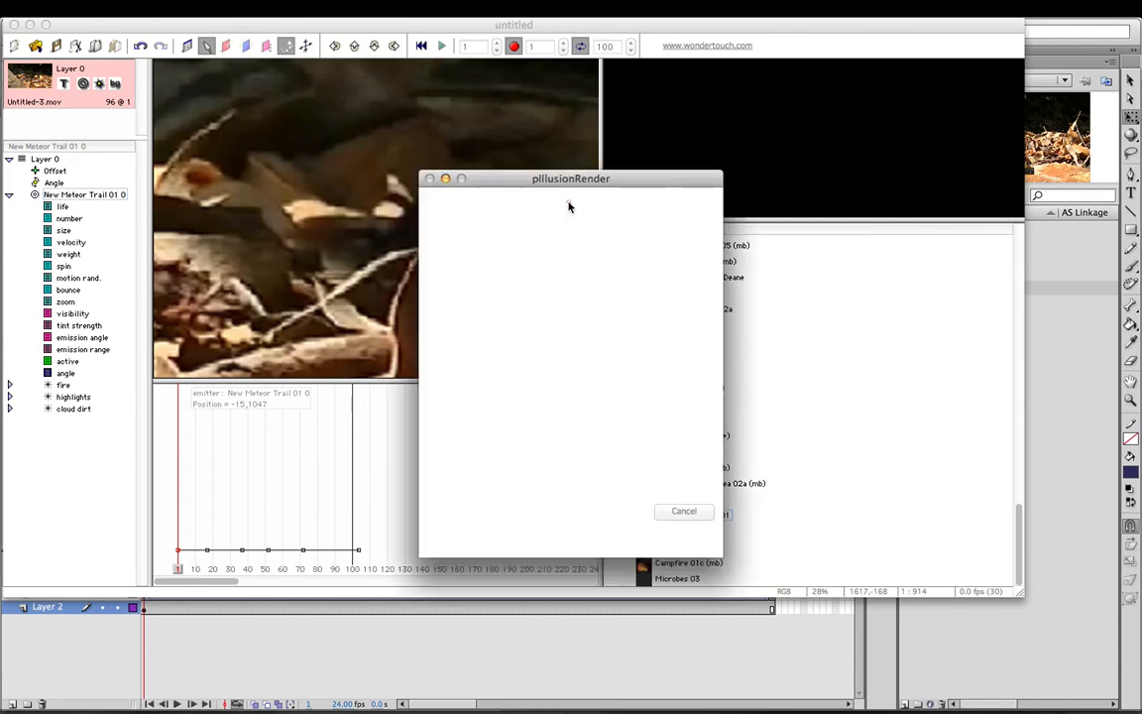